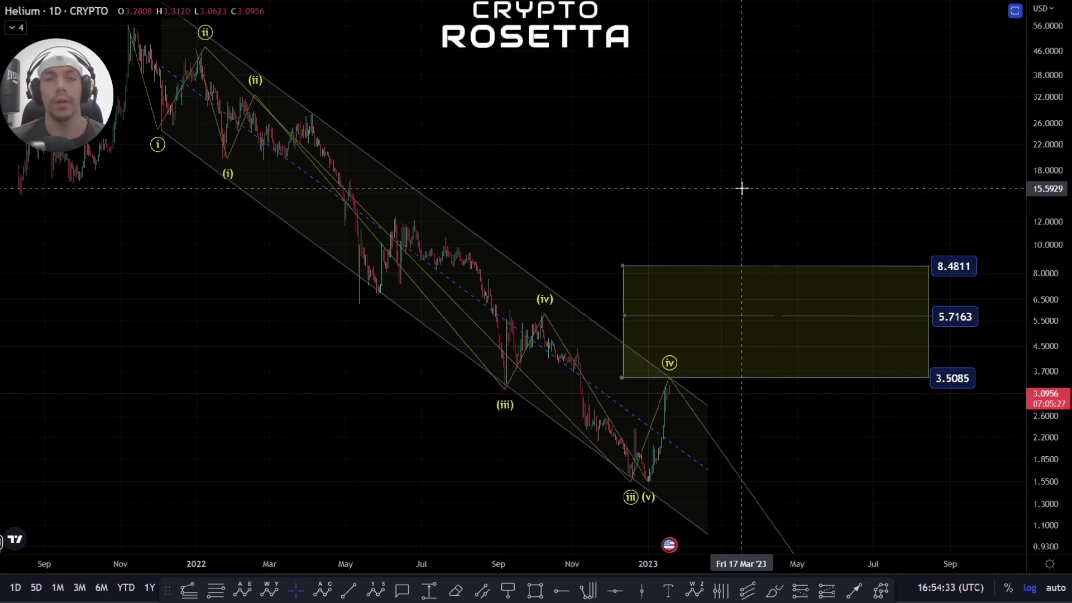
Step: Move wave iv of the five-wave count to about 3.56 on 25 Jan '23, and shift the projected wave v endpoint earlier and higher
left_click_drag(631, 246, 587, 145)
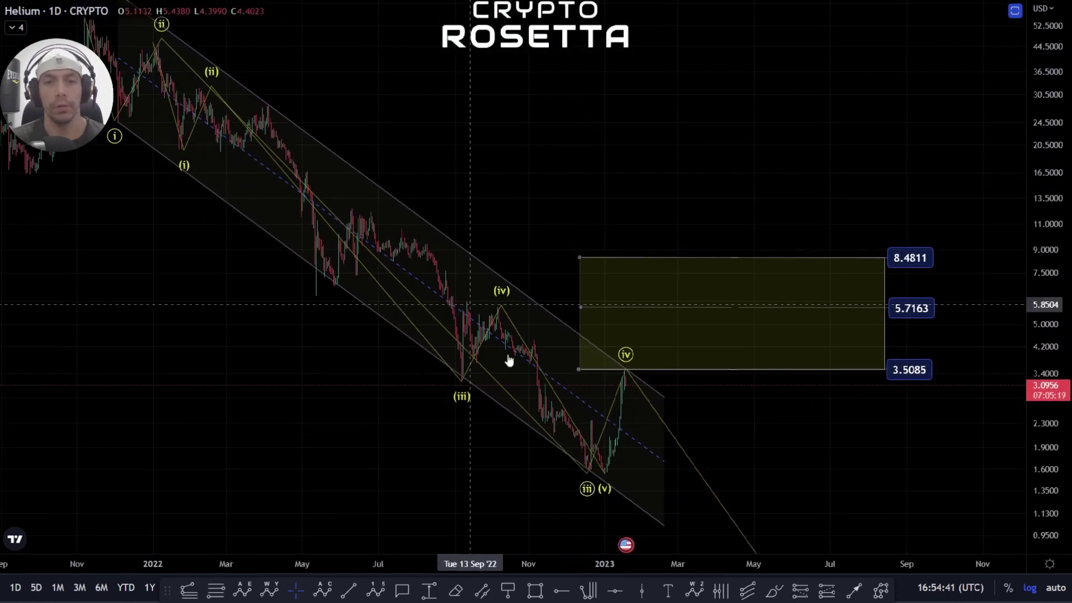
left_click_drag(722, 406, 665, 345)
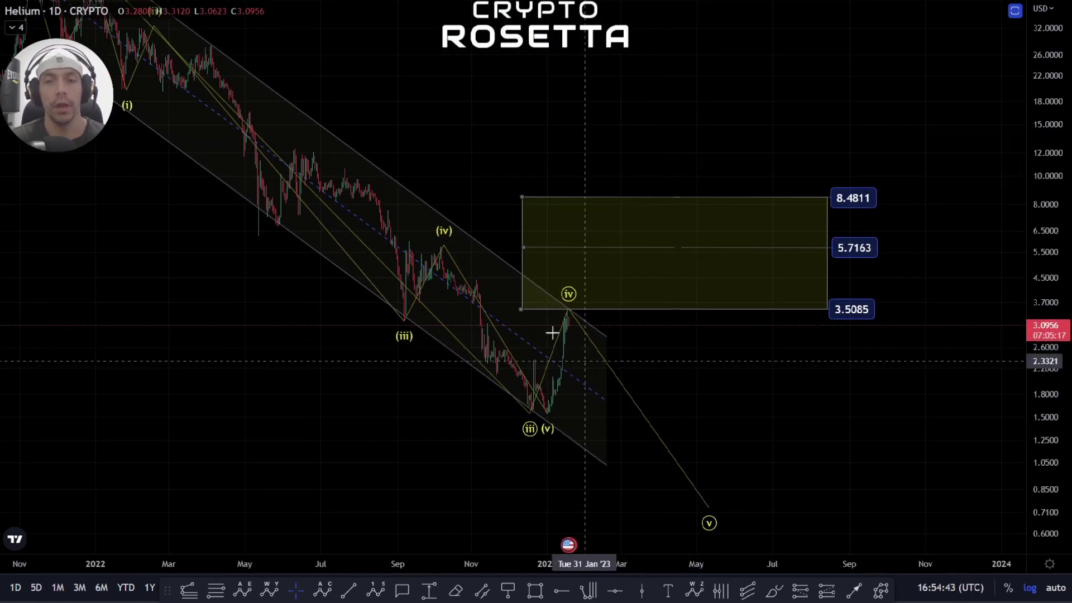
mouse_move(572, 314)
left_mouse_down()
mouse_move(588, 313)
mouse_move(579, 311)
left_mouse_up()
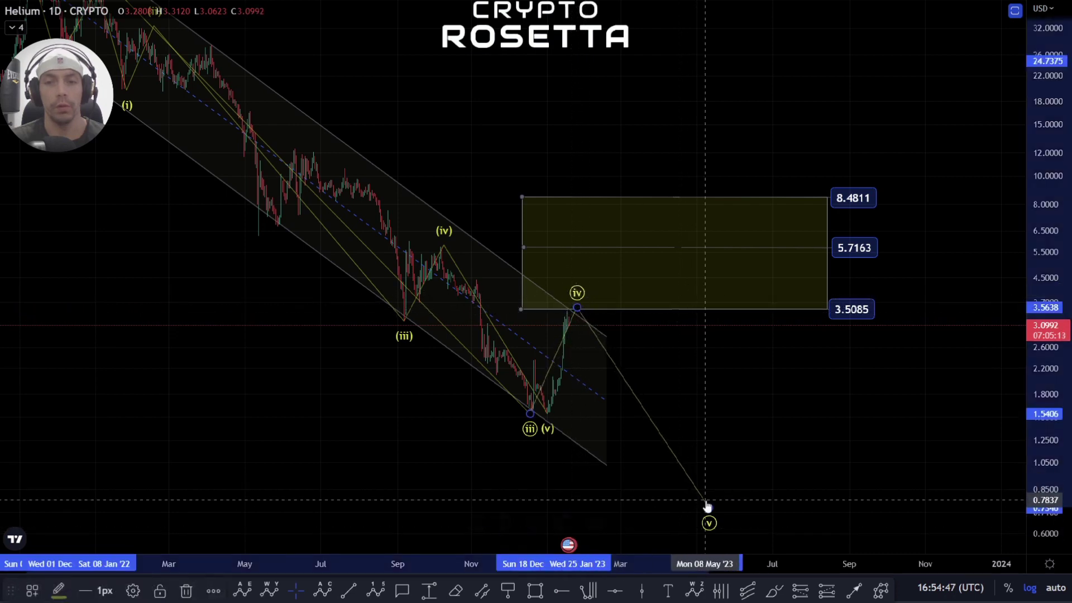
left_click_drag(708, 506, 683, 466)
Step: In the Object tree, hide the macro 5 drawing group and show the wxy group
left_click_drag(661, 357, 683, 401)
left_click_drag(424, 184, 636, 183)
right_click(635, 183)
left_click(689, 420)
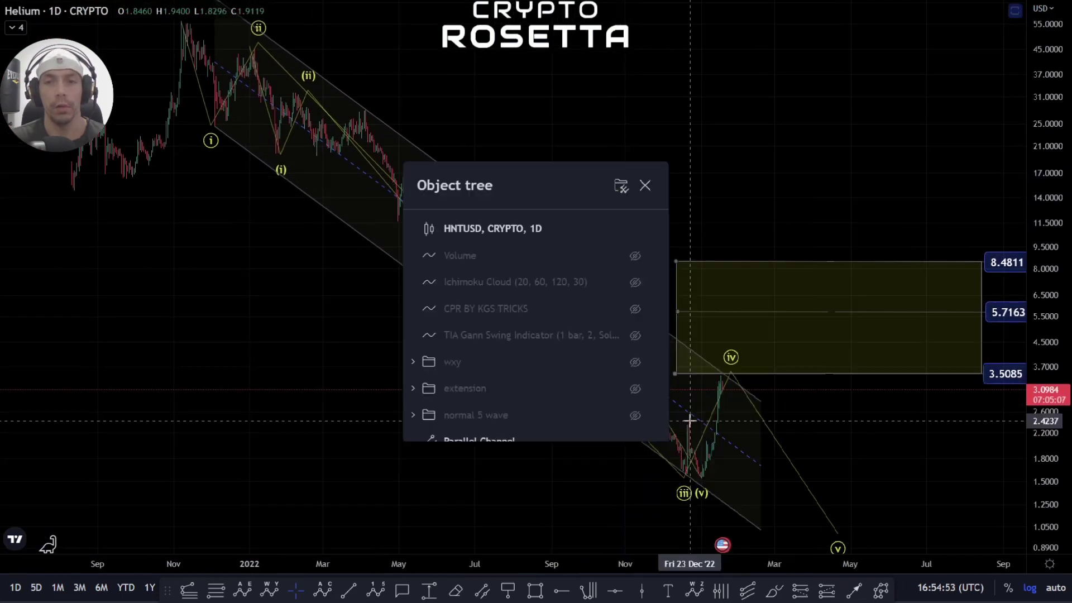
scroll(571, 358, "down", 2)
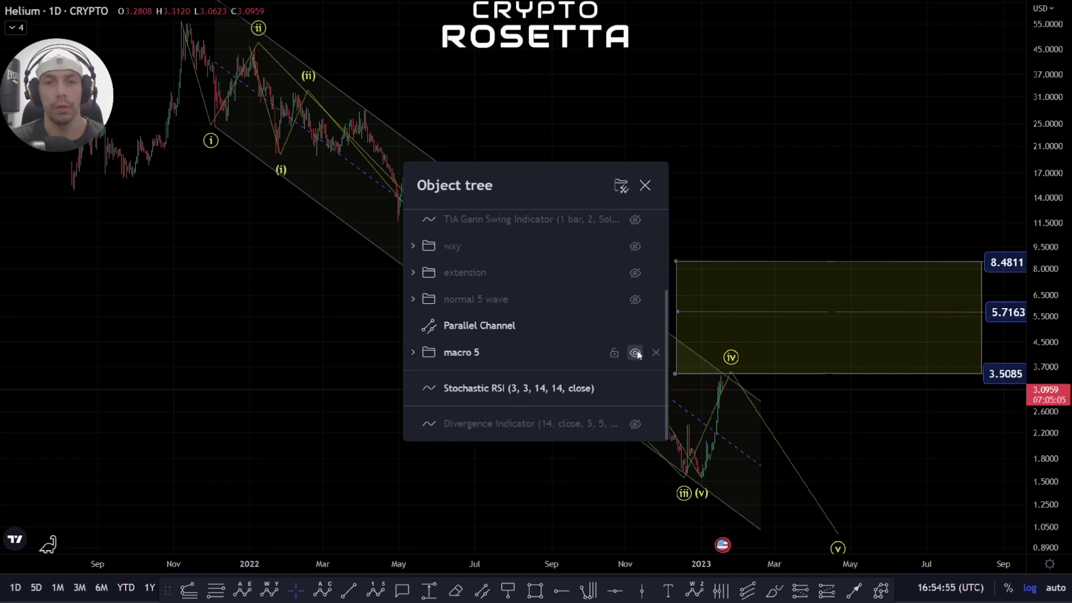
left_click(636, 352)
scroll(634, 329, "up", 2)
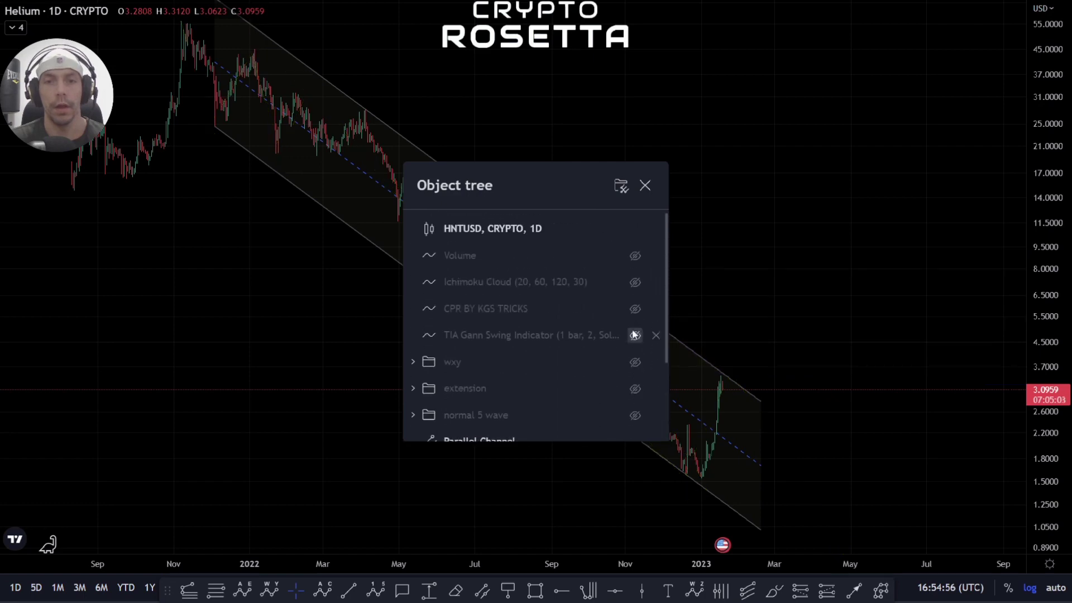
left_click(637, 361)
left_click(817, 230)
Step: Draw a trend-based Fib extension from the November 2021 high at 56.2181 to the May 2022 low at 6.2466, projected from 12.3049
left_click_drag(817, 230, 801, 219)
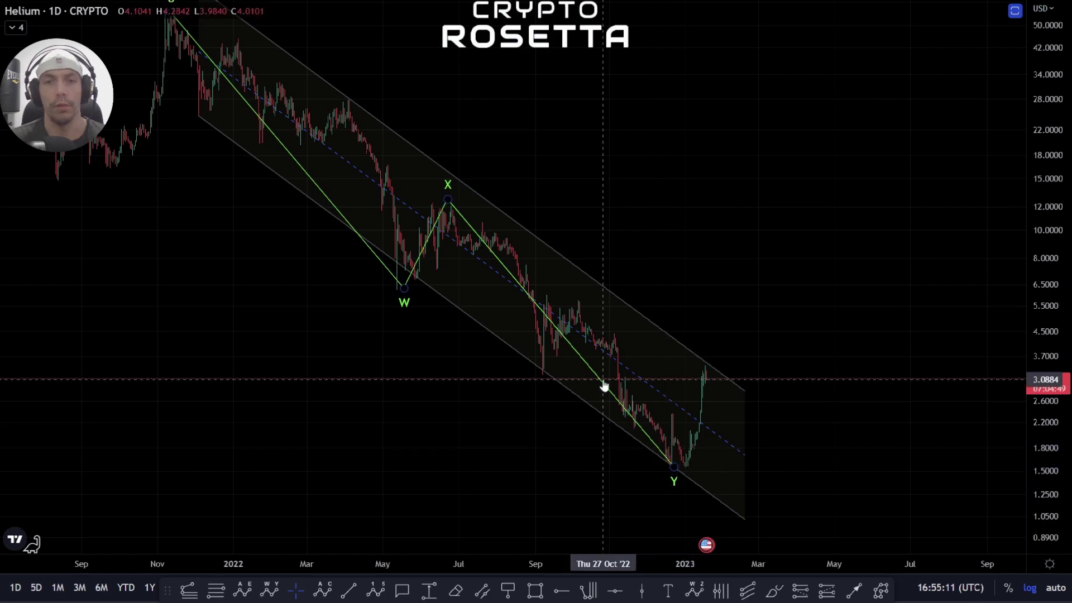
left_click_drag(765, 384, 676, 356)
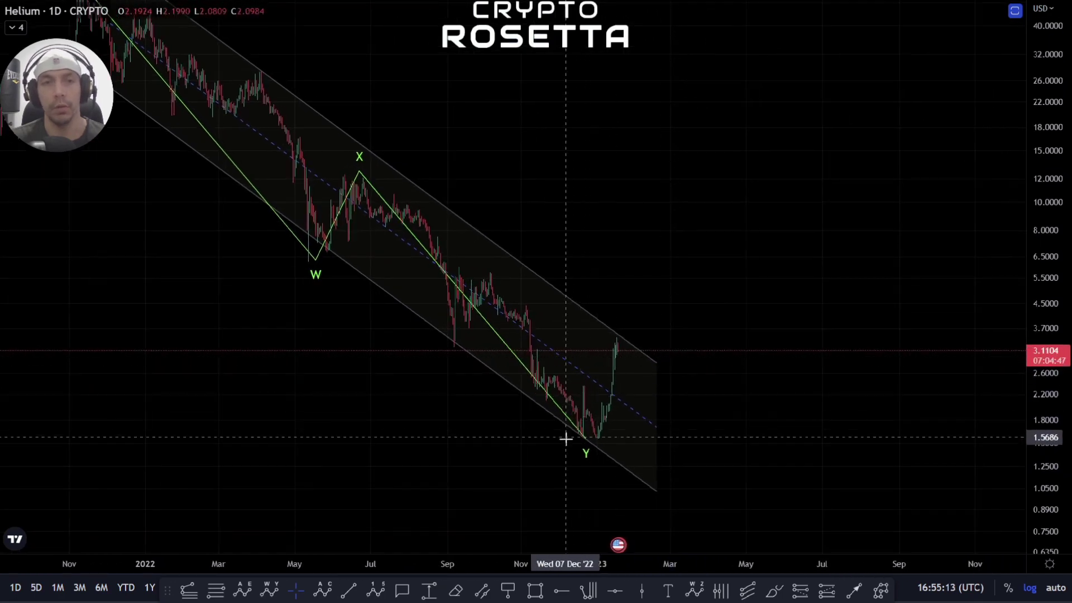
left_click_drag(680, 254, 706, 337)
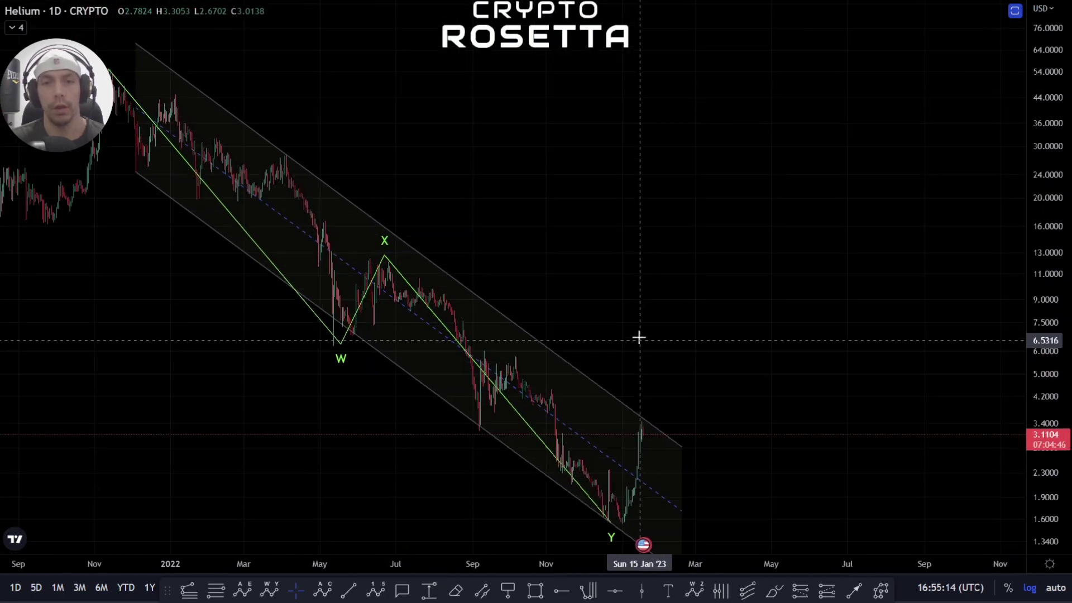
left_click(187, 594)
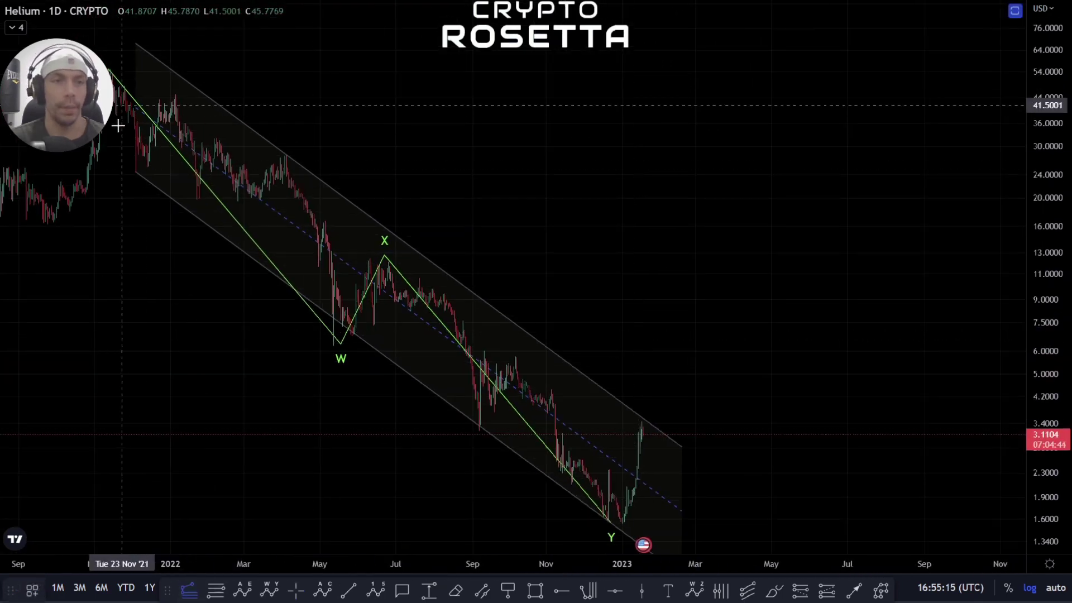
left_click(102, 67)
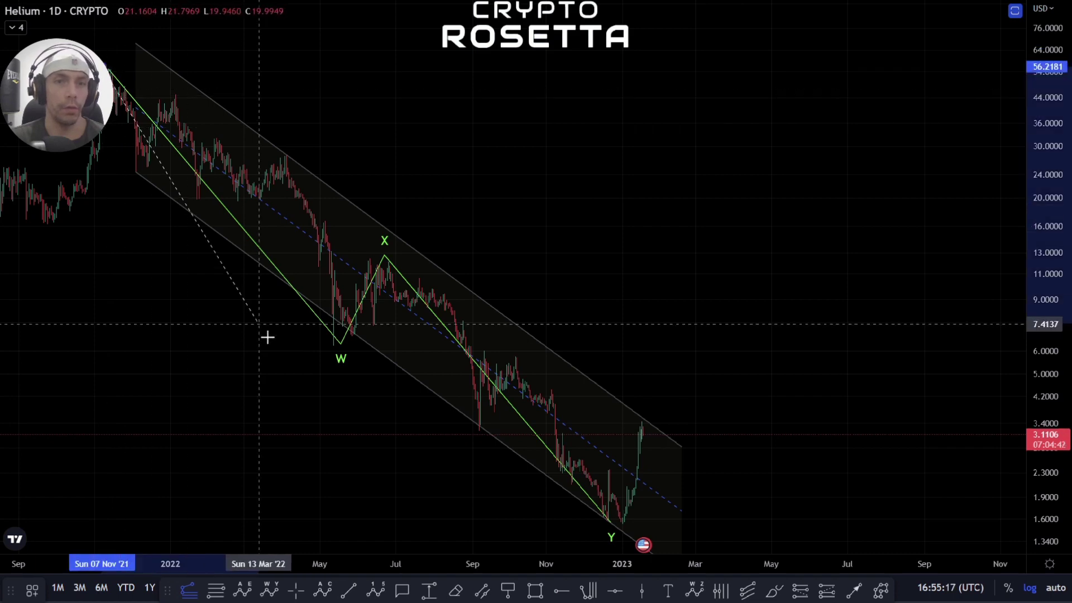
left_click(334, 346)
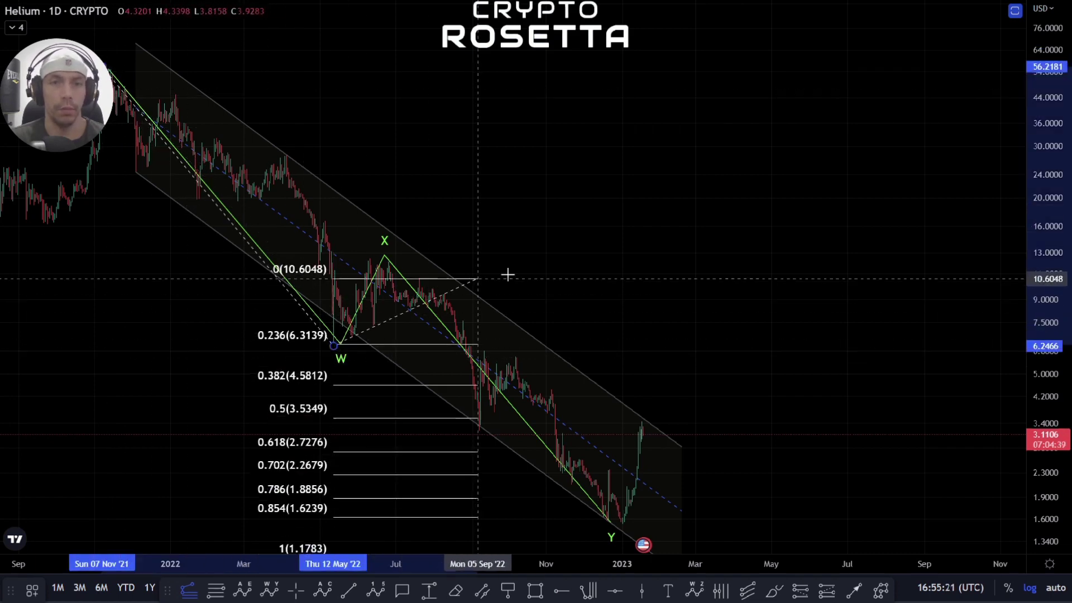
left_click(645, 259)
Step: Review the Fib extension levels against the W-X-Y decline, and delete the extension
left_click_drag(776, 318, 737, 198)
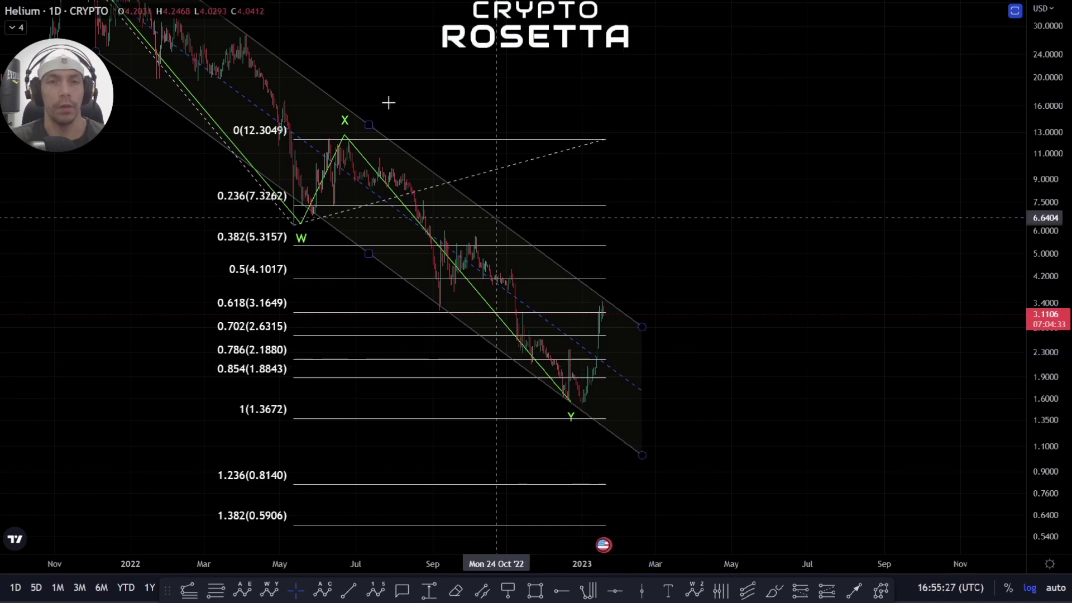
left_click_drag(686, 170, 679, 215)
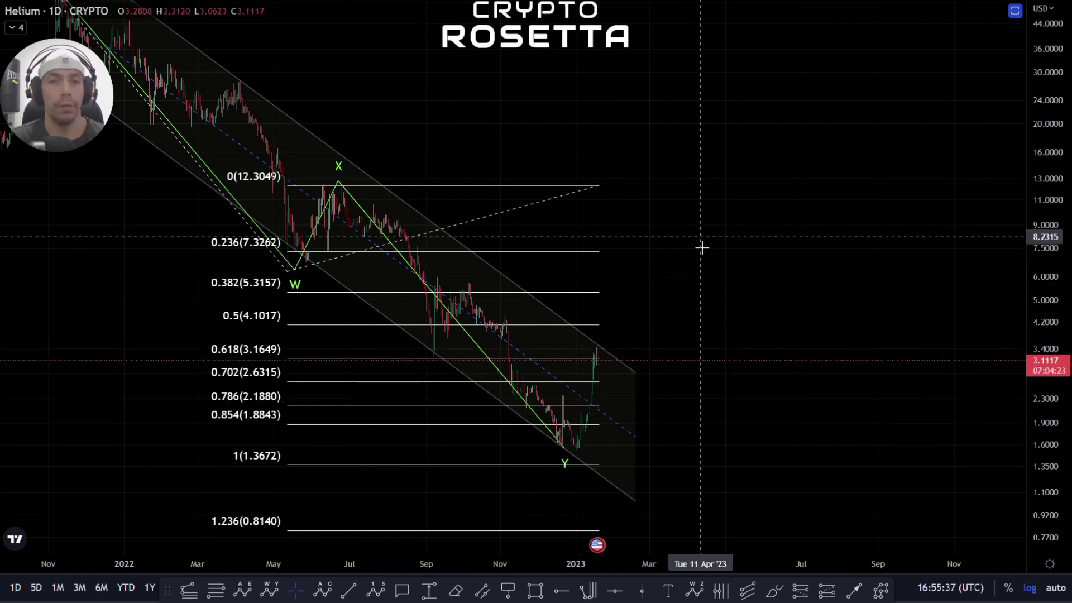
left_click_drag(701, 246, 715, 291)
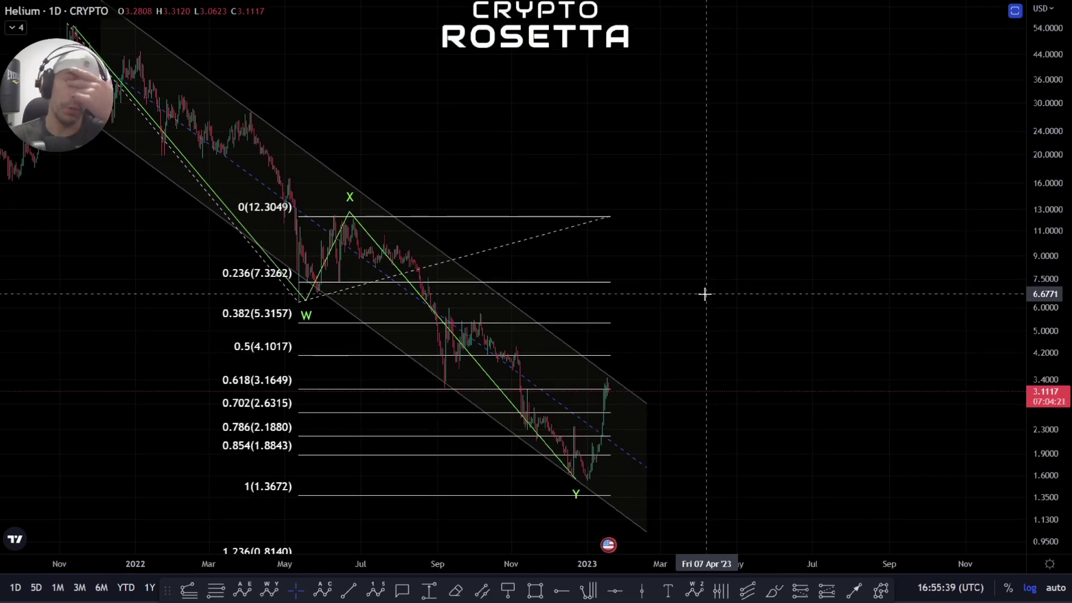
left_click(480, 213)
key("Delete")
Step: Draw a W-X-Y-X-Z triple combo wave through about 51.03, 5.51, 12.81, 1.34 and 3.44, ending at Z near 0.80 in April 2023
left_click_drag(772, 347, 767, 324)
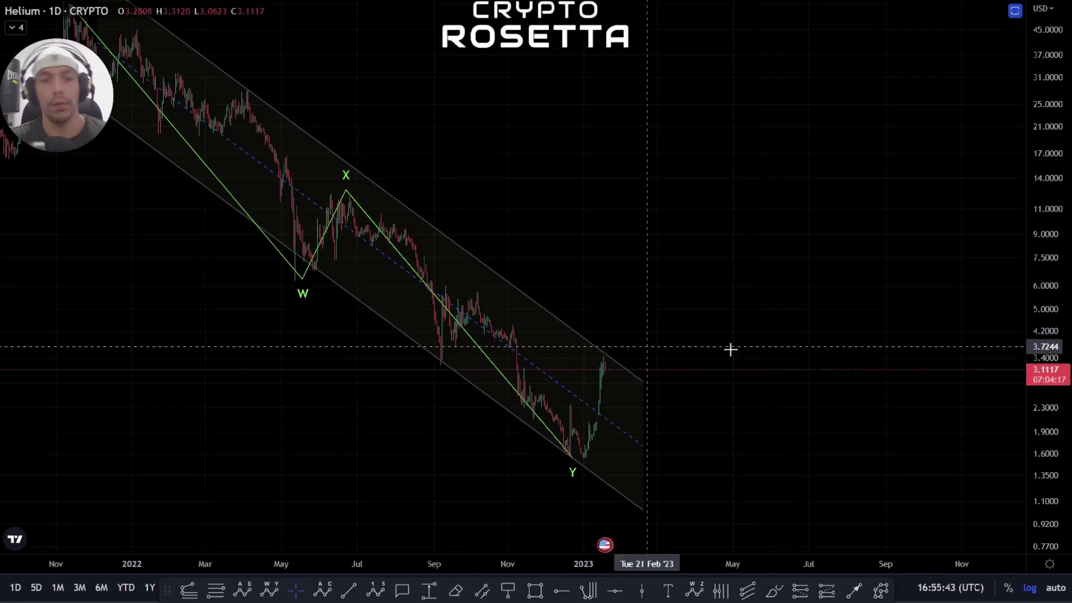
scroll(770, 349, "down", 4)
left_click_drag(1055, 369, 1067, 424)
left_click_drag(876, 329, 652, 329)
scroll(374, 502, "down", 2)
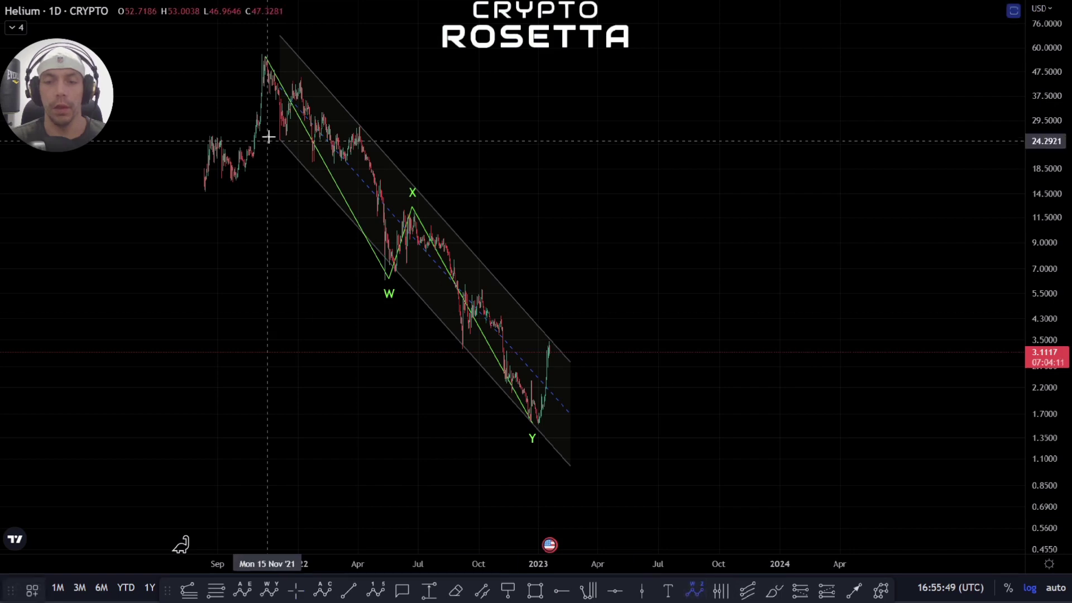
left_click(264, 64)
left_click(365, 293)
left_click(425, 206)
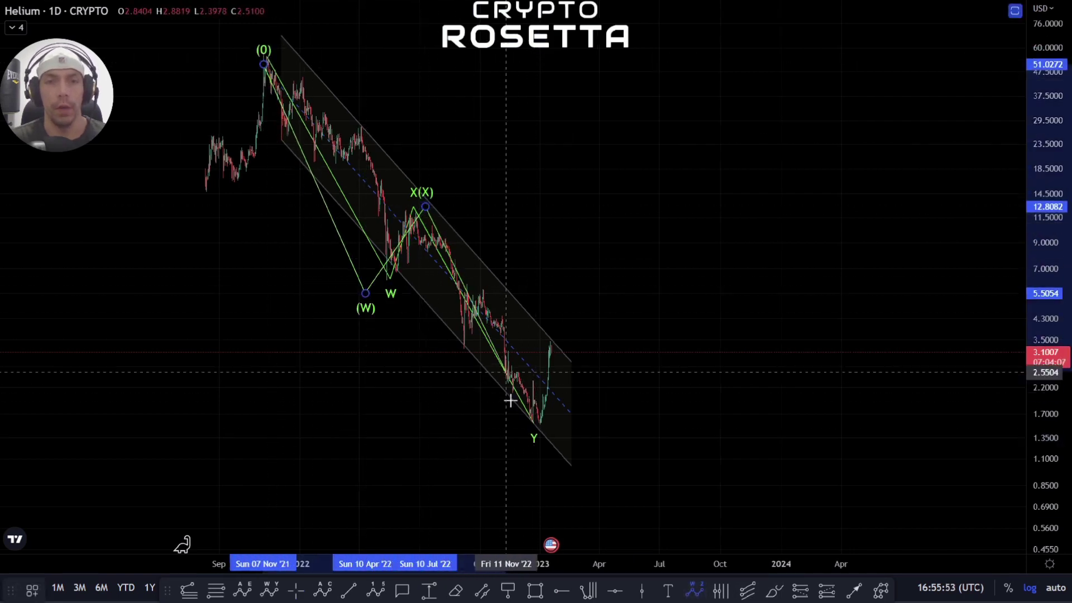
left_click(522, 438)
left_click(552, 341)
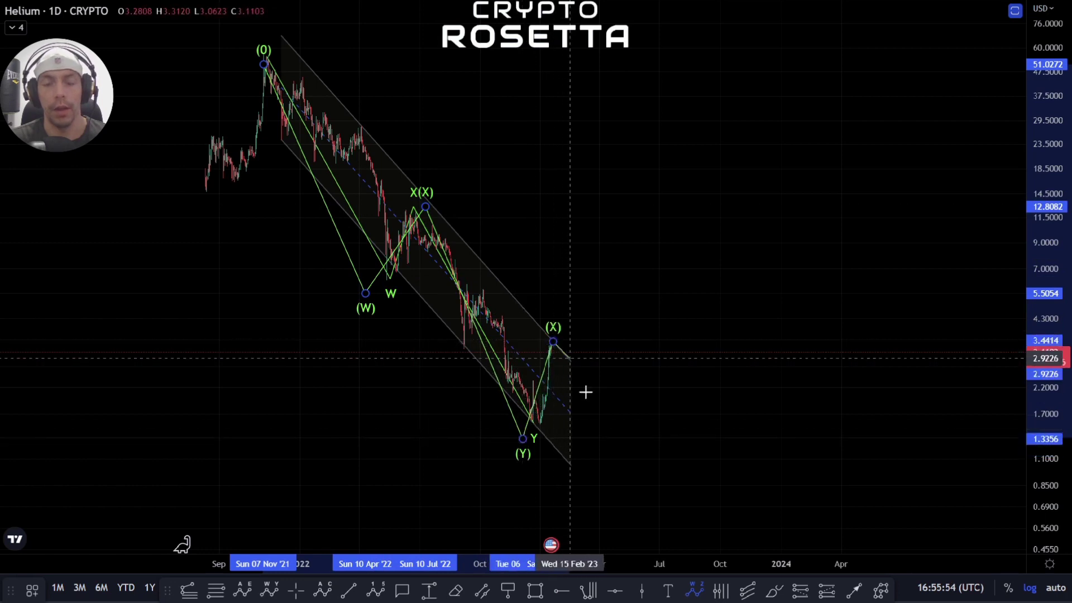
left_click(614, 491)
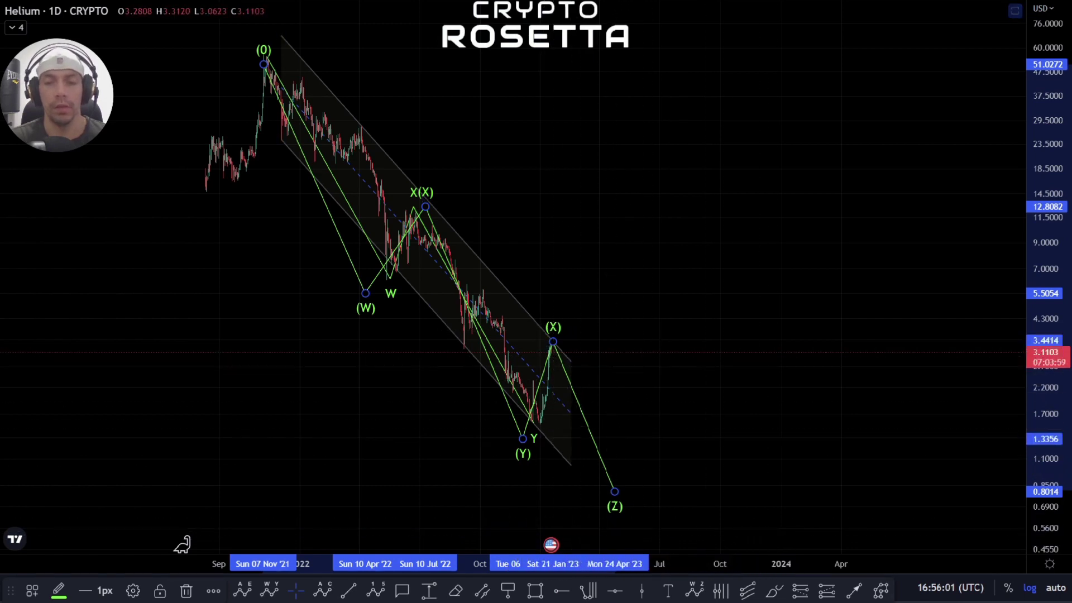
Step: Draw a three-leg polyline from the second (X) peak down to about 1.34, up to about 2.2, and down to about 0.85
left_click(852, 548)
left_click(553, 345)
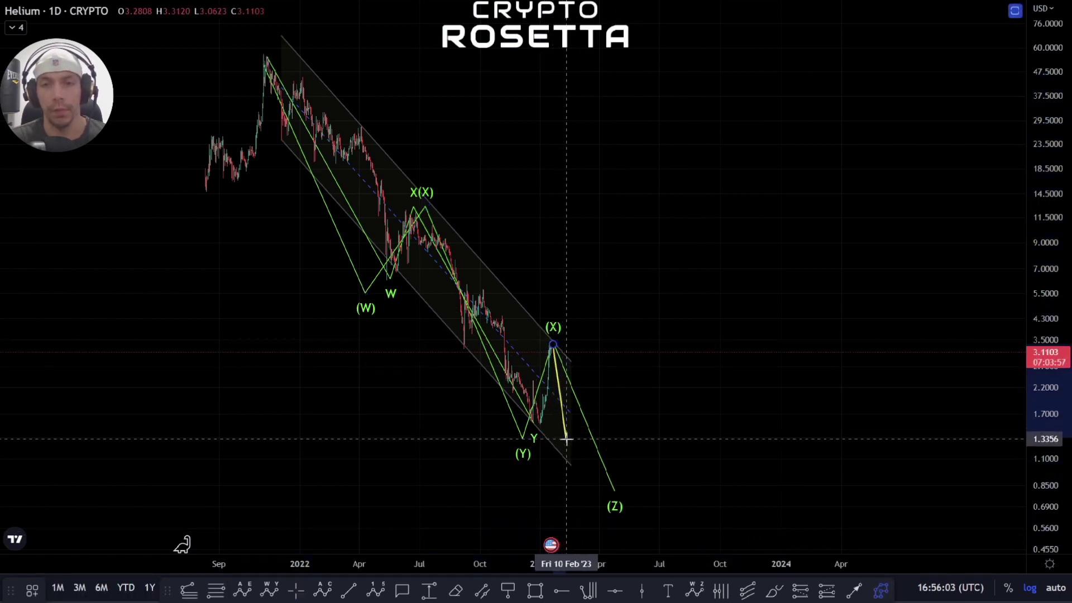
left_click(567, 438)
left_click(602, 384)
left_click(629, 486)
left_click(629, 486)
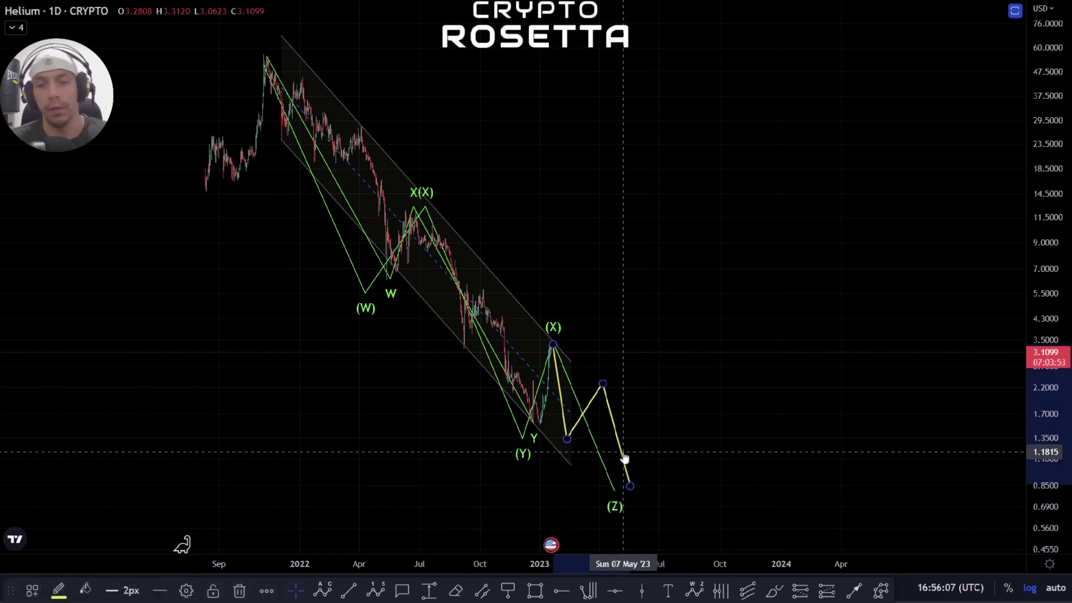
Step: Delete the yellow three-leg polyline and the W-X-Y-X-Z triple combo wave
key("Delete")
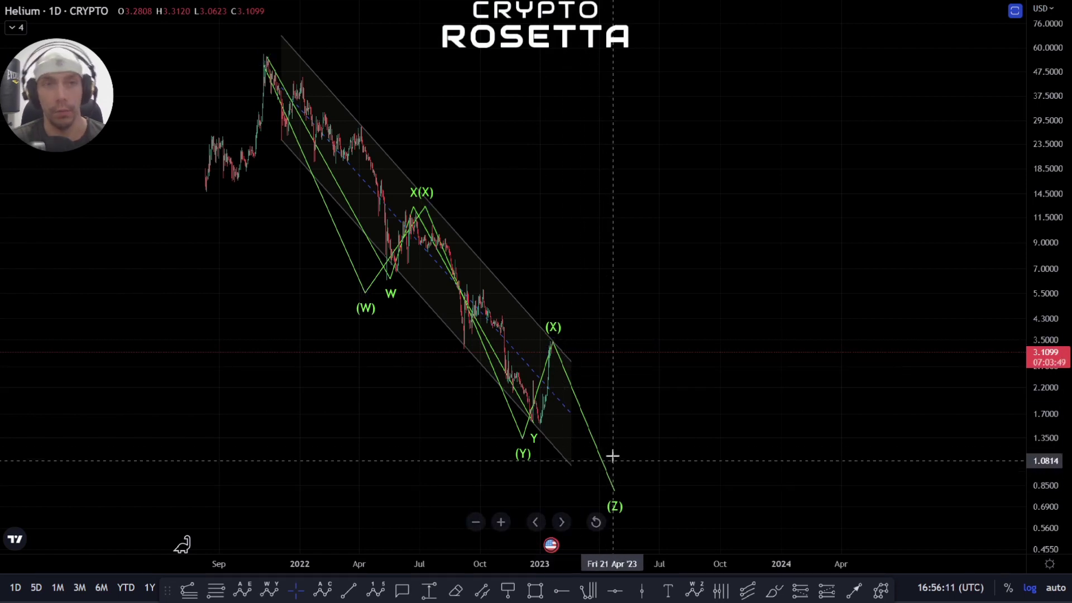
left_click(585, 427)
key("Delete")
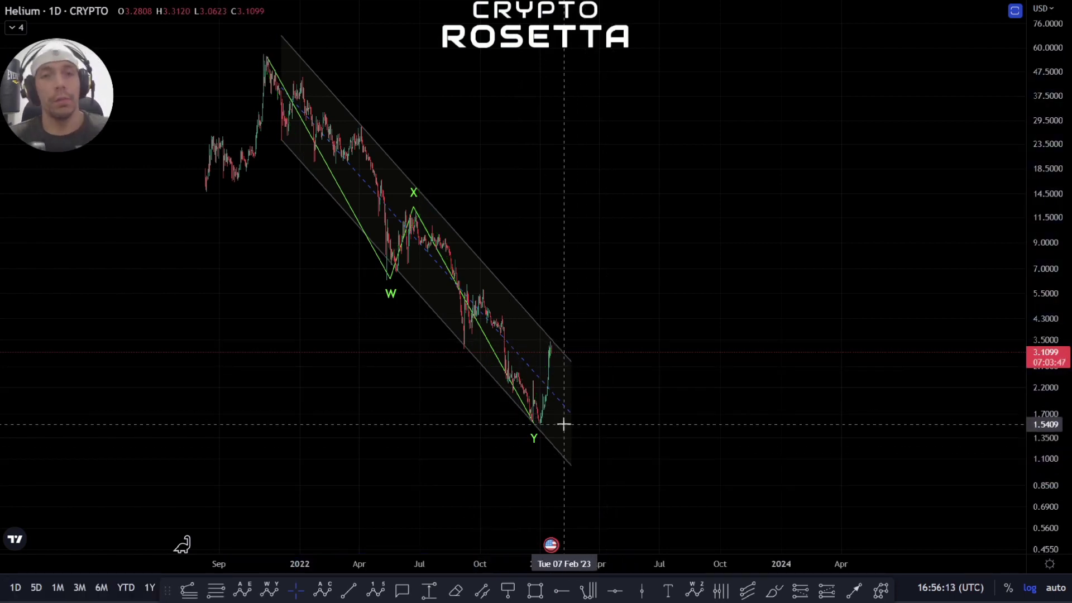
Step: Draw an ABC correction wave from about 1.55 near the Y low, with a at 2.40, b at 1.50 and c at the January peak
scroll(561, 425, "up", 3)
scroll(725, 375, "up", 2)
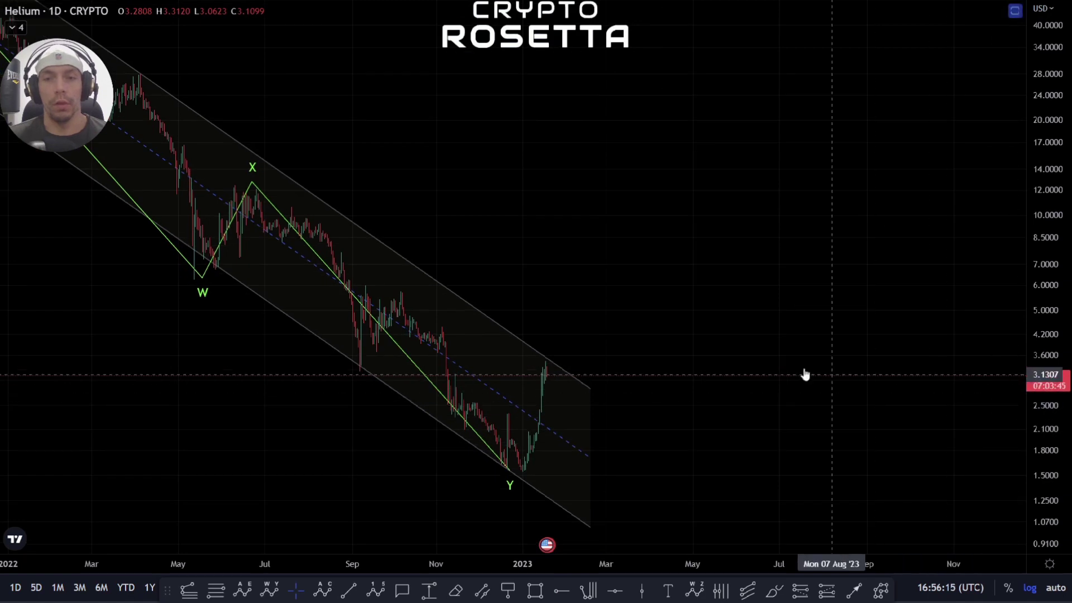
left_click_drag(777, 296, 732, 232)
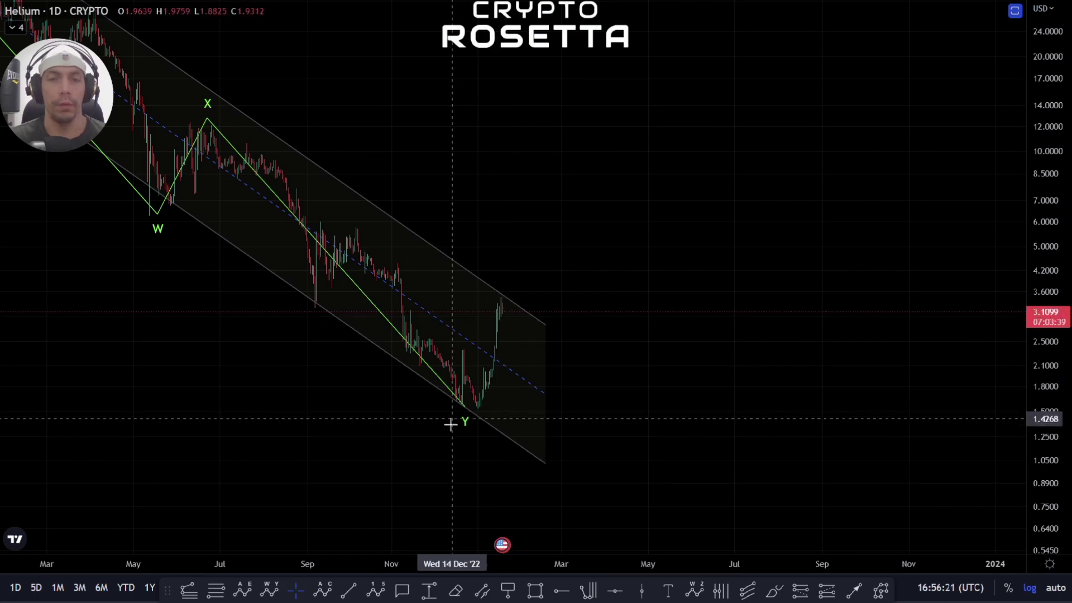
scroll(452, 423, "up", 4)
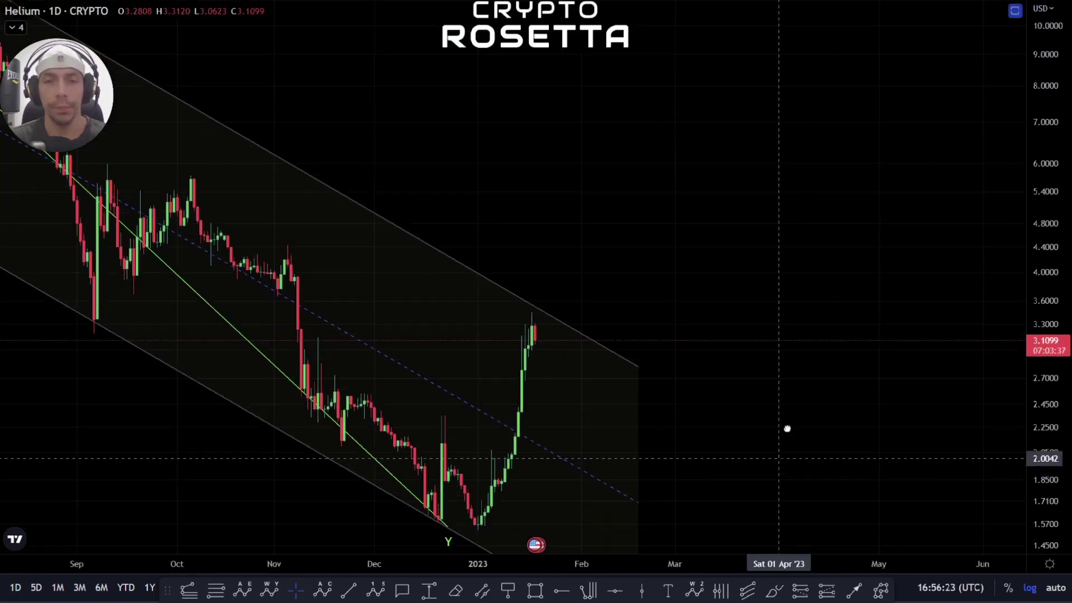
scroll(426, 378, "up", 3)
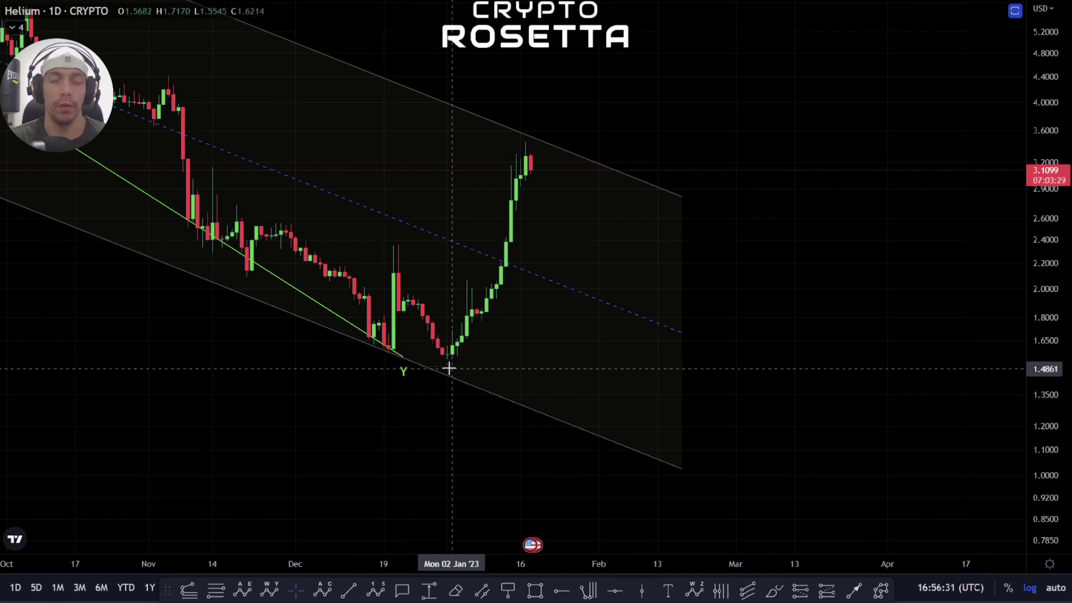
left_click(332, 590)
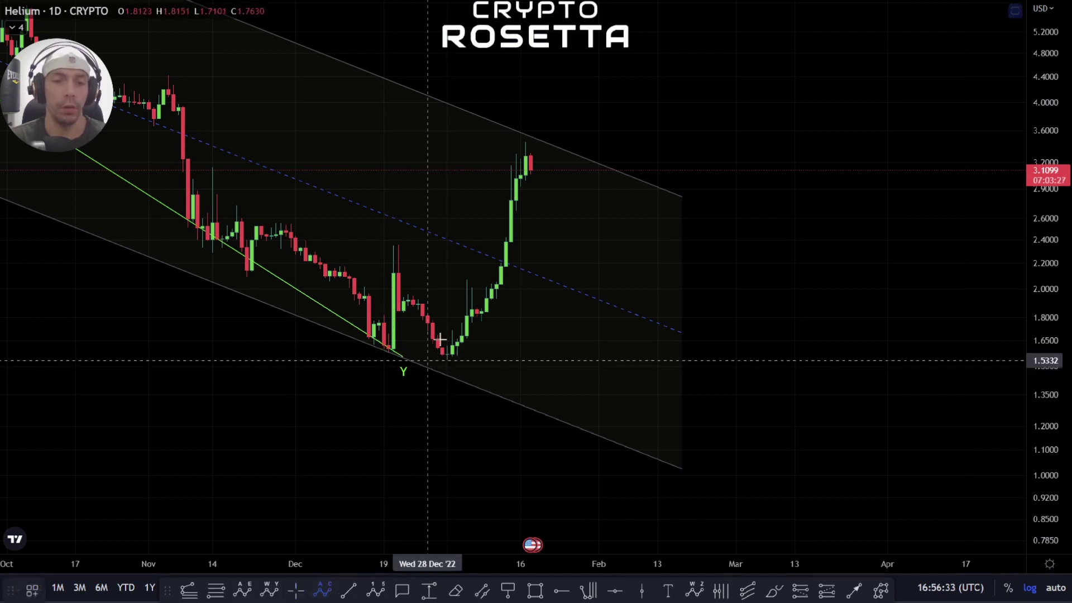
left_click(384, 344)
left_click(398, 239)
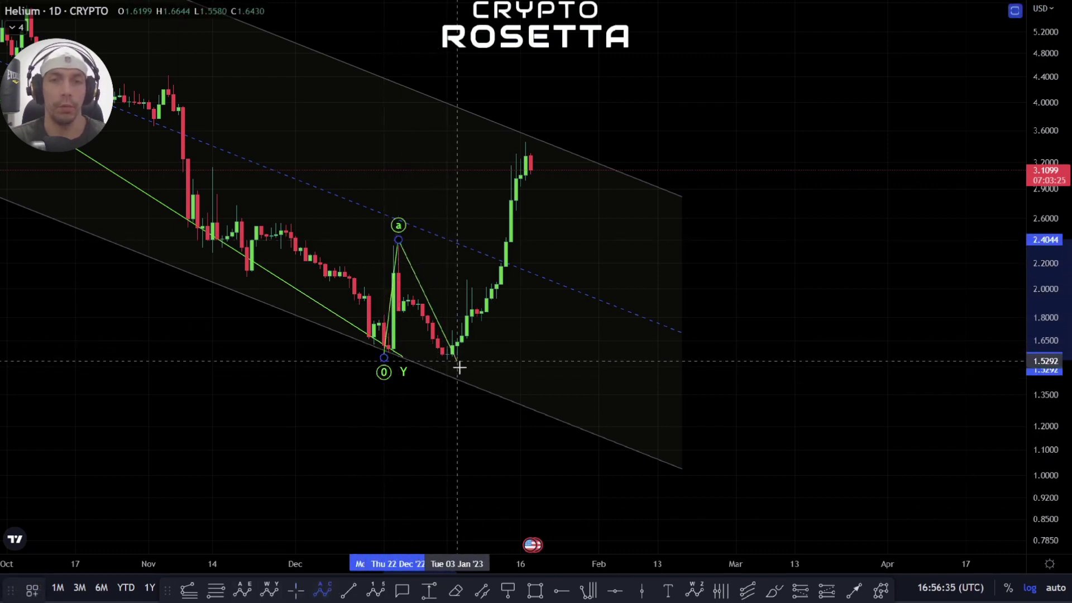
left_click(456, 366)
left_click(520, 139)
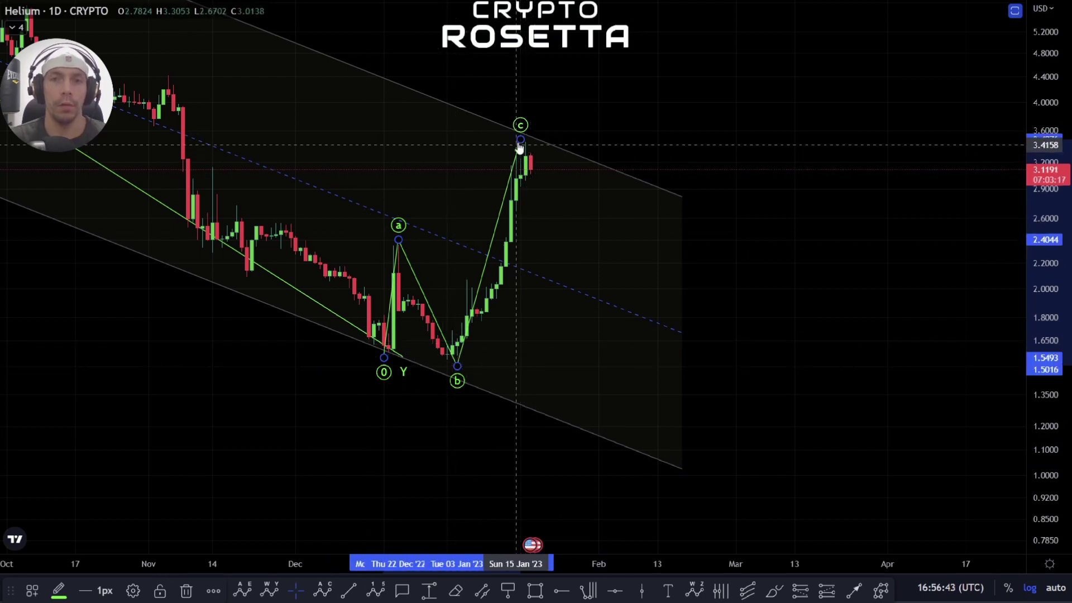
Step: Move wave c of the ABC correction to about 3.61 at the channel's upper line, and delete the pattern
mouse_move(519, 142)
left_mouse_down()
mouse_move(541, 114)
mouse_move(535, 132)
left_mouse_up()
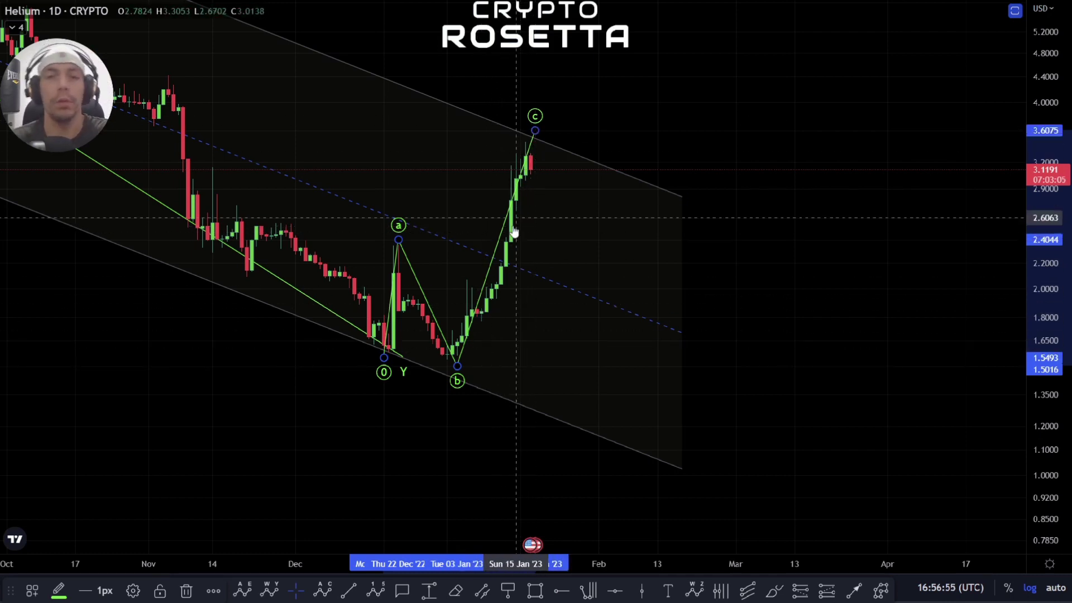
key("Delete")
left_click_drag(644, 440, 606, 436)
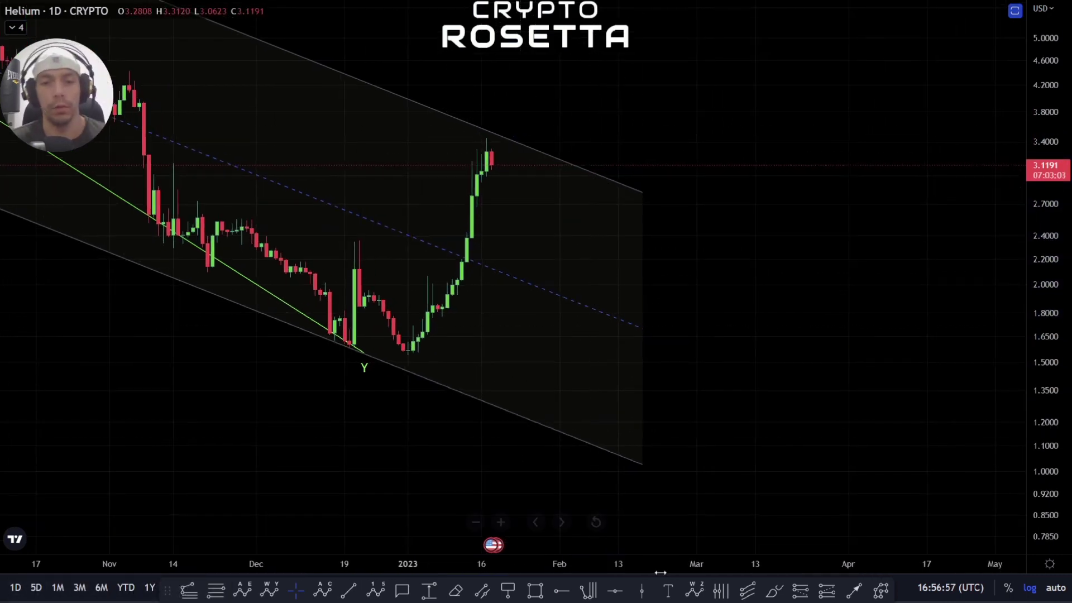
Step: Draw a polyline from about 1.51 at the January low, rising in five waves to the channel's upper line, then falling in three legs to about 1.9
left_click(881, 589)
left_click(408, 360)
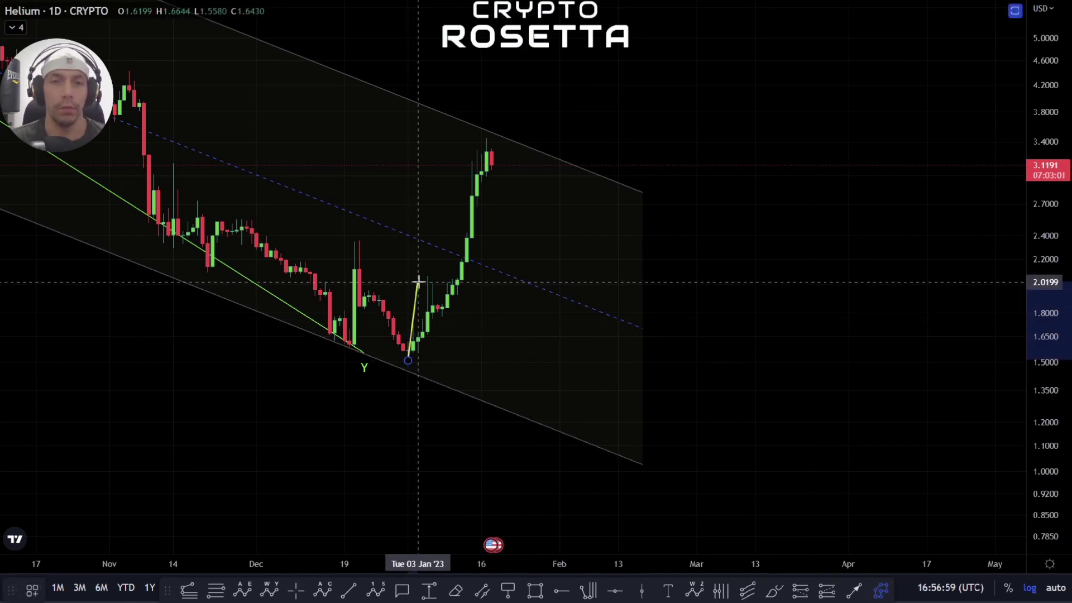
left_click(417, 282)
left_click(447, 325)
left_click(467, 151)
left_click(481, 212)
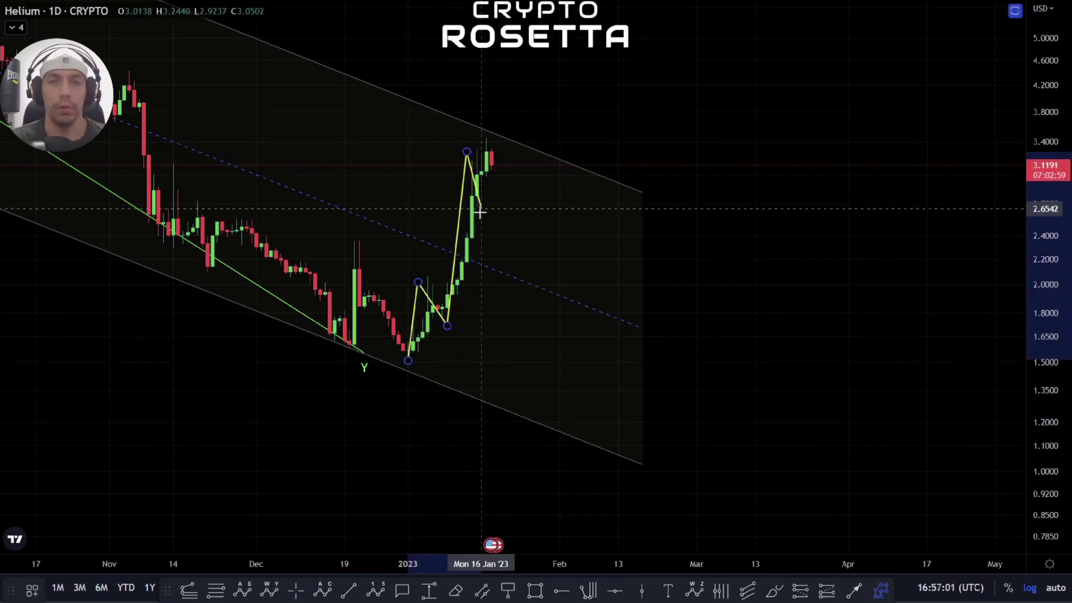
left_click(494, 131)
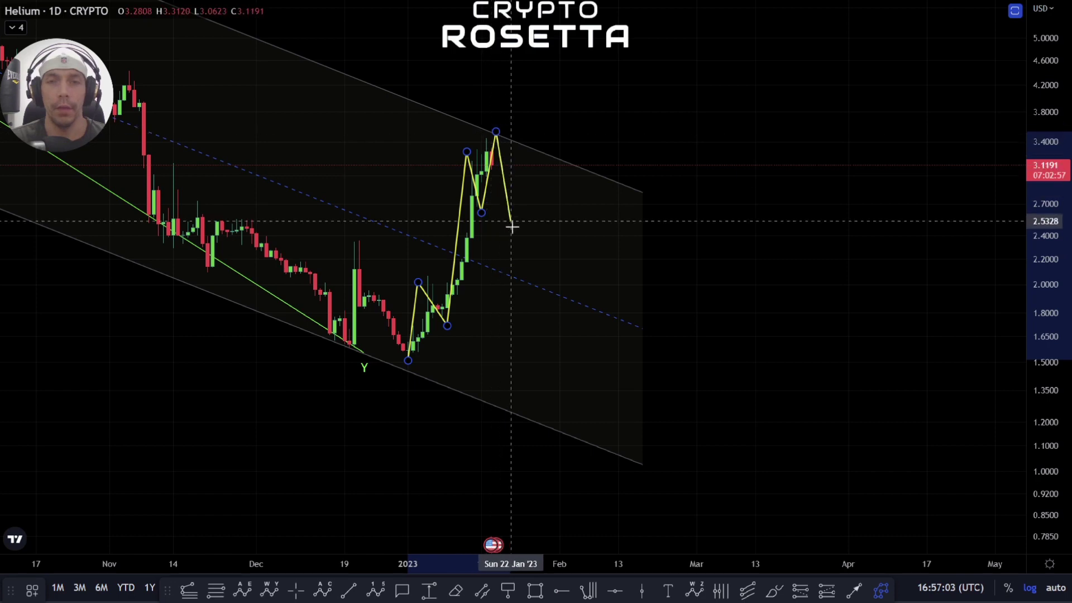
left_click(525, 273)
left_click(569, 224)
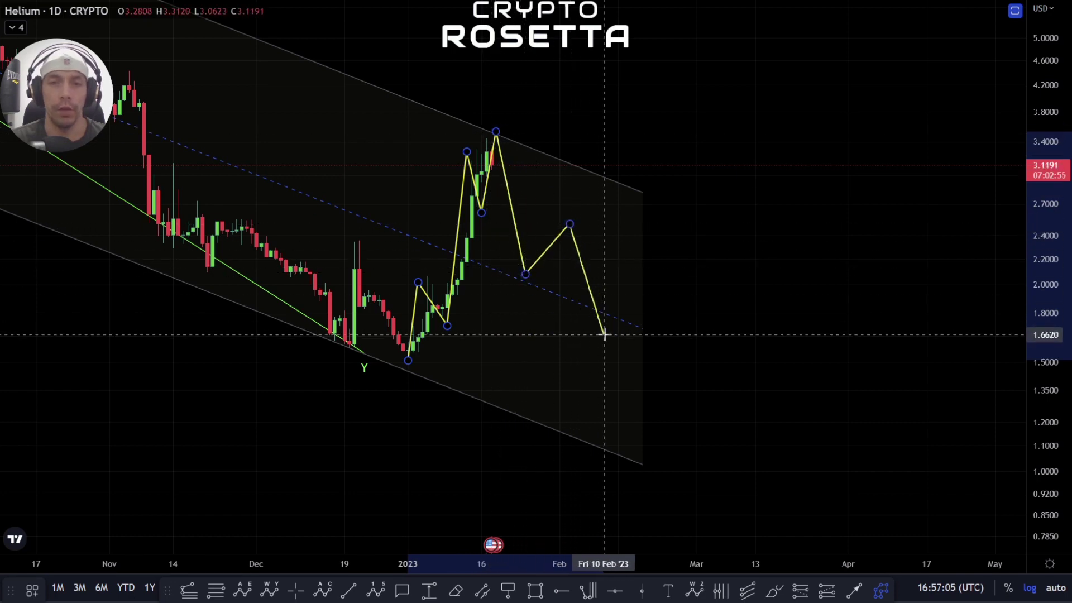
left_click(593, 294)
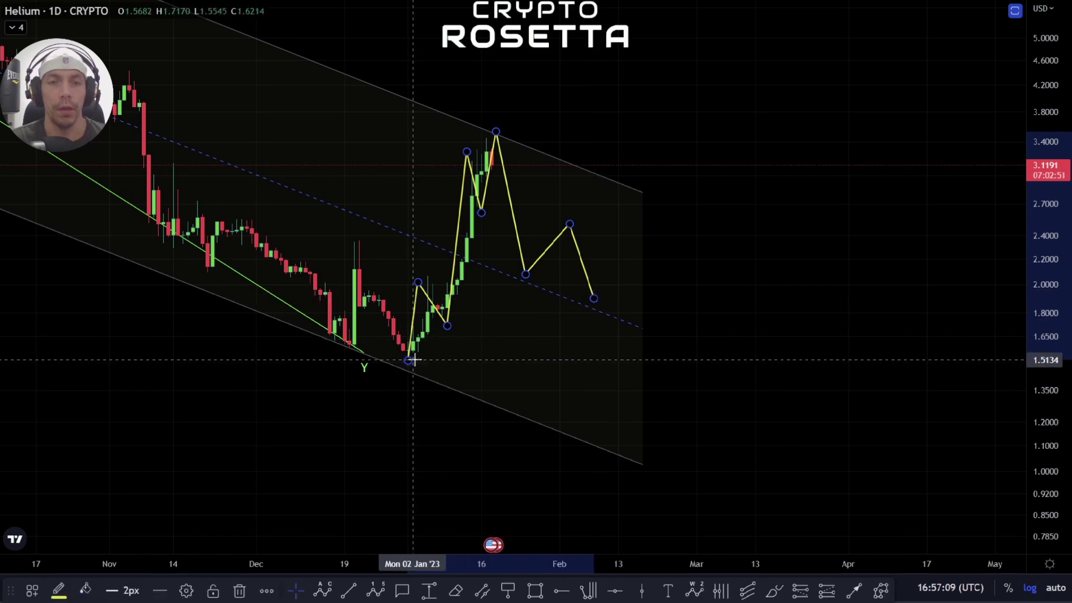
Step: Place a horizontal ray at the 1 January 2023 low of 1.5369
left_click(569, 597)
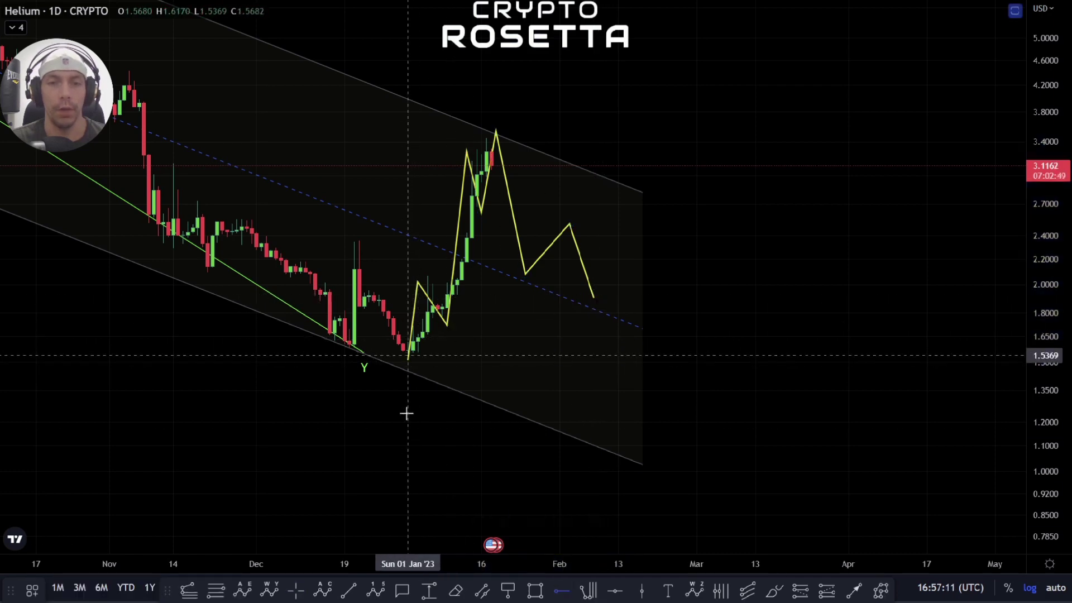
left_click(410, 406)
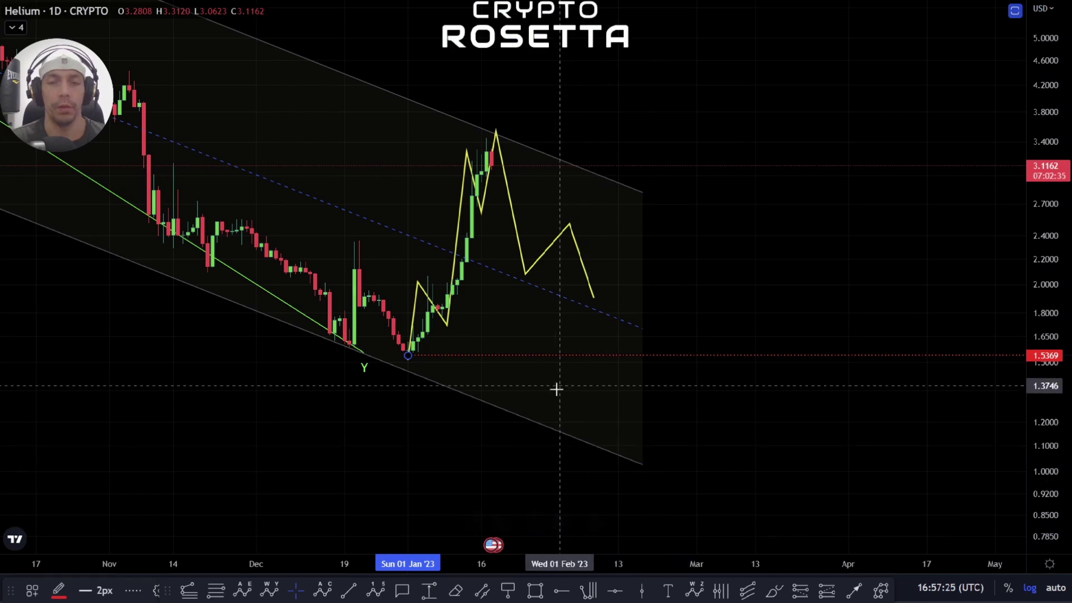
Step: Delete the yellow polyline that traces the five-wave rise and three-leg decline
left_click_drag(620, 125, 606, 204)
left_click(502, 316)
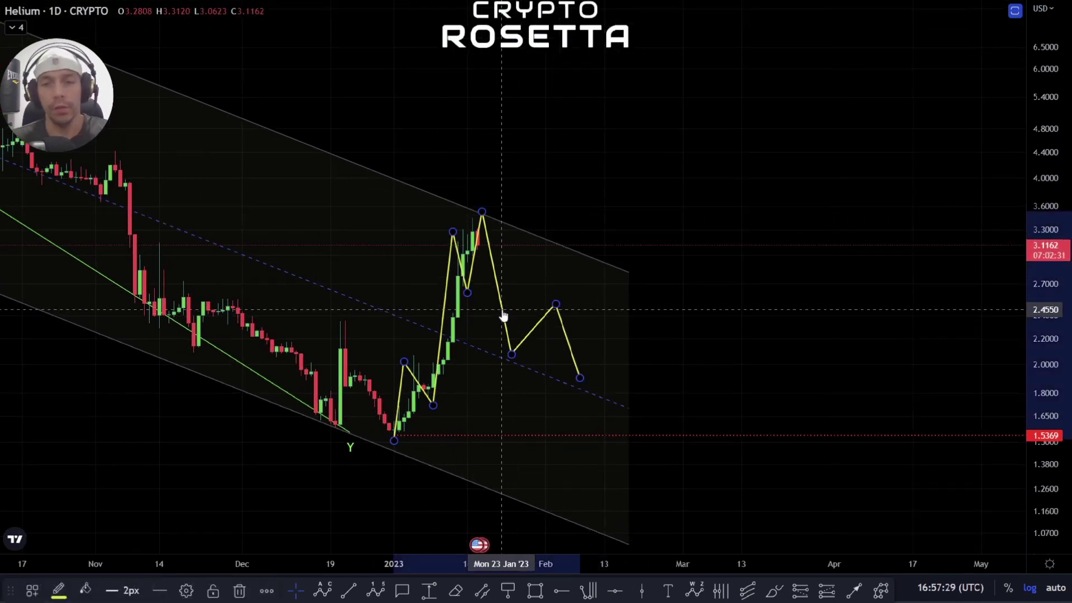
key("Delete")
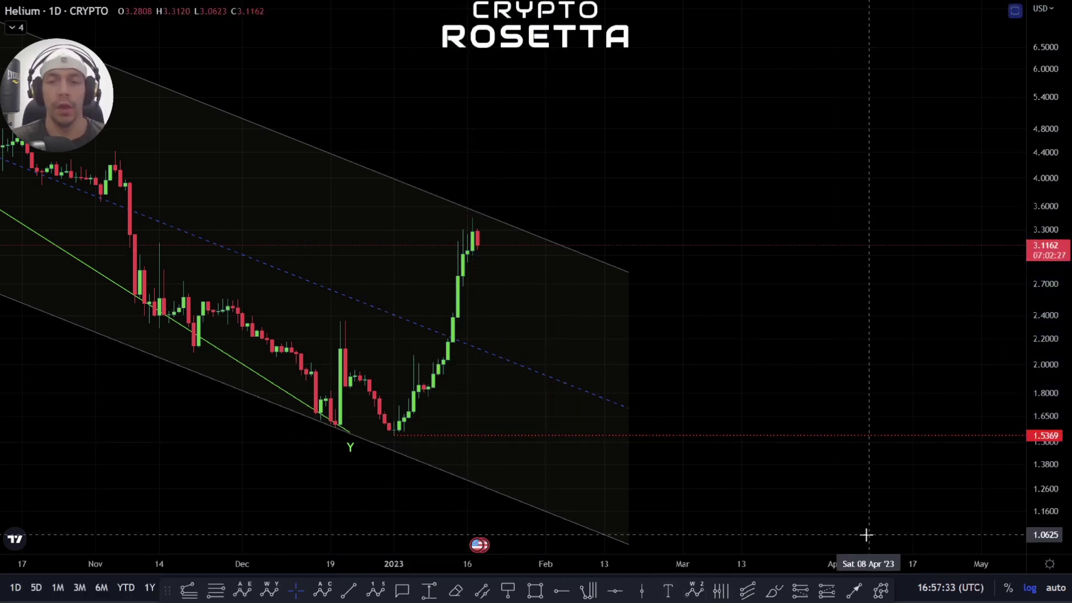
Step: Draw a two-leg polyline from about 1.55 at the January low up to the channel's upper line and down to about 2.1
left_click(880, 590)
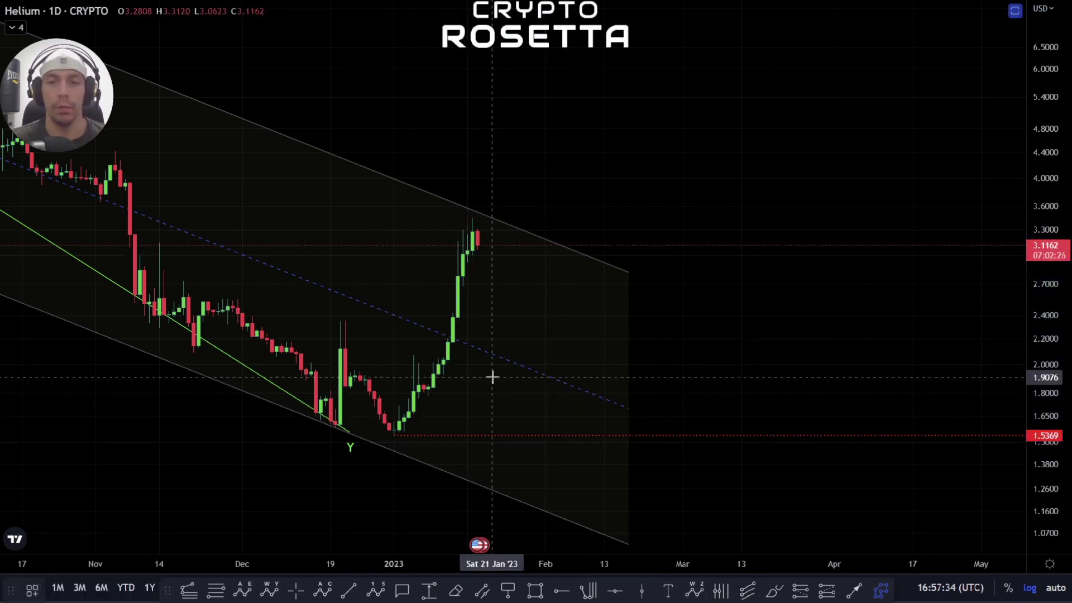
left_click(394, 433)
left_click(472, 209)
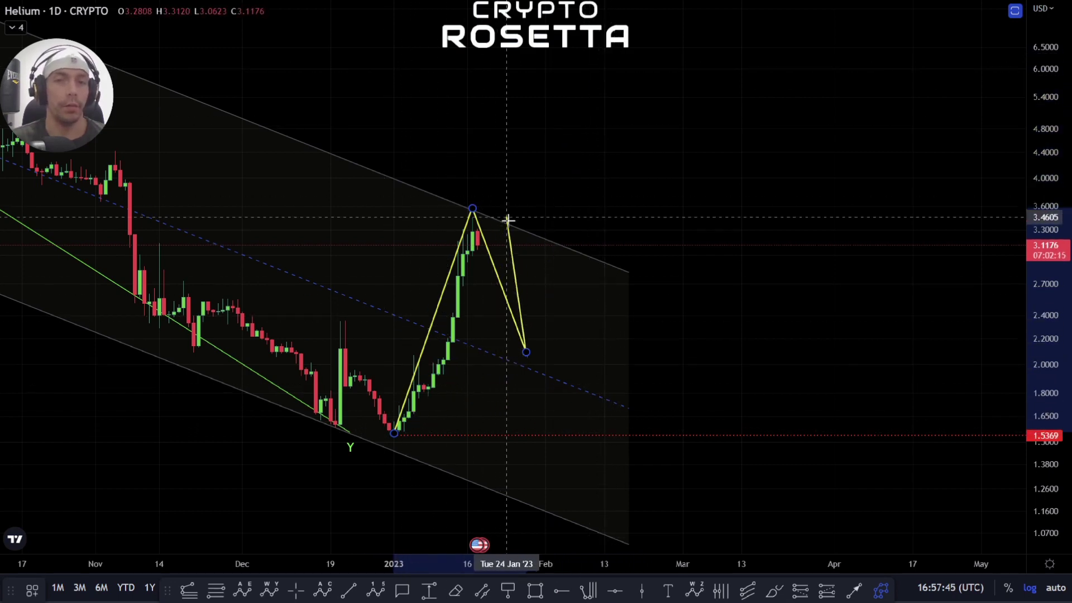
key("Escape")
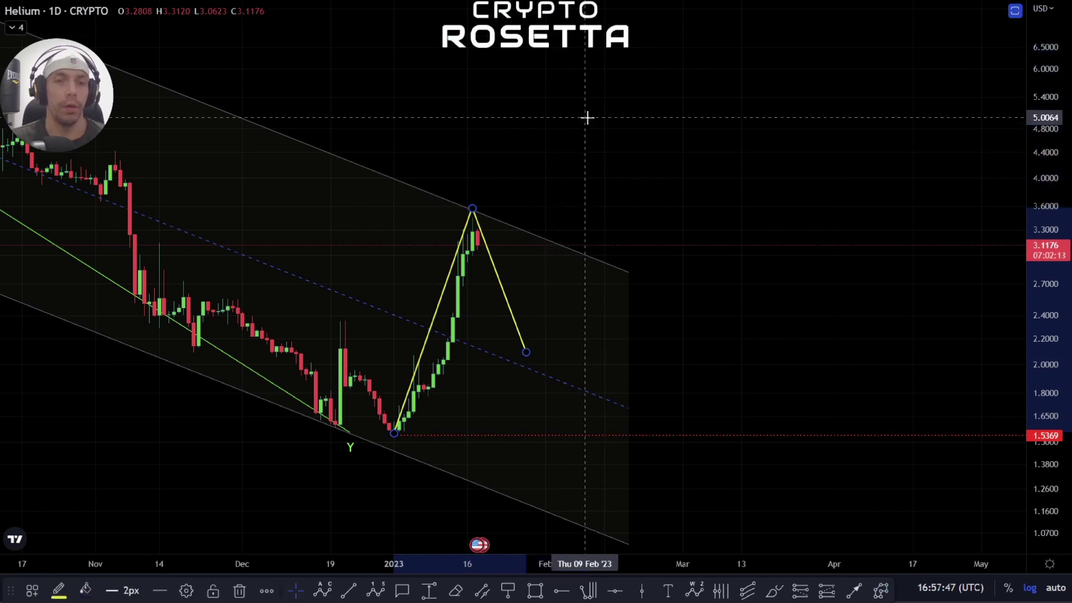
Step: Draw an Elliott impulse wave from about 1.51, with (i) at 3.78, (ii) at 2.00, (iii) at 6.66, (iv) at 5.11 and (v) at 8.14
left_click_drag(540, 277, 478, 319)
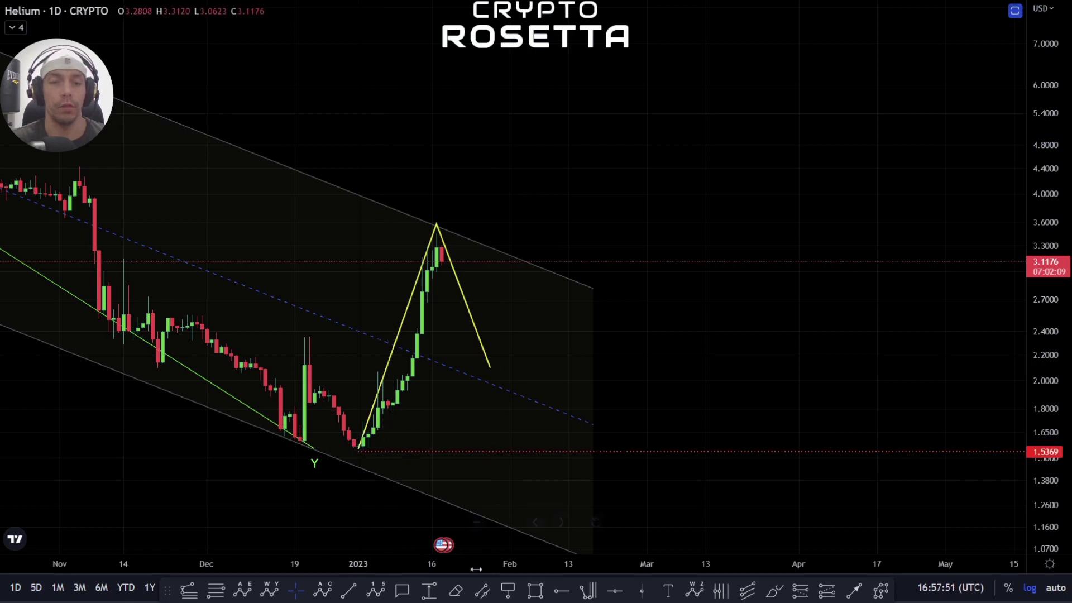
left_click(376, 590)
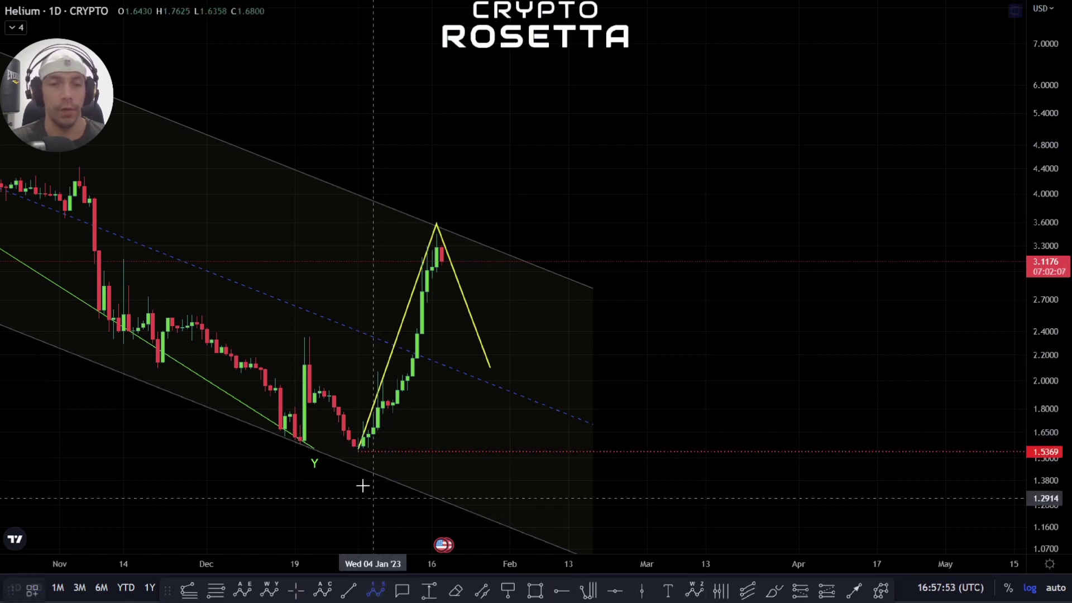
left_click(348, 456)
left_click(421, 210)
left_click(510, 380)
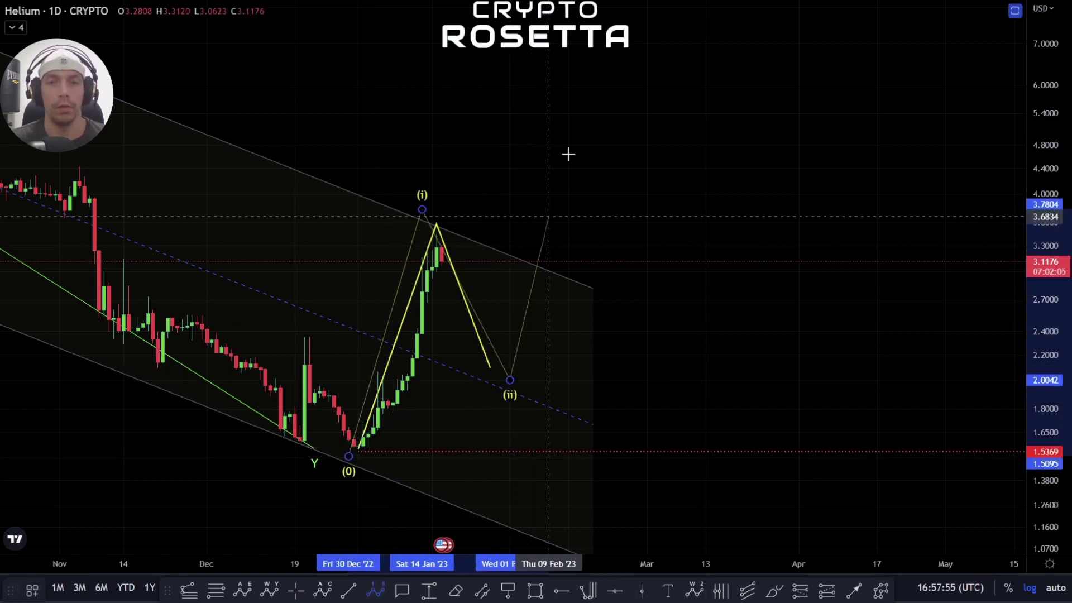
left_click(618, 57)
left_click(671, 111)
left_click(740, 4)
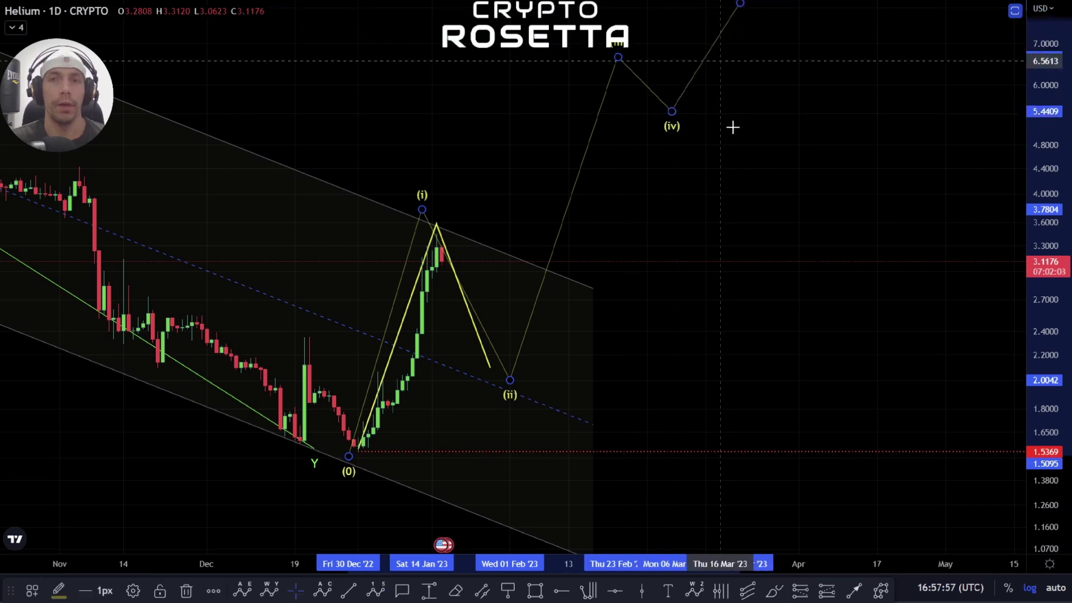
left_click_drag(672, 111, 691, 128)
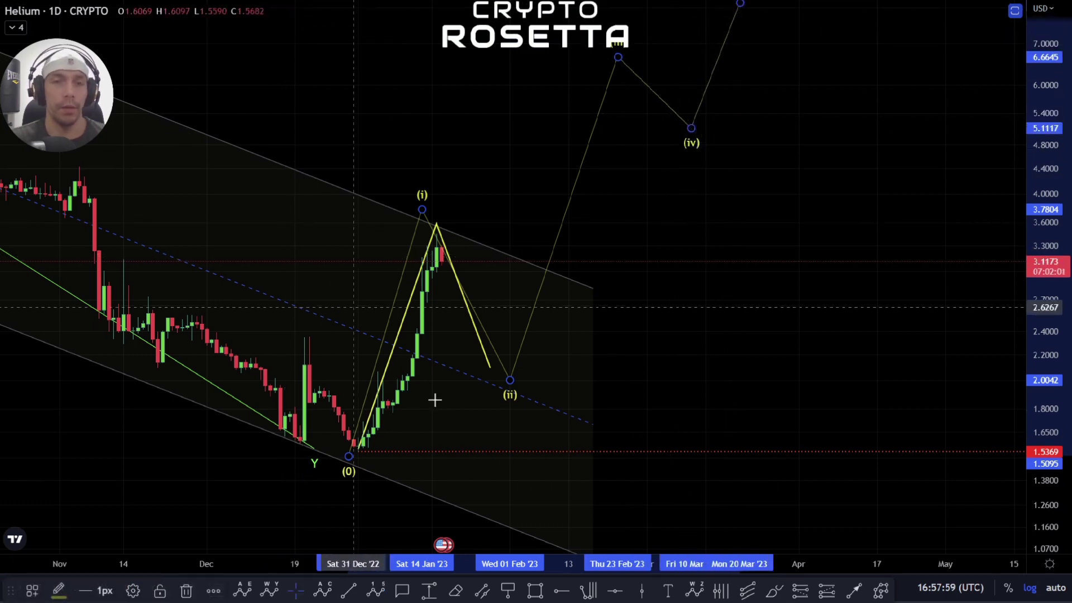
Step: Delete the projected Elliott impulse wave and the yellow two-leg polyline
left_click_drag(552, 384, 553, 407)
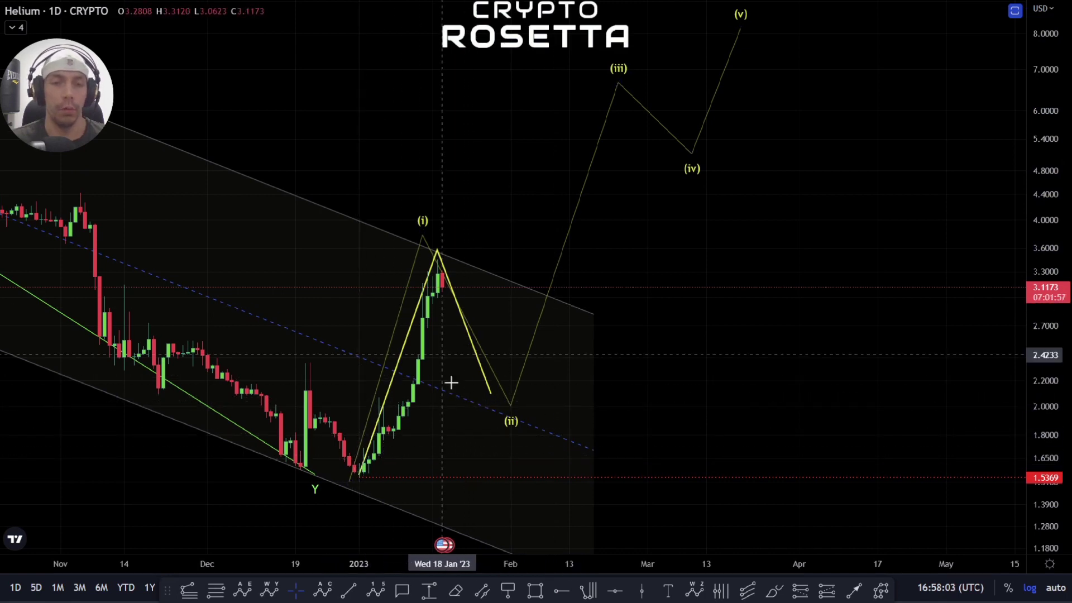
left_click(512, 406)
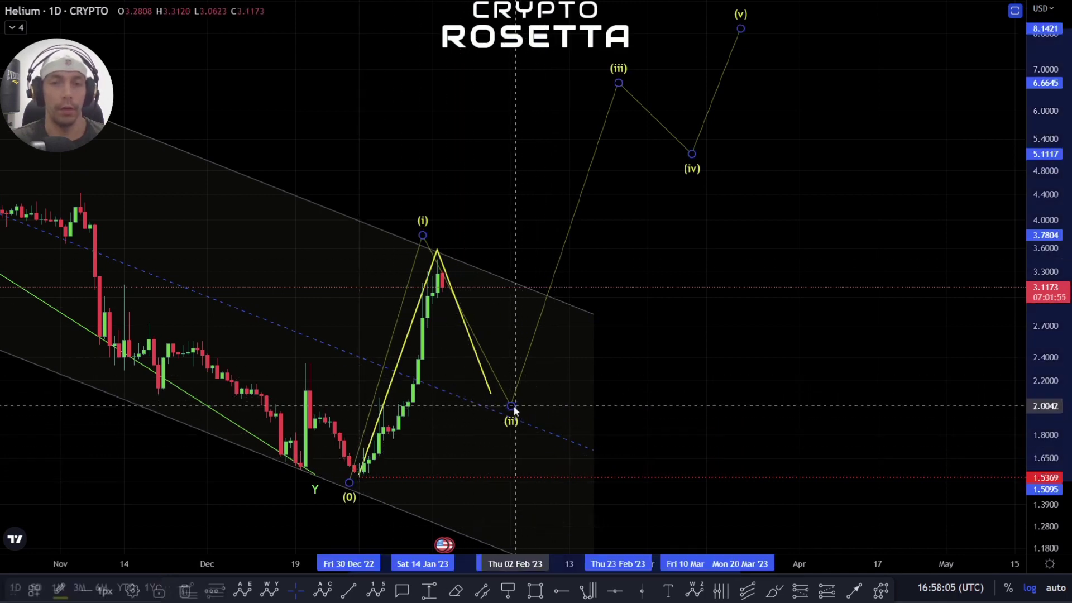
key("Delete")
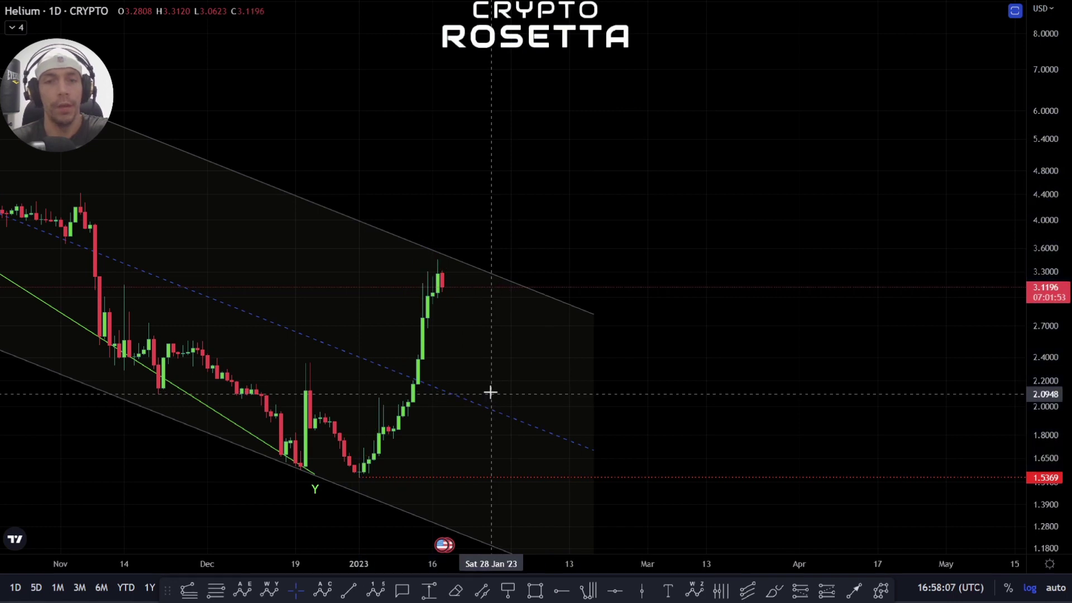
Step: Switch the Helium chart to the 1-hour timeframe to examine the January rally
scroll(433, 447, "up", 3)
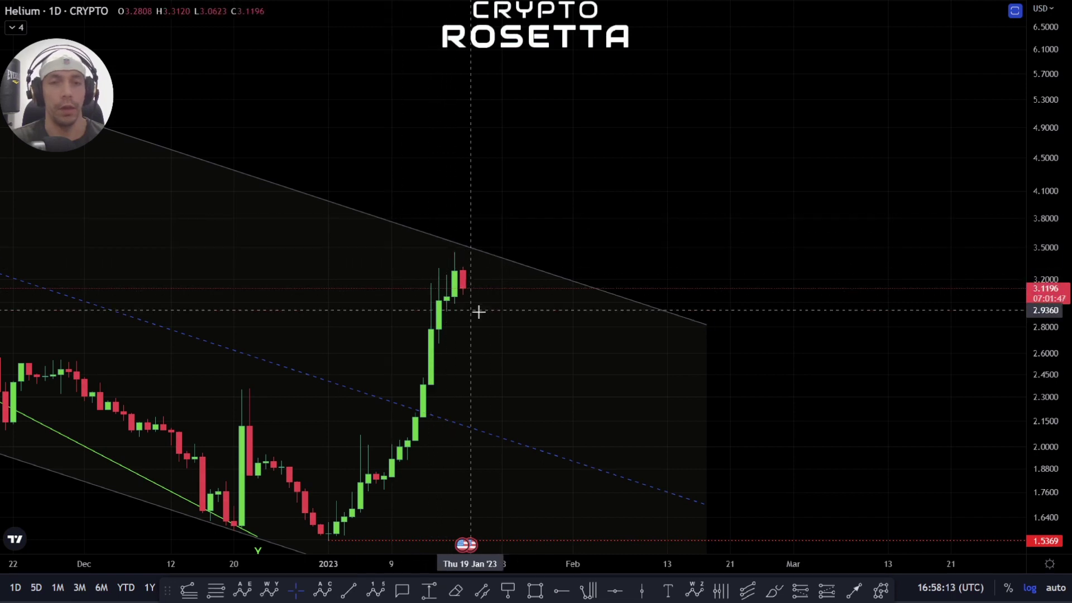
left_click_drag(479, 311, 497, 230)
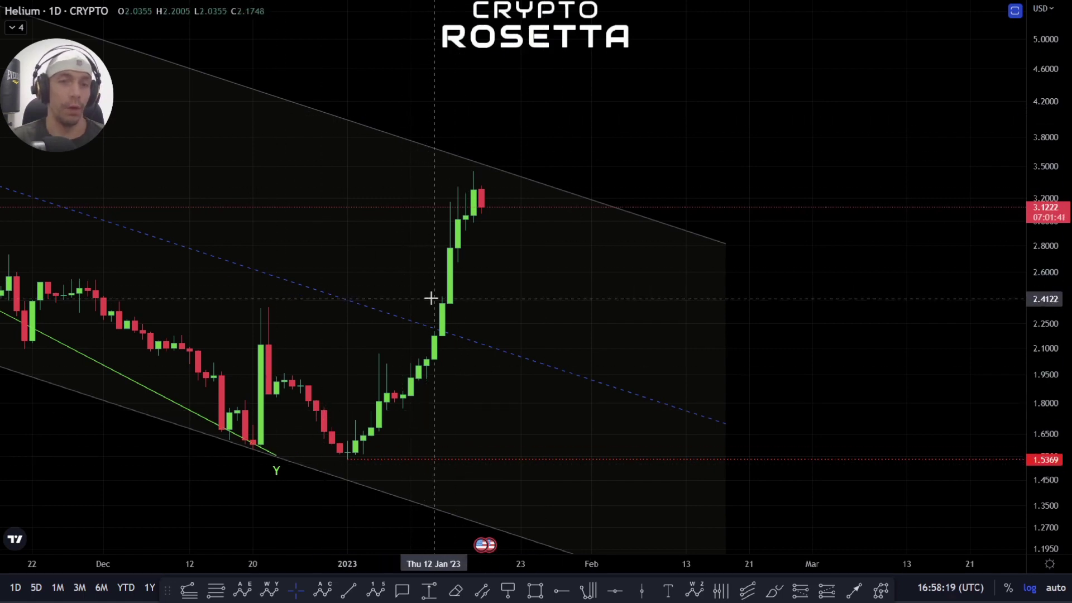
type("1h")
key("Return")
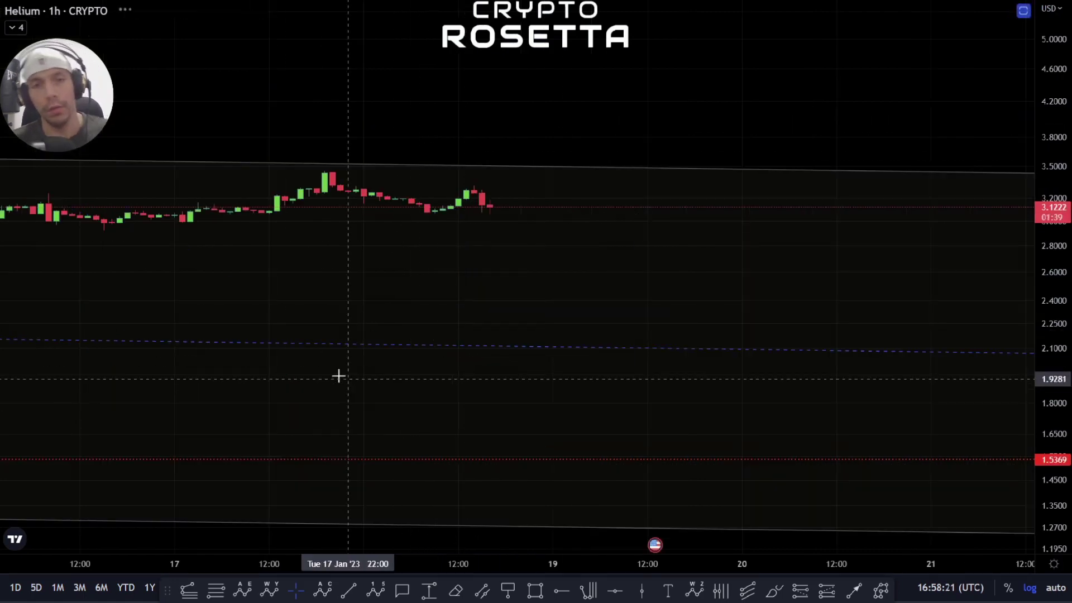
scroll(380, 378, "down", 15)
left_click_drag(364, 413, 820, 366)
left_click_drag(1061, 438, 1070, 391)
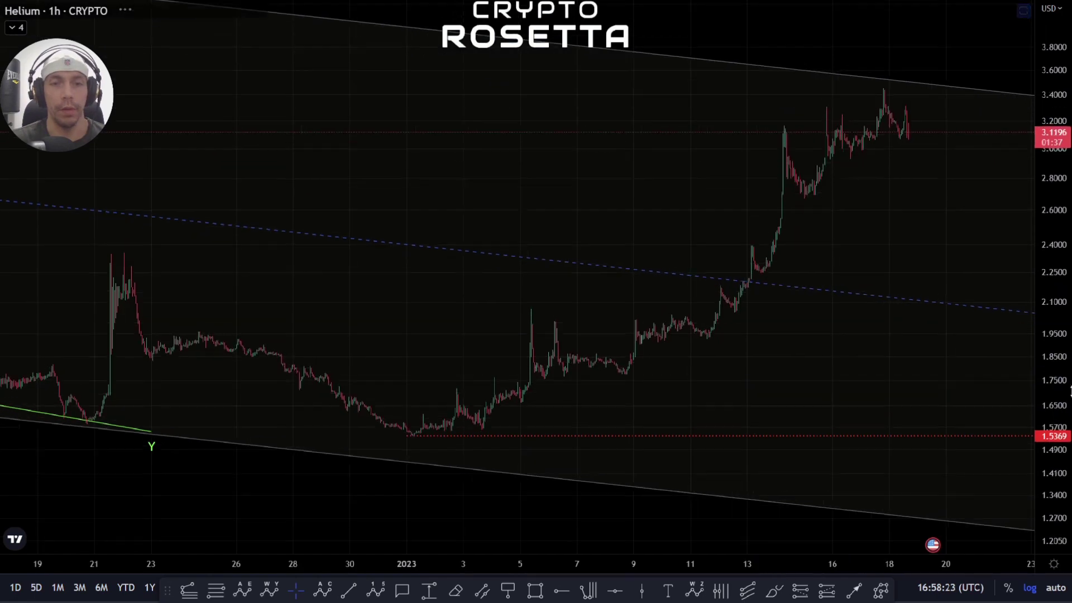
scroll(854, 395, "down", 2)
left_click_drag(854, 394, 574, 436)
Step: Unhide the "normal 5 wave" group through the object tree and close the tree
right_click(570, 421)
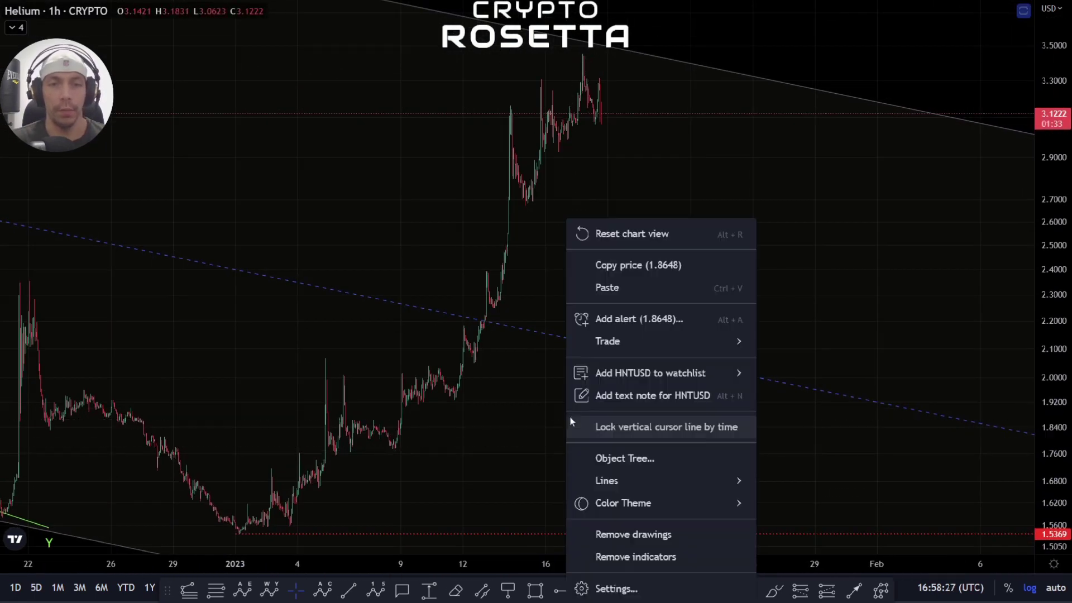
left_click(636, 458)
scroll(571, 401, "down", 2)
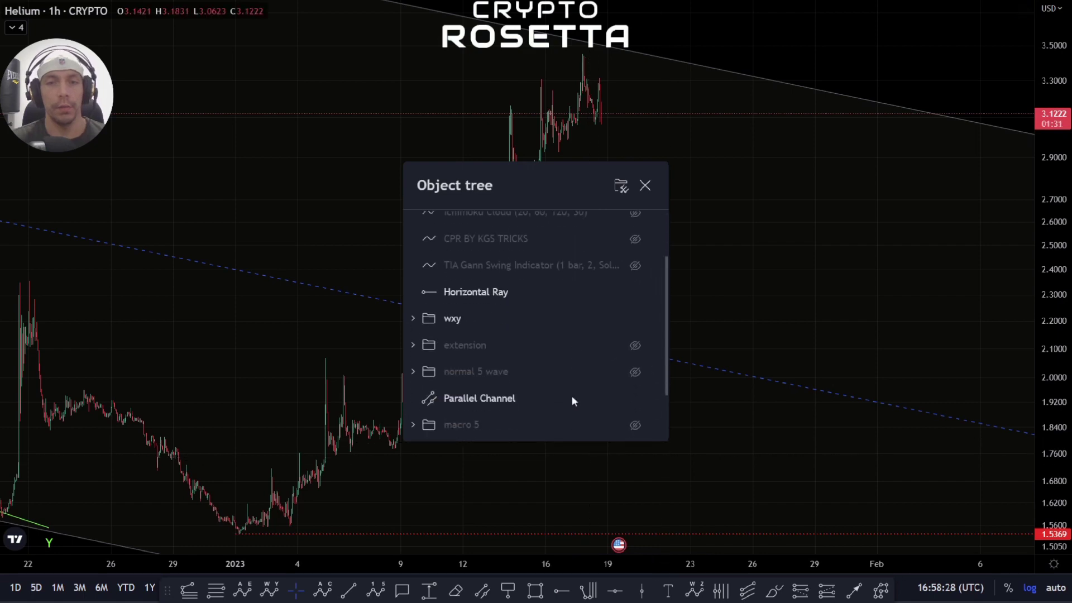
left_click(635, 372)
key("Escape")
Step: Move the wave (iii) point of the impulse count onto the 14 January peak at about 3.18
left_click_drag(820, 275, 778, 323)
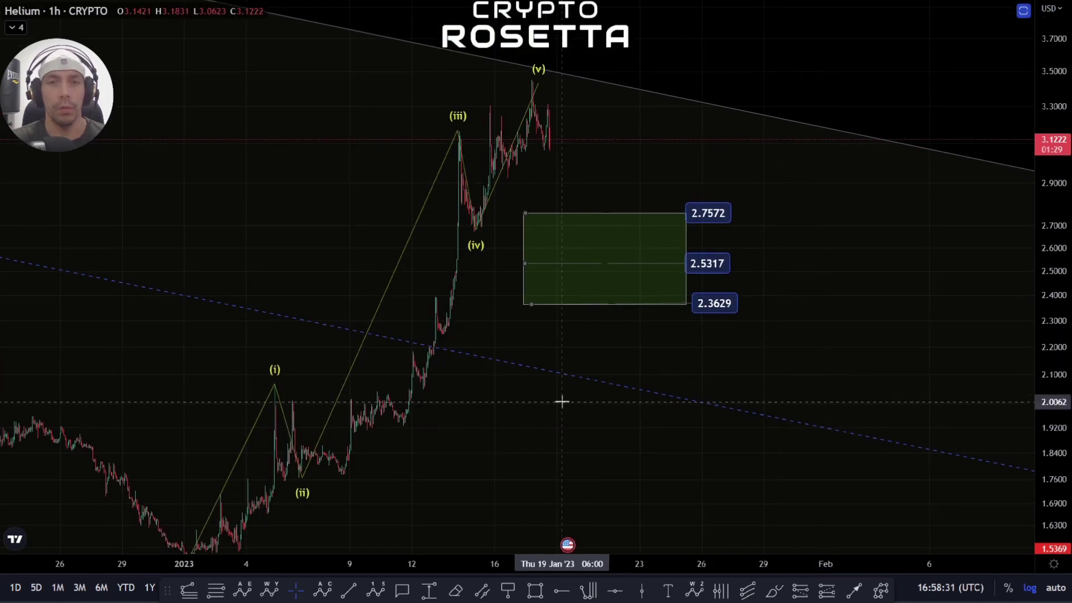
left_click_drag(448, 403, 426, 369)
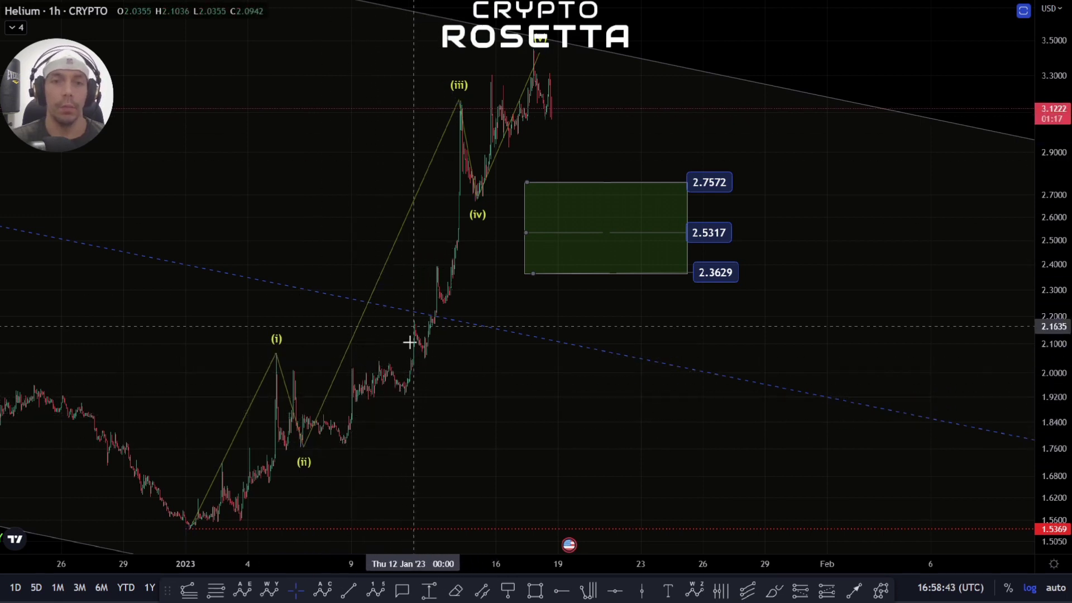
left_click(456, 99)
mouse_move(456, 99)
left_mouse_down()
mouse_move(485, 88)
mouse_move(446, 111)
mouse_move(467, 107)
mouse_move(460, 101)
left_mouse_up()
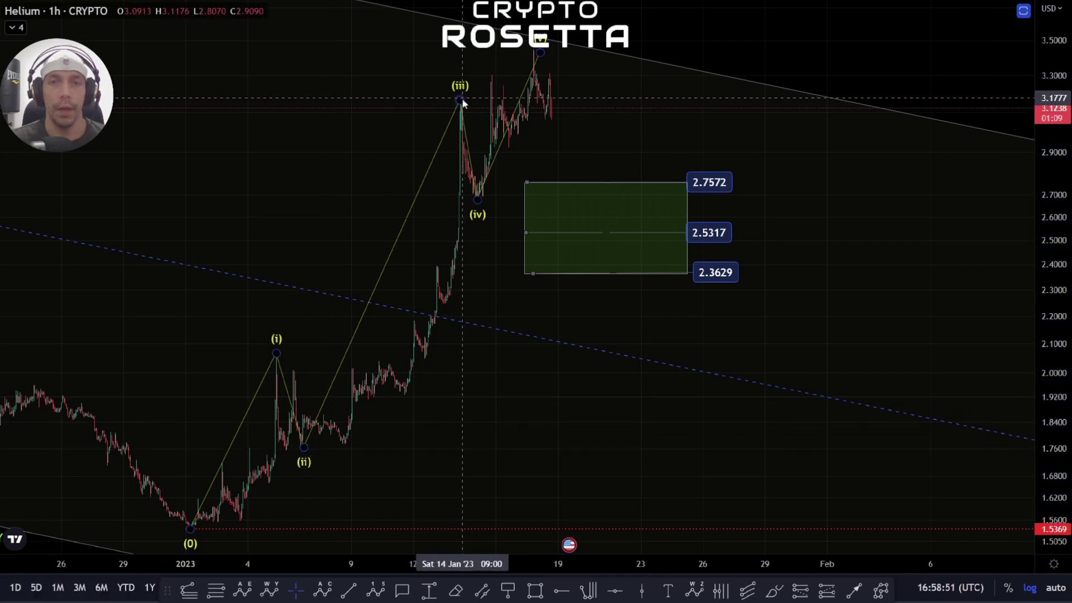
mouse_move(459, 100)
left_mouse_down()
mouse_move(494, 83)
mouse_move(464, 100)
left_mouse_up()
scroll(472, 179, "up", 6)
left_click_drag(509, 195, 406, 416)
scroll(1002, 367, "up", 3)
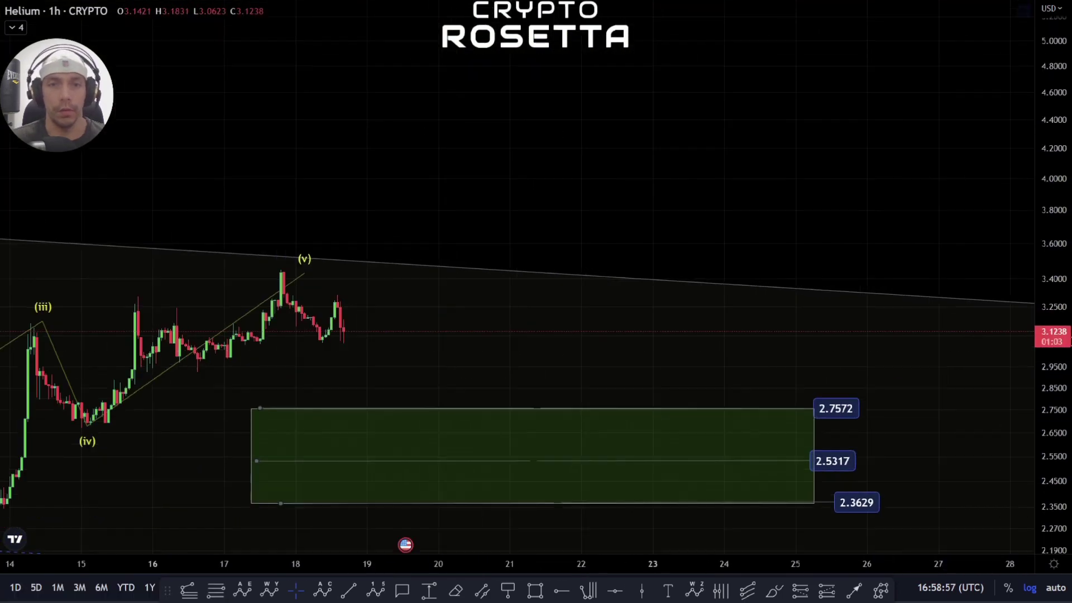
left_click_drag(232, 495, 437, 336)
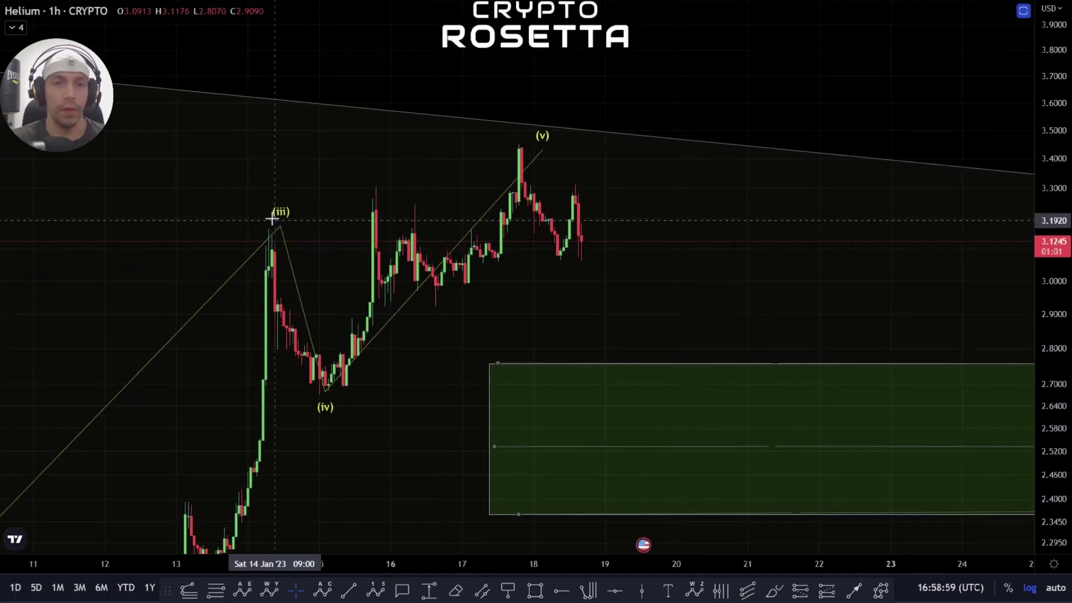
left_click_drag(281, 225, 265, 226)
Step: Draw an impulse wave from the wave (iv) low at about 2.67 through 3.31, 2.92, 3.46 and 3.05 to a projected (v) at about 3.51
left_click_drag(435, 375, 436, 338)
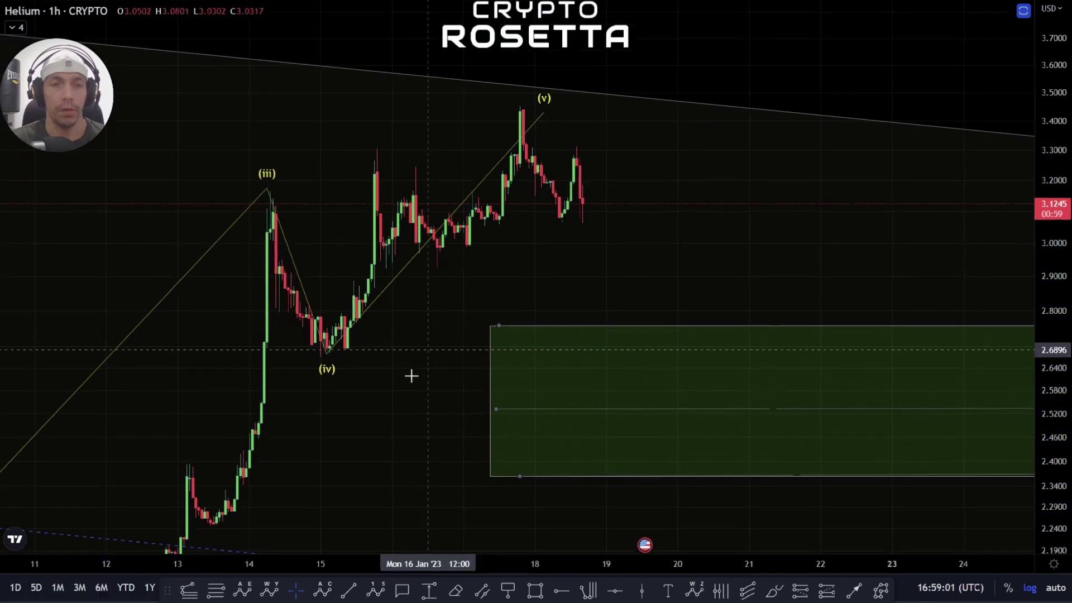
left_click(377, 593)
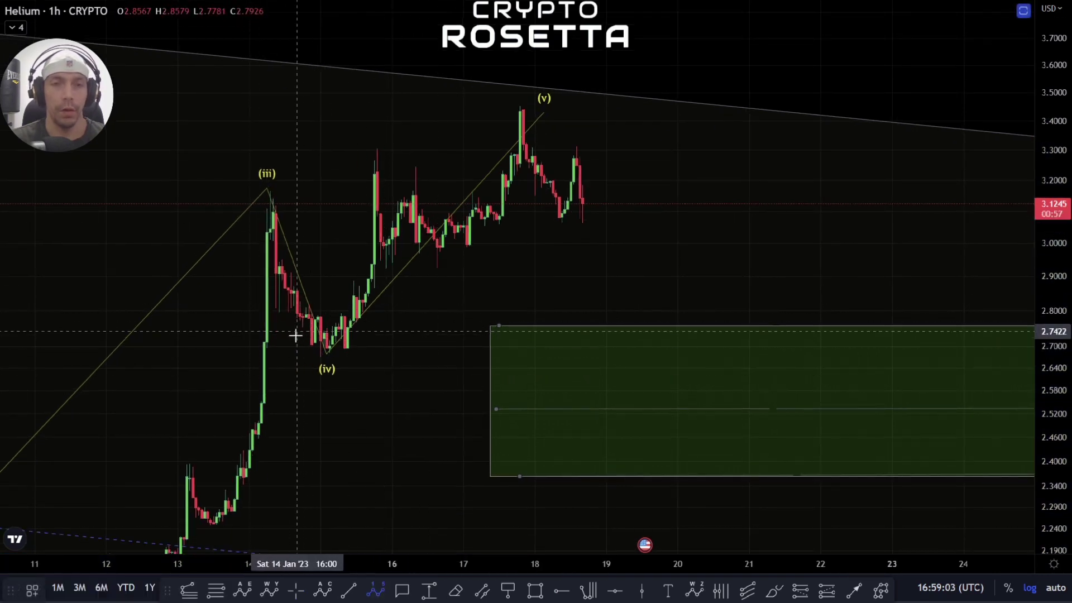
left_click(317, 358)
left_click(377, 146)
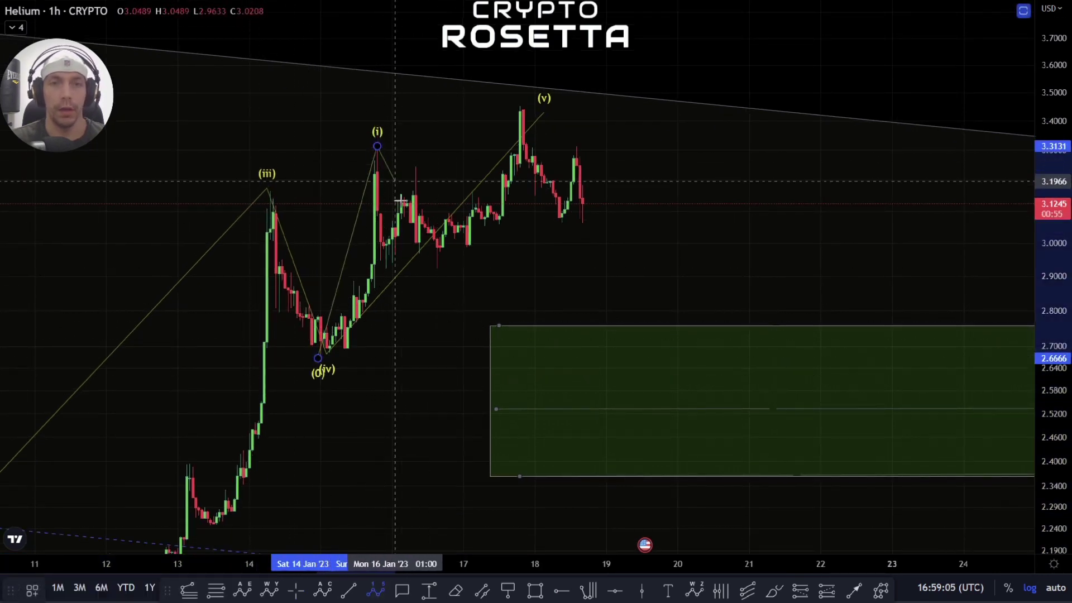
left_click(440, 270)
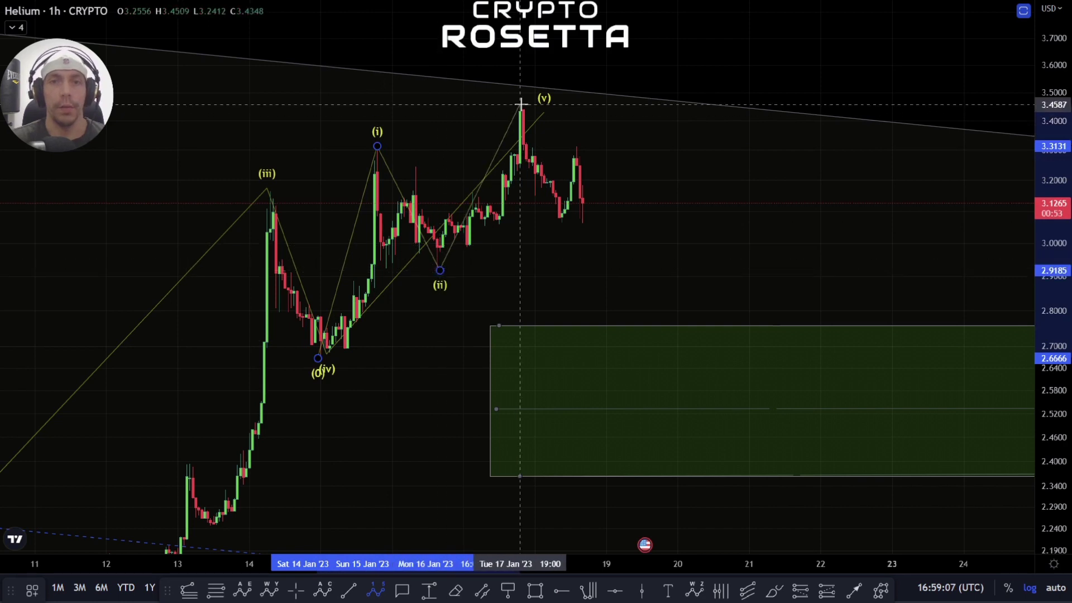
left_click(520, 104)
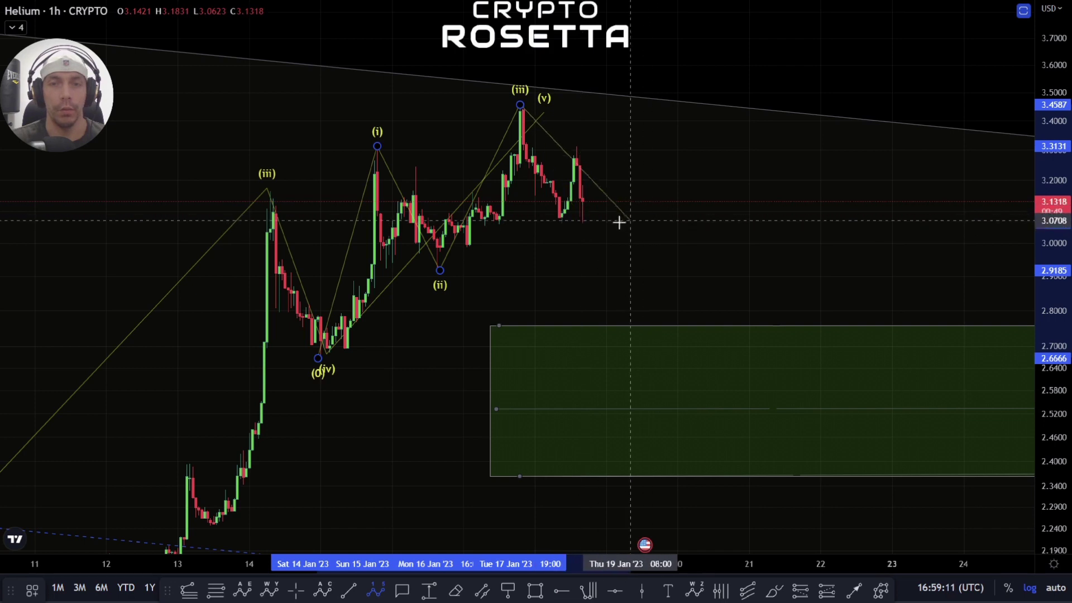
left_click(582, 226)
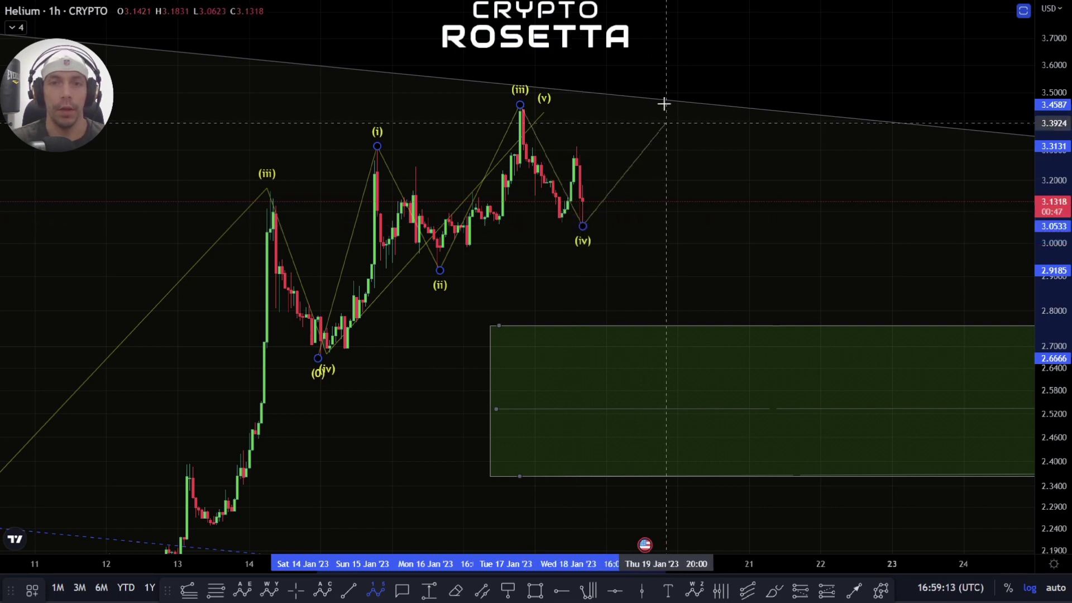
left_click(651, 90)
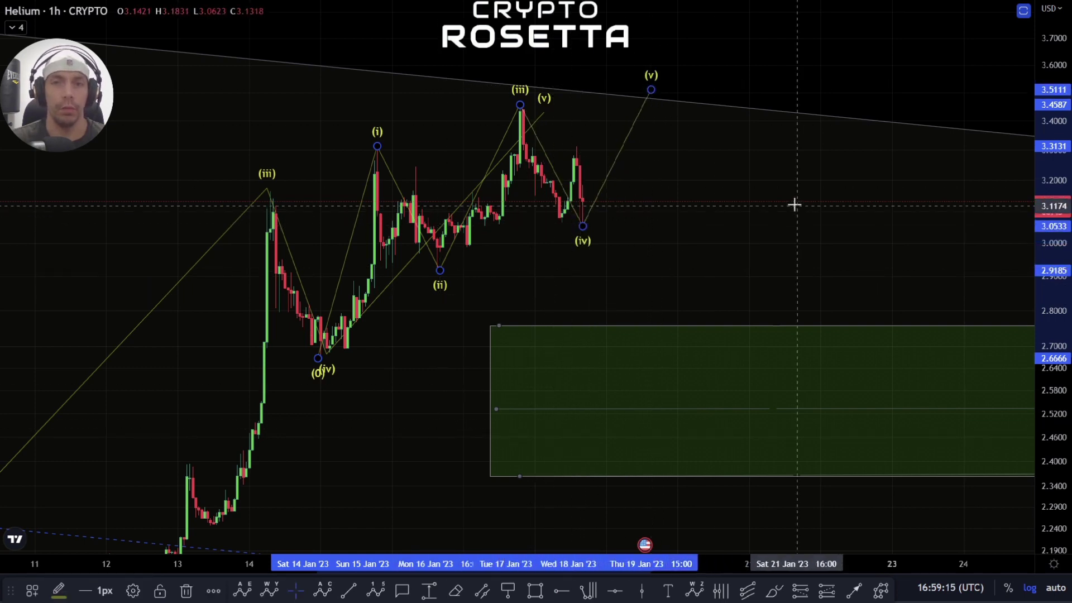
left_click(691, 186)
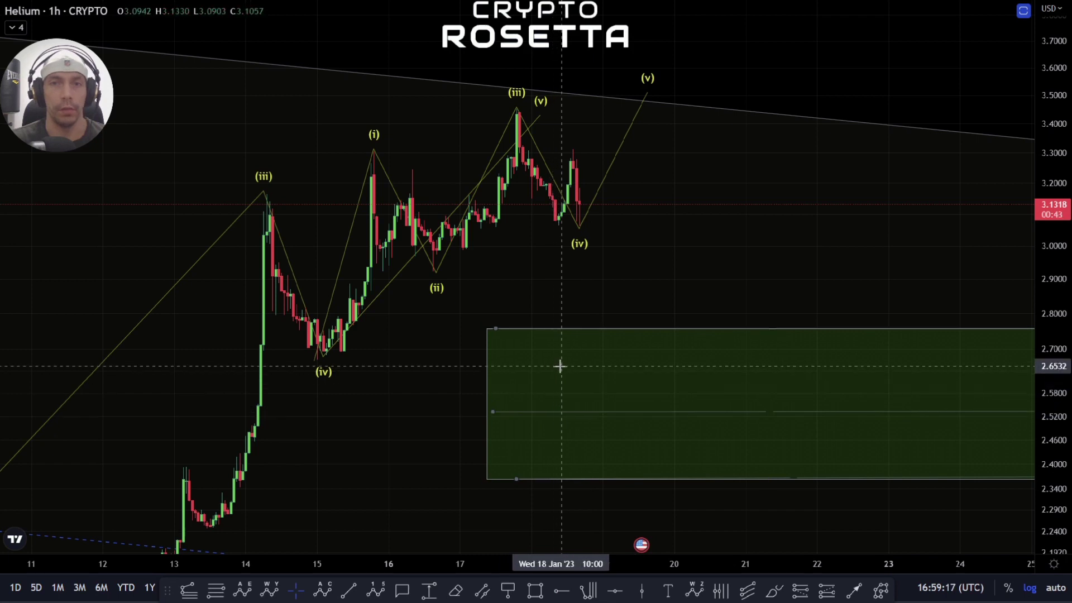
Step: Place a horizontal ray at the 16 January wave (ii) low at about 2.92
left_click(553, 593)
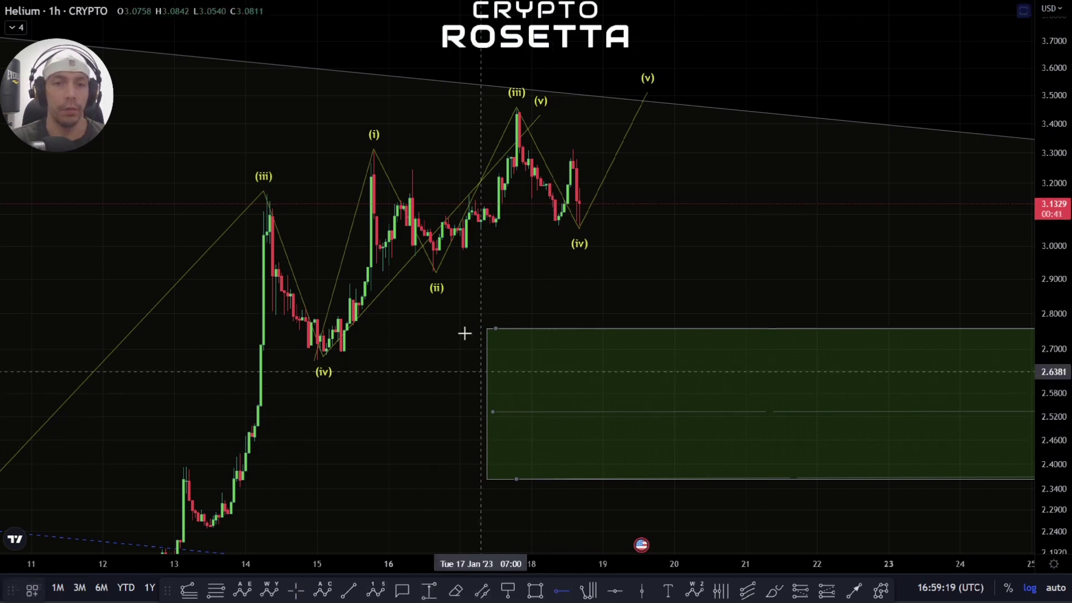
left_click(433, 272)
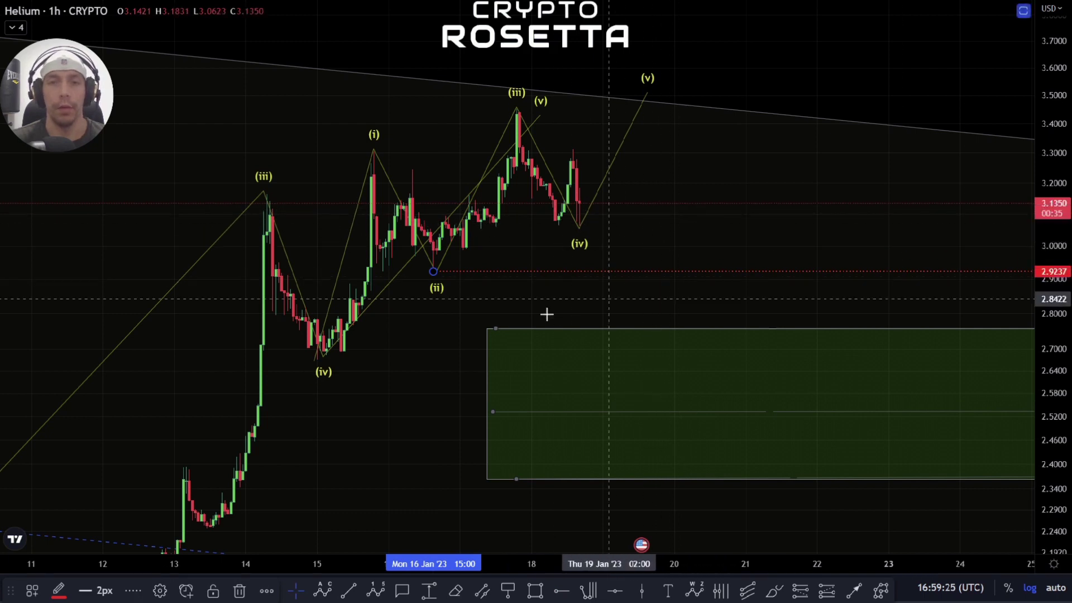
left_click_drag(638, 255, 640, 273)
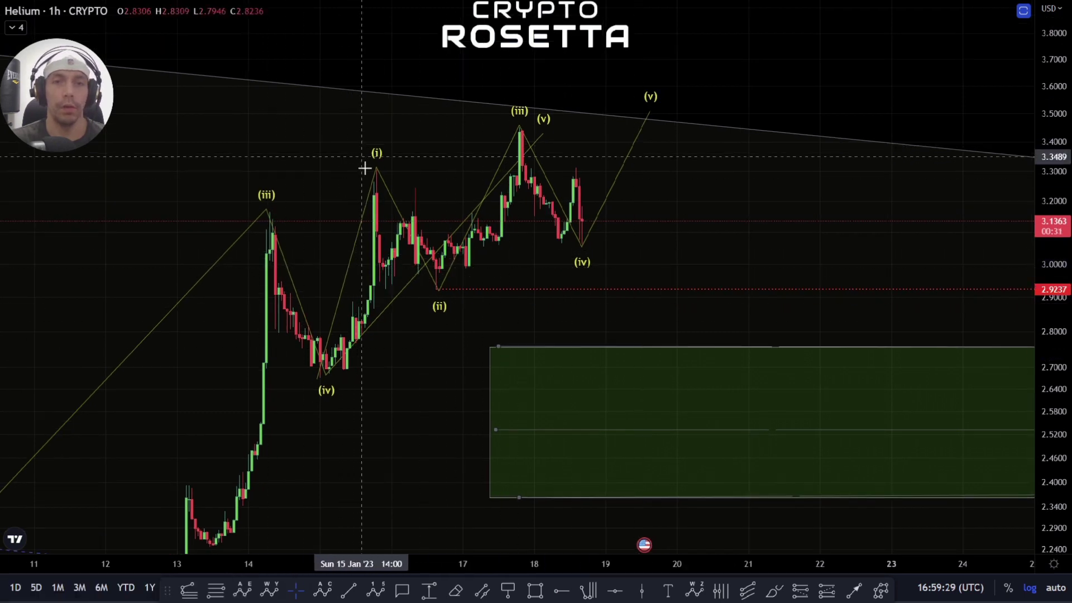
Step: Move the wave (v) point of the larger impulse count onto the 15 January peak at about 3.33
left_click_drag(542, 135, 370, 162)
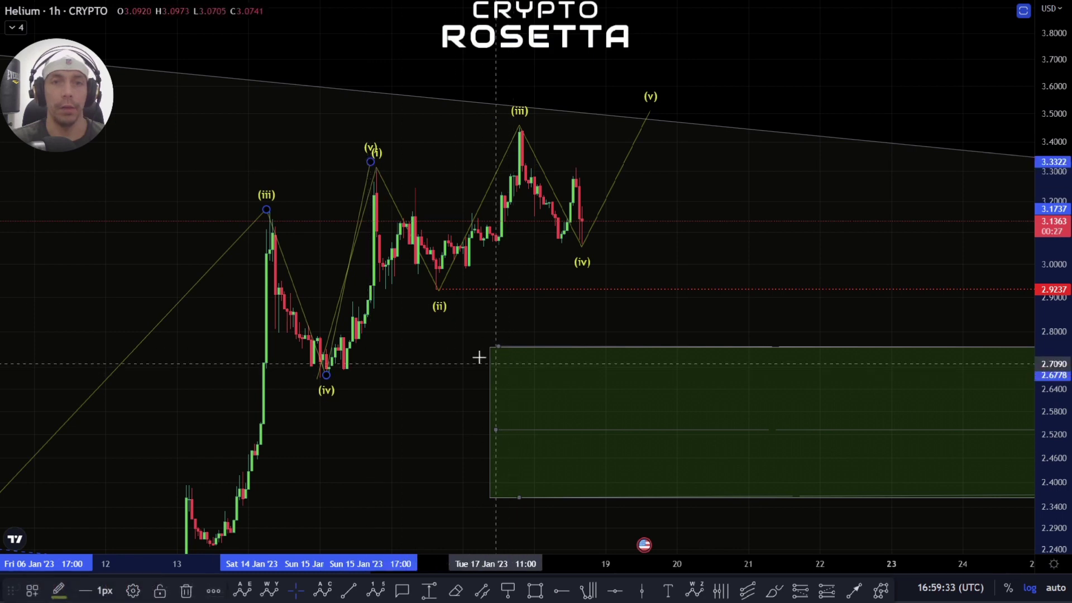
left_click_drag(519, 276, 507, 293)
left_click(420, 302)
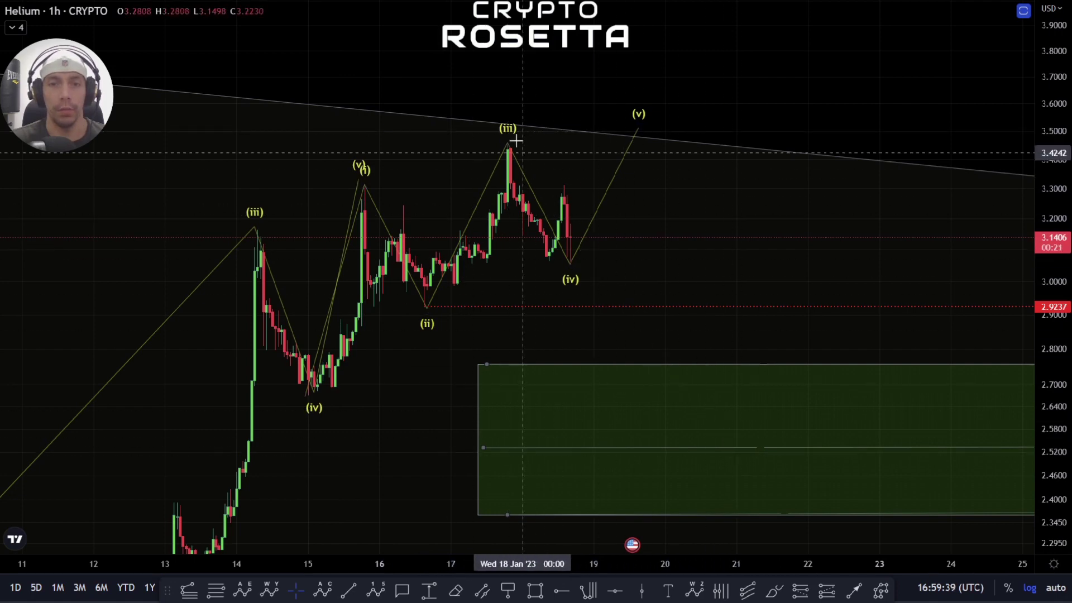
Step: Draw two trend lines channelling the smaller impulse, one through the wave (ii) and (iv) lows, the other through the (i) and (iii) highs
left_click_drag(613, 264, 543, 260)
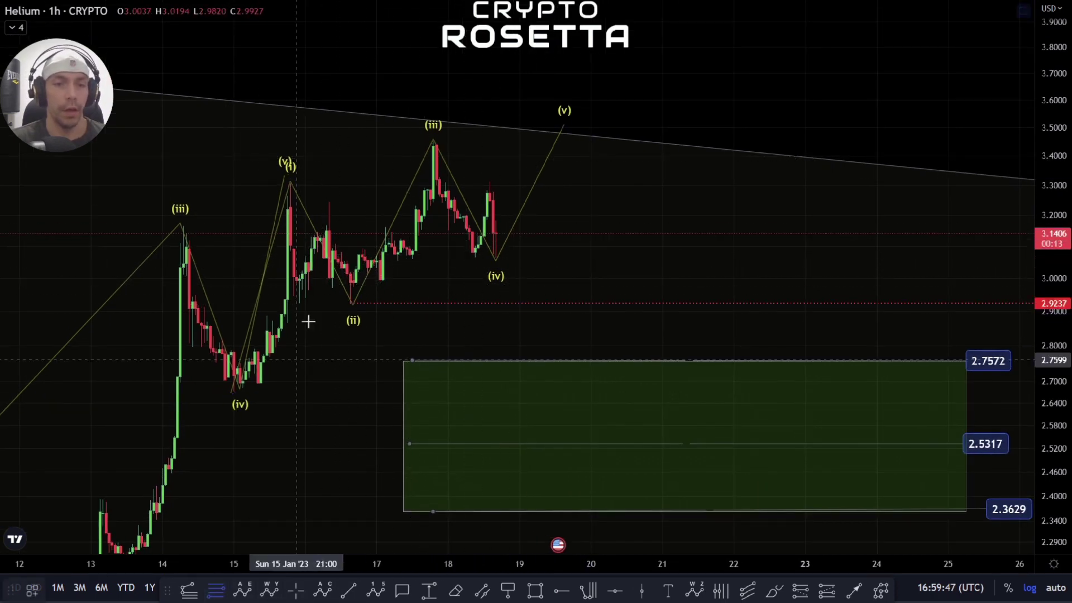
key("alt+t")
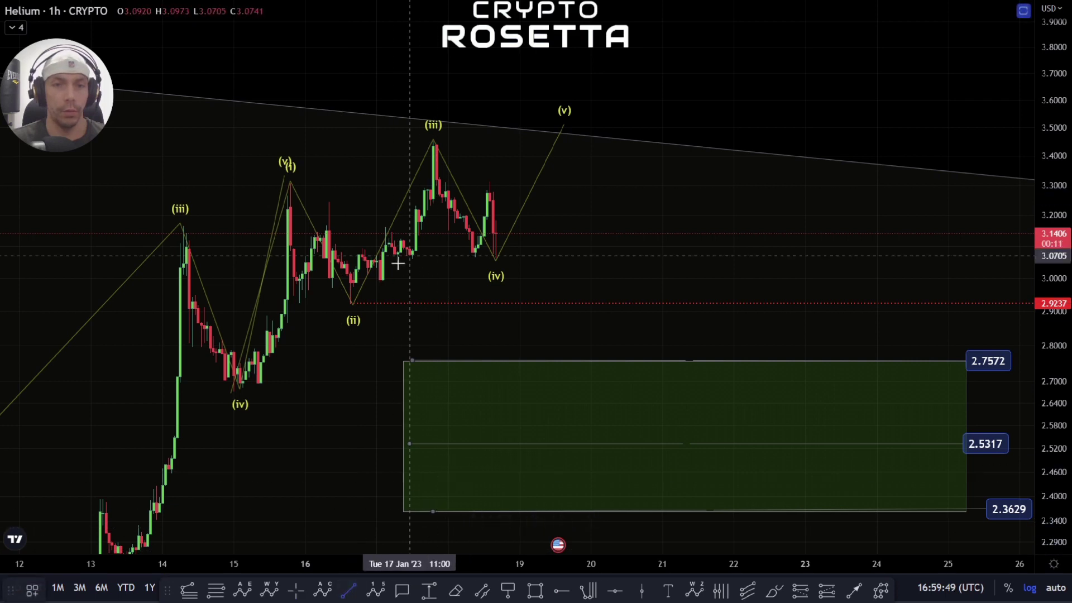
left_click(351, 304)
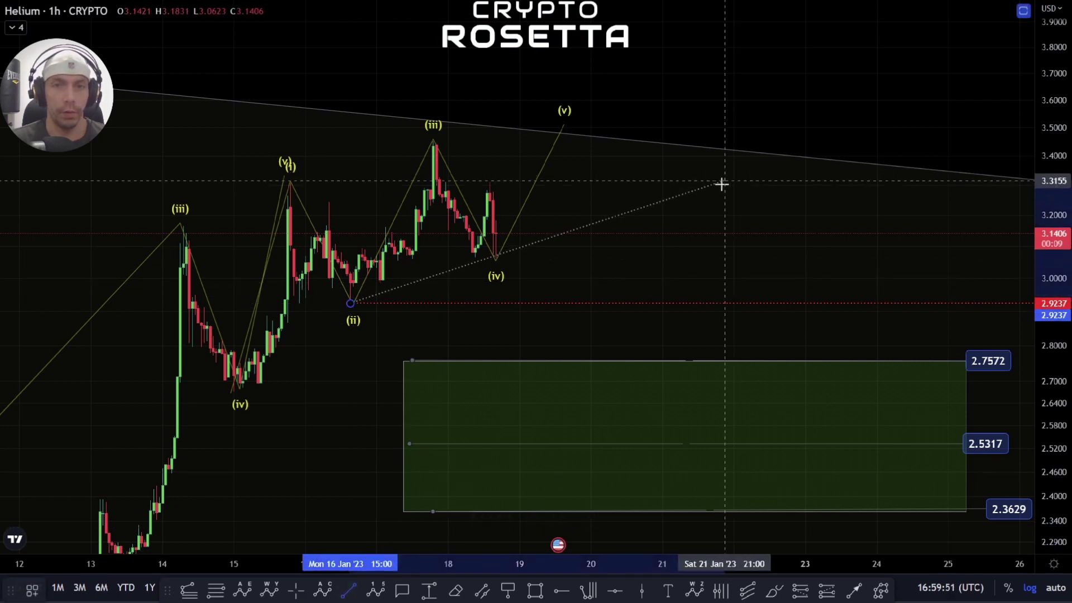
left_click(706, 188)
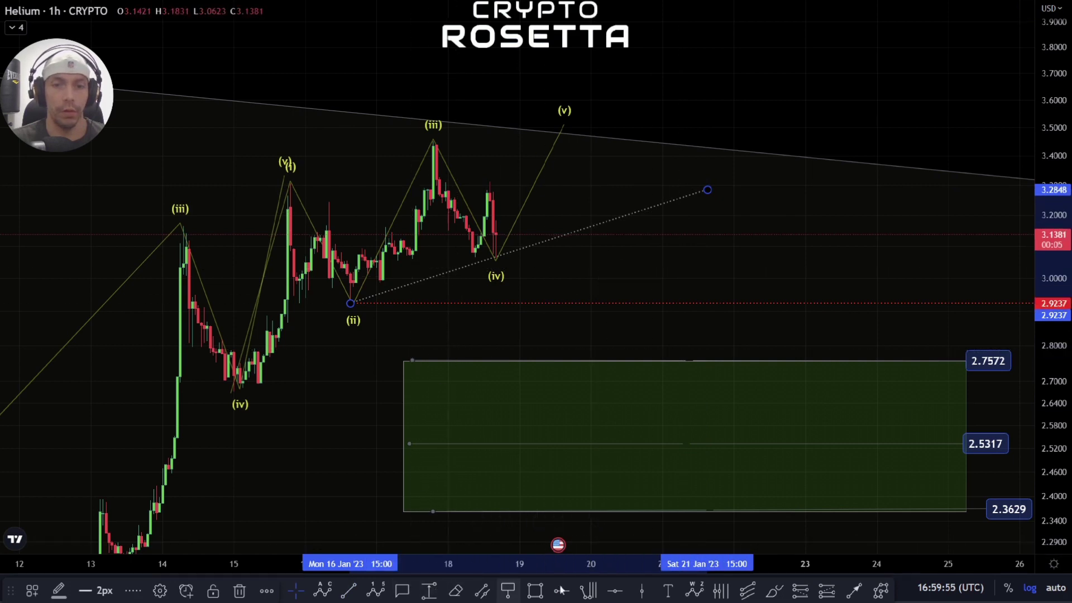
left_click(350, 593)
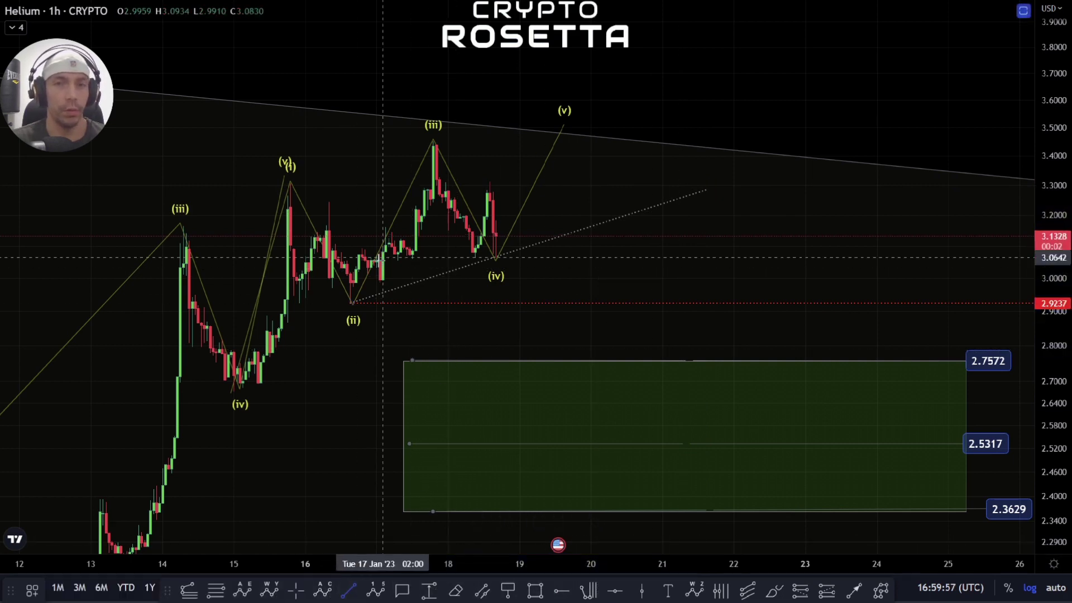
left_click(327, 178)
left_click(659, 73)
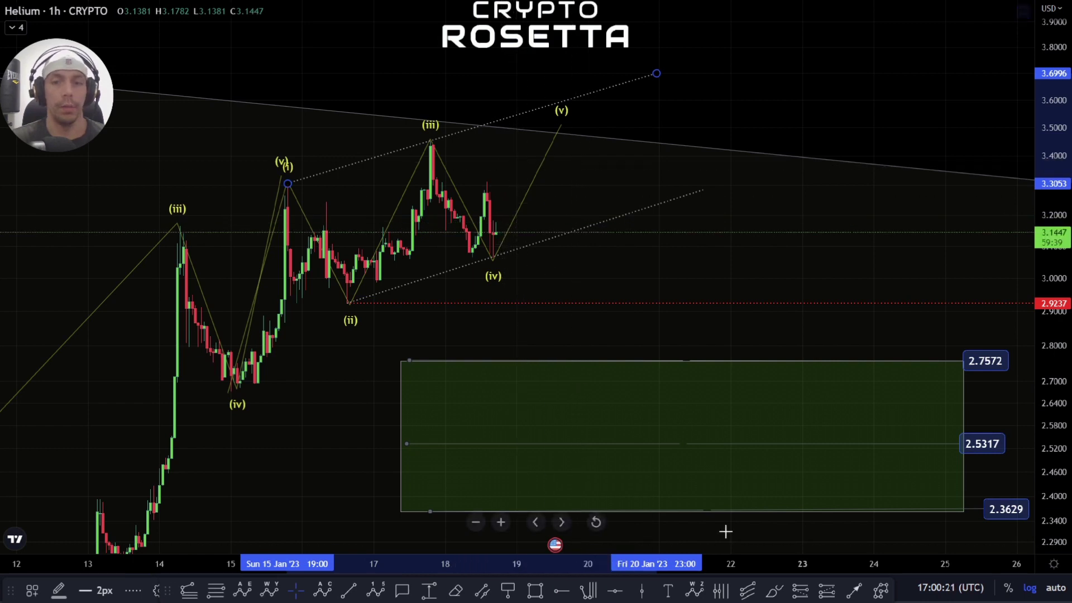
Step: Draw a three-leg yellow path from the wave (iv) low at about 3.07, up, down, and up beyond the upper trend line
left_click(880, 590)
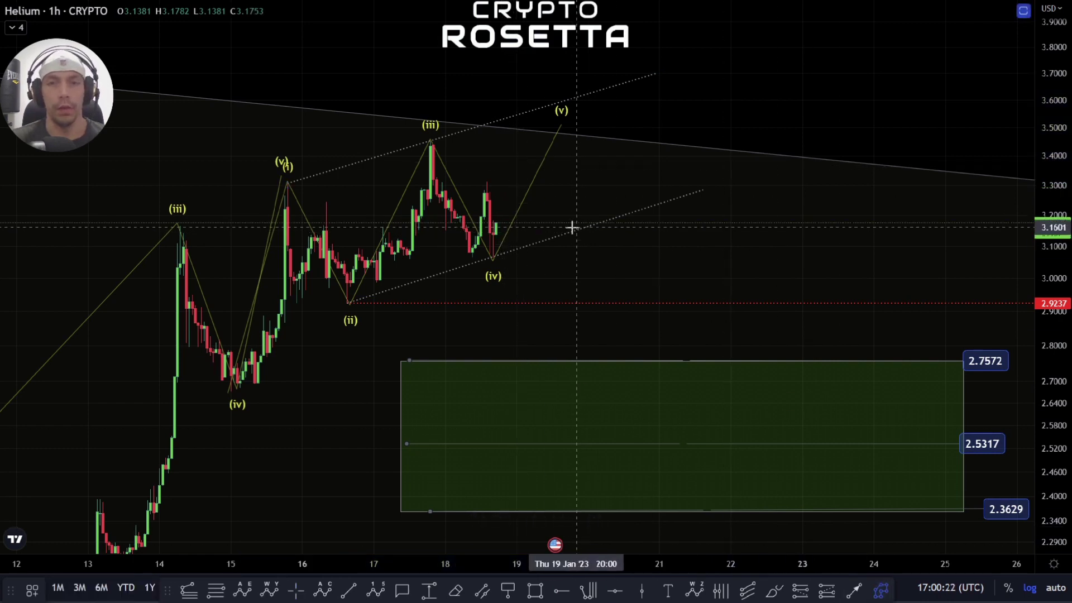
left_click(496, 255)
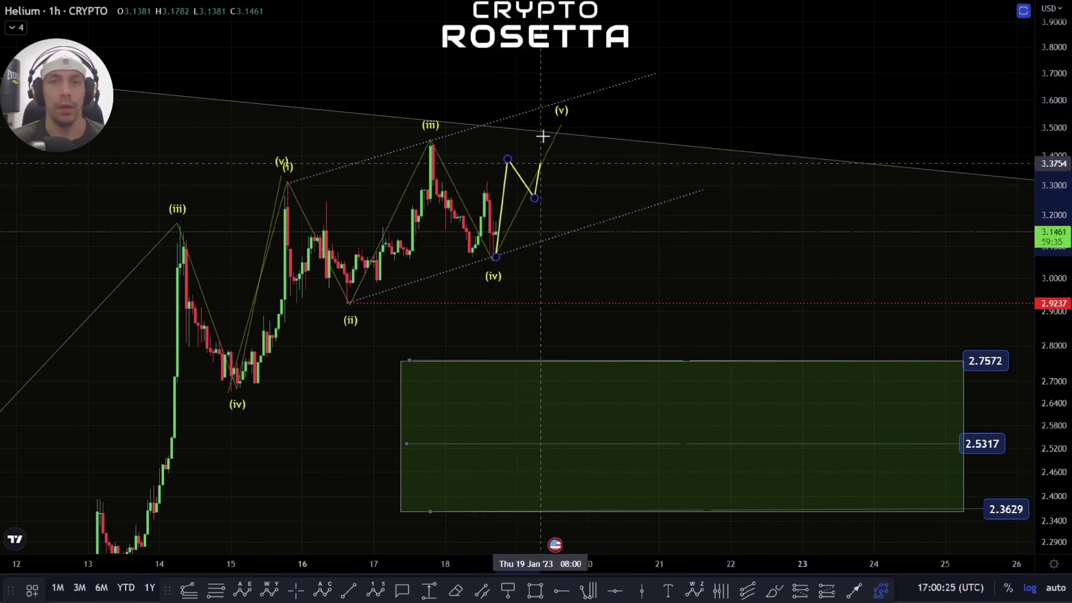
left_click(552, 77)
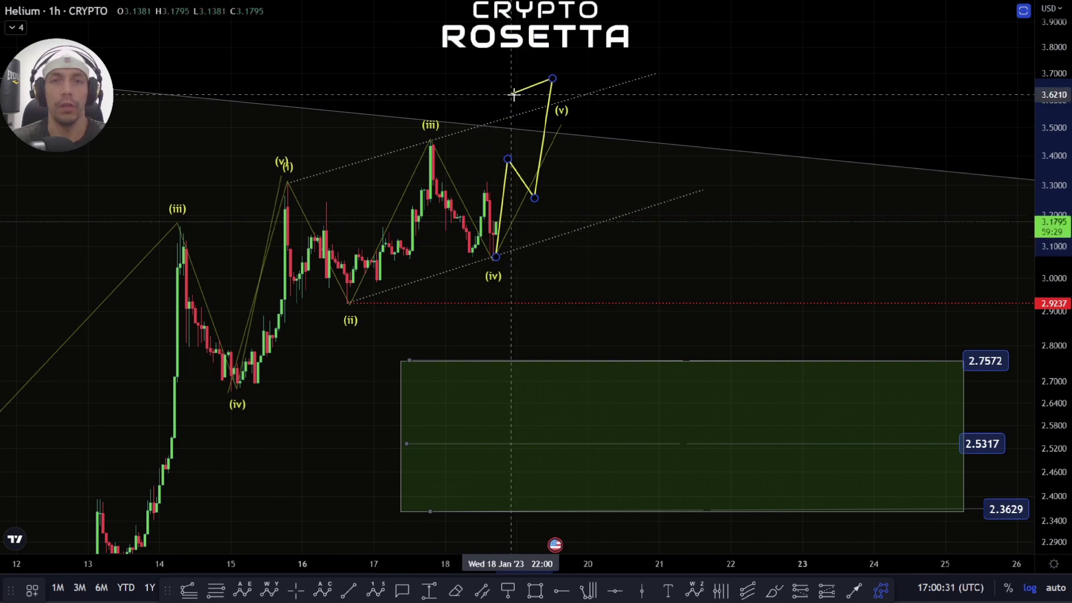
left_click(554, 79)
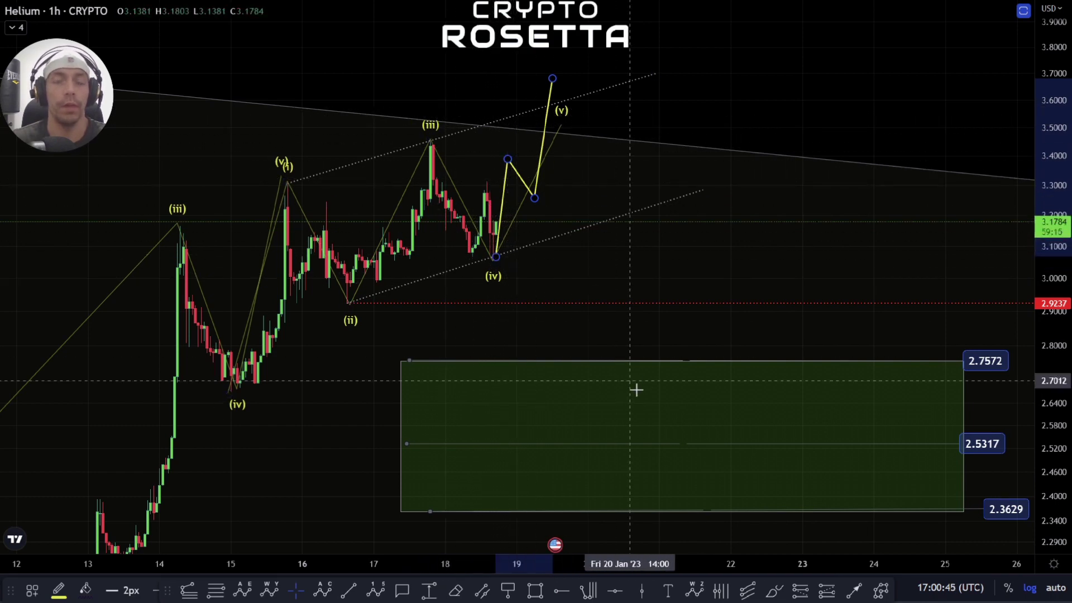
Step: Examine the whole January rally and its wave count within the larger downtrend channel
scroll(609, 301, "down", 3)
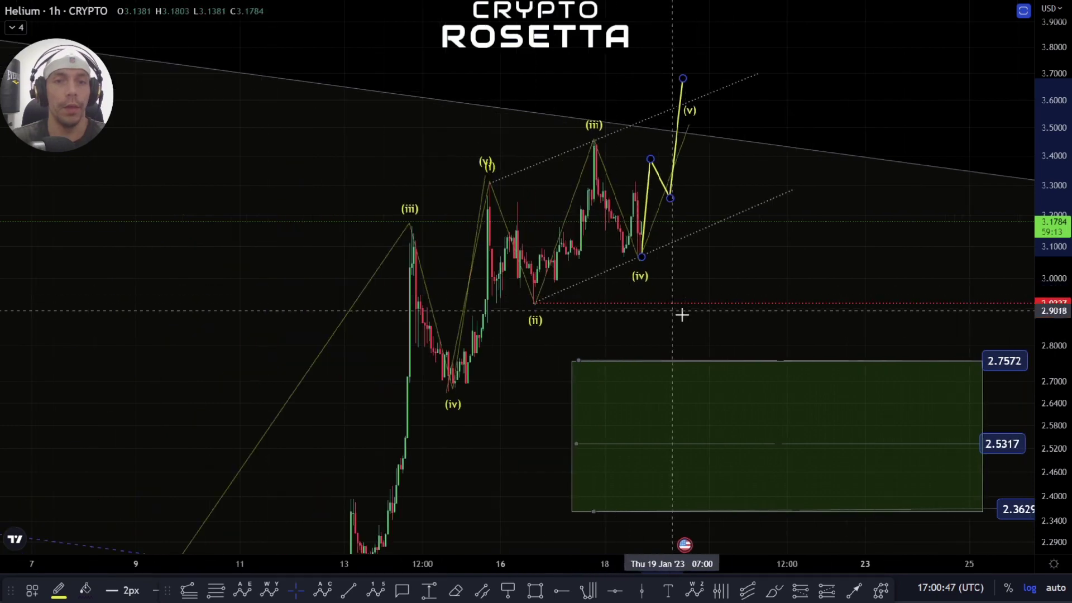
left_click_drag(672, 313, 505, 243)
scroll(519, 281, "down", 5)
left_click_drag(1067, 314, 1071, 326)
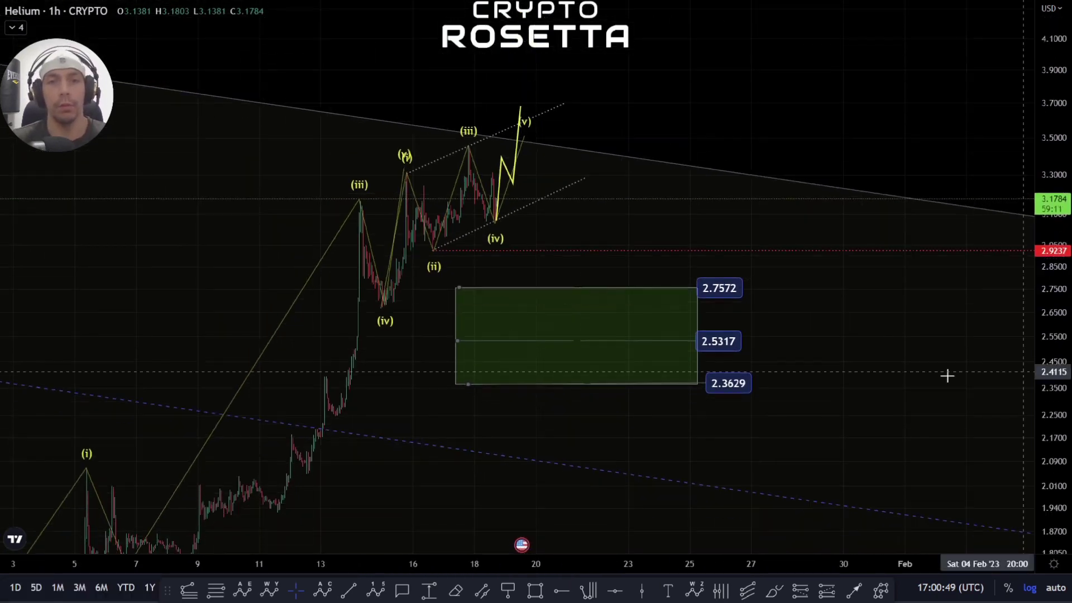
scroll(550, 437, "down", 5)
scroll(996, 306, "down", 4)
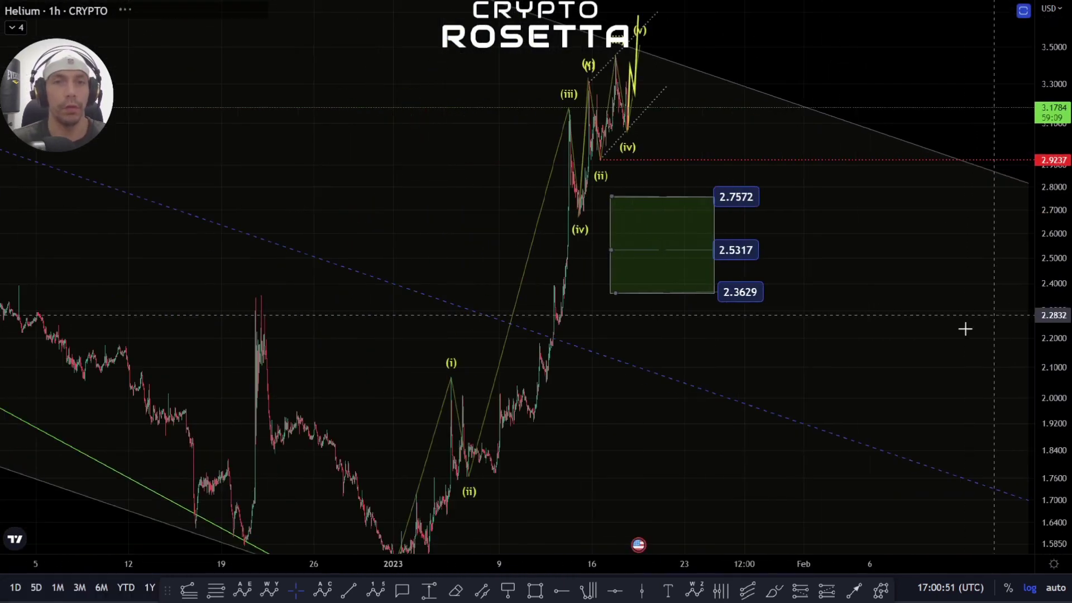
left_click_drag(810, 341, 642, 337)
left_click_drag(1065, 246, 1067, 357)
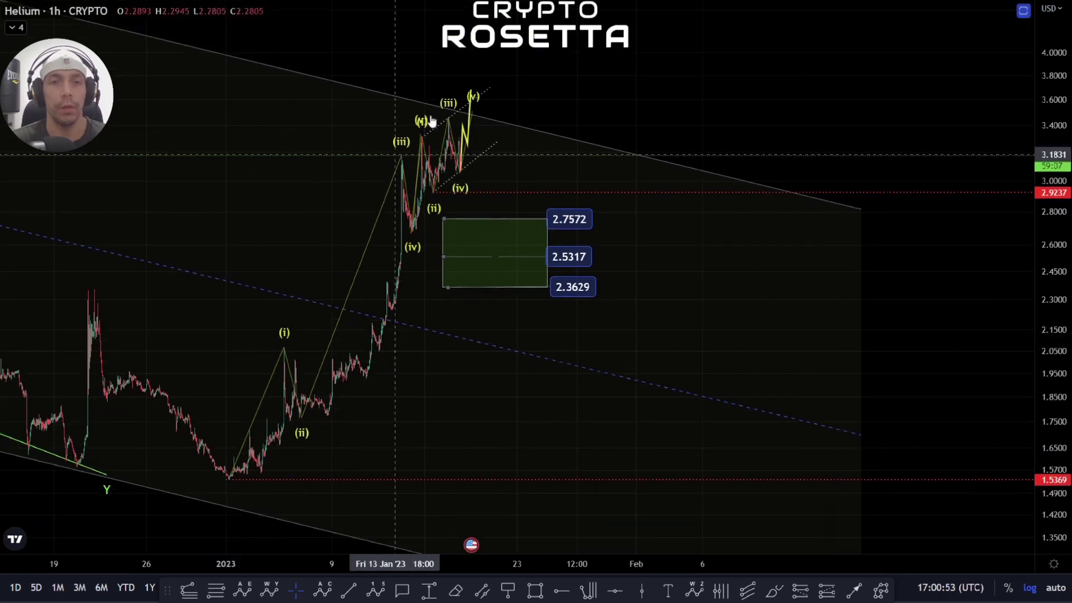
left_click(461, 131)
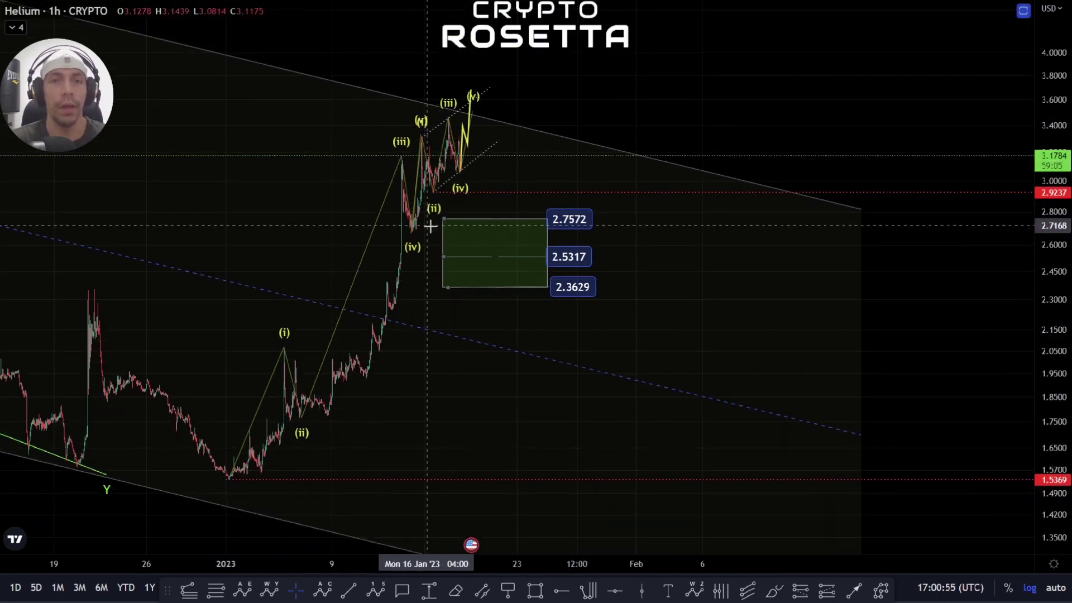
Step: Draw a Fibonacci retracement of the rally from the 1 January low at 1.5389 to 3.4862
left_click_drag(581, 320, 447, 318)
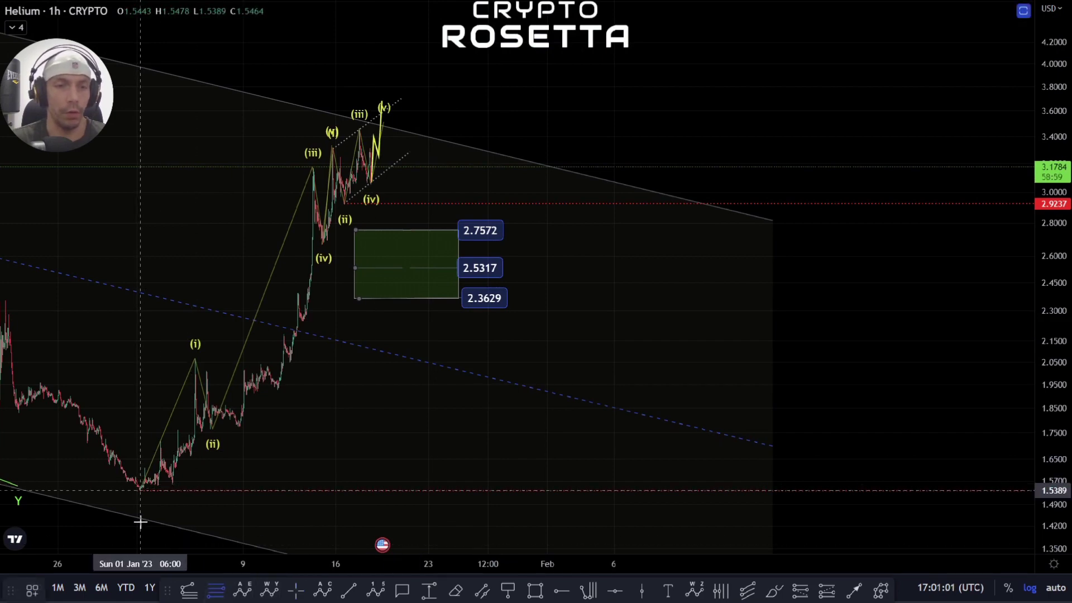
left_click(763, 125)
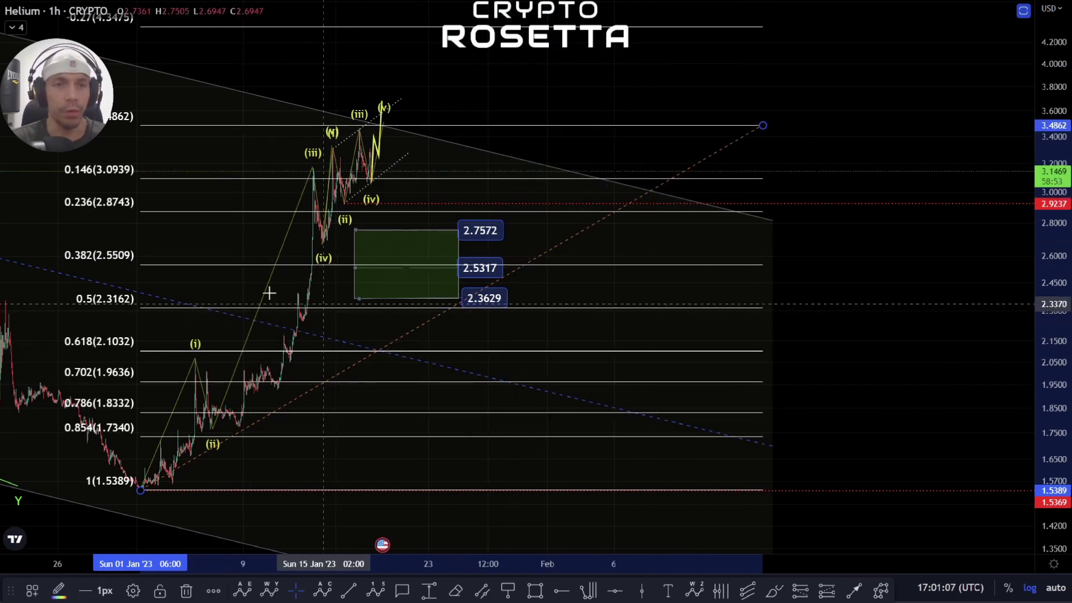
scroll(184, 304, "down", 2)
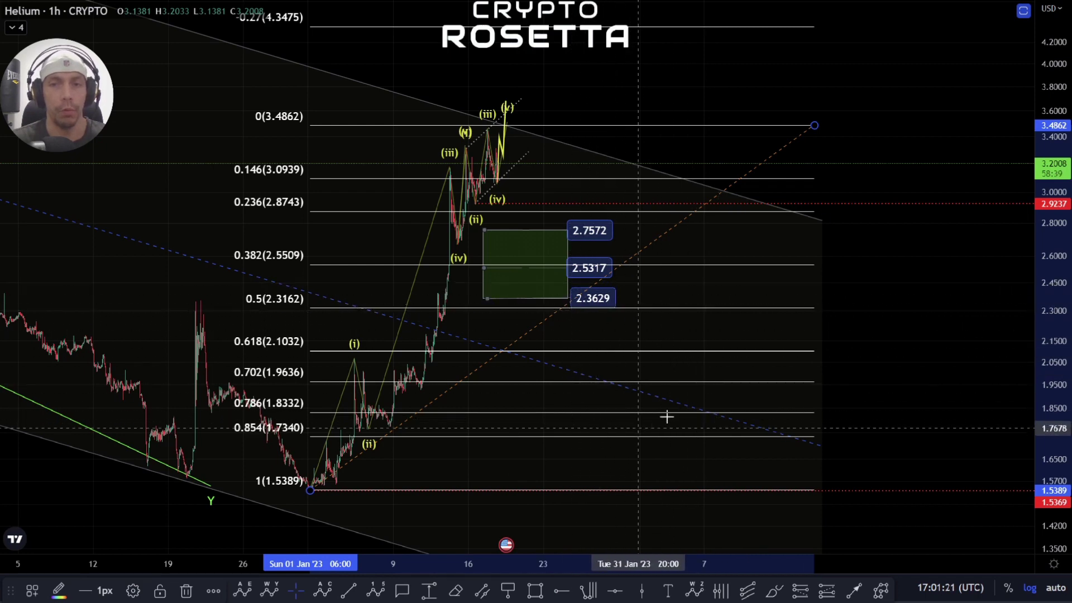
Step: Draw a green rectangle in early February between the 0.5 and 0.786 retracement levels, from about 2.31 down to 1.83
left_click_drag(840, 325, 733, 328)
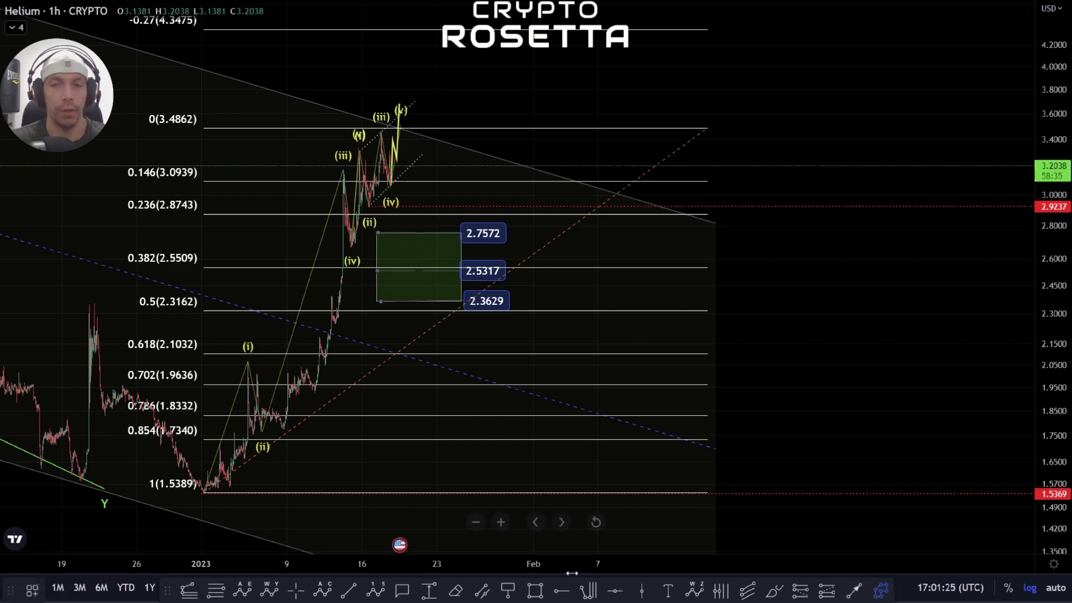
left_click(533, 591)
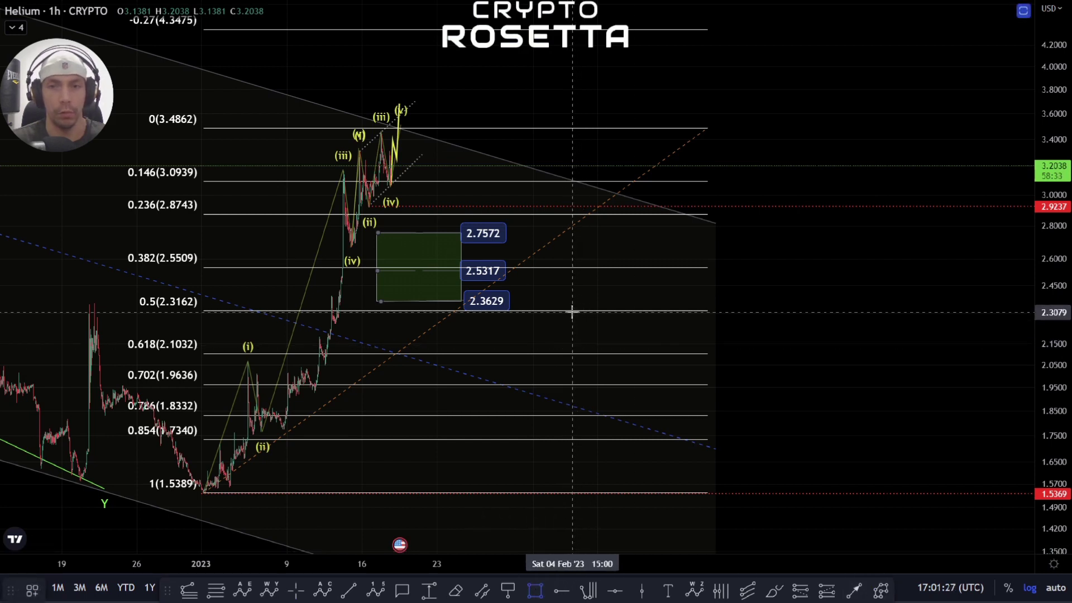
mouse_move(567, 312)
left_mouse_down()
mouse_move(720, 367)
mouse_move(736, 417)
left_mouse_up()
left_click_drag(650, 415, 655, 415)
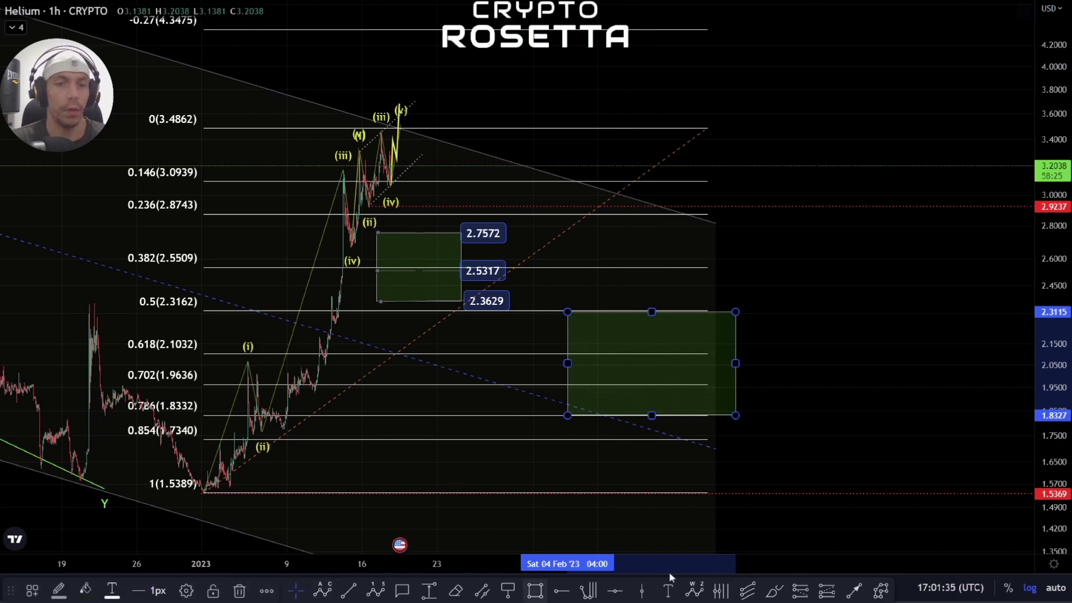
Step: Draw a yellow path from the 1 January low up to about 3.80, down into the February green zone at about 2.10, and up to about 4.5
left_click(881, 590)
left_click(191, 475)
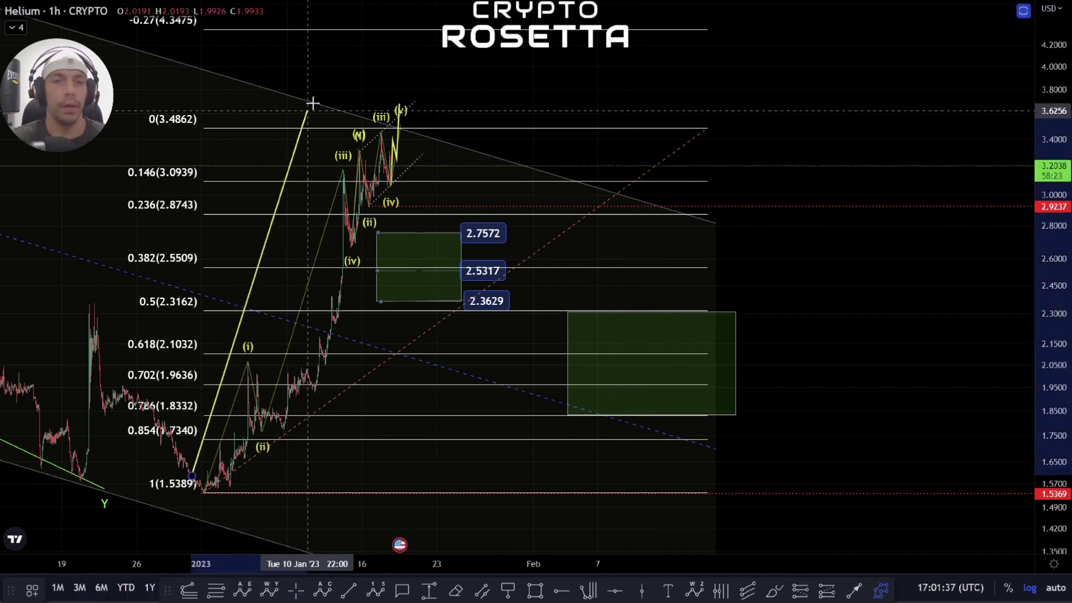
left_click(375, 89)
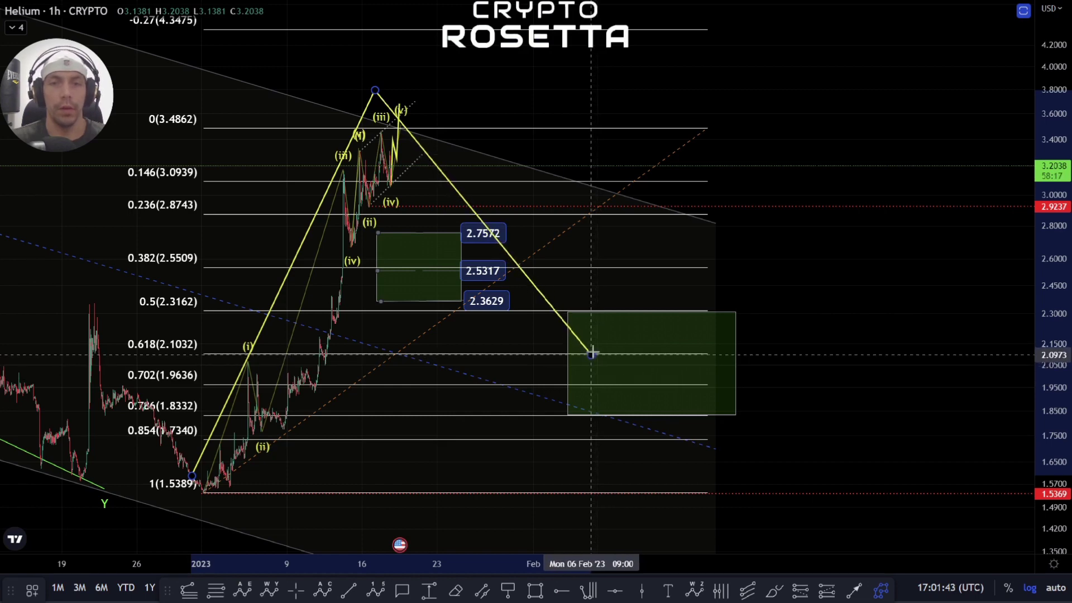
left_click(591, 354)
left_click(701, 12)
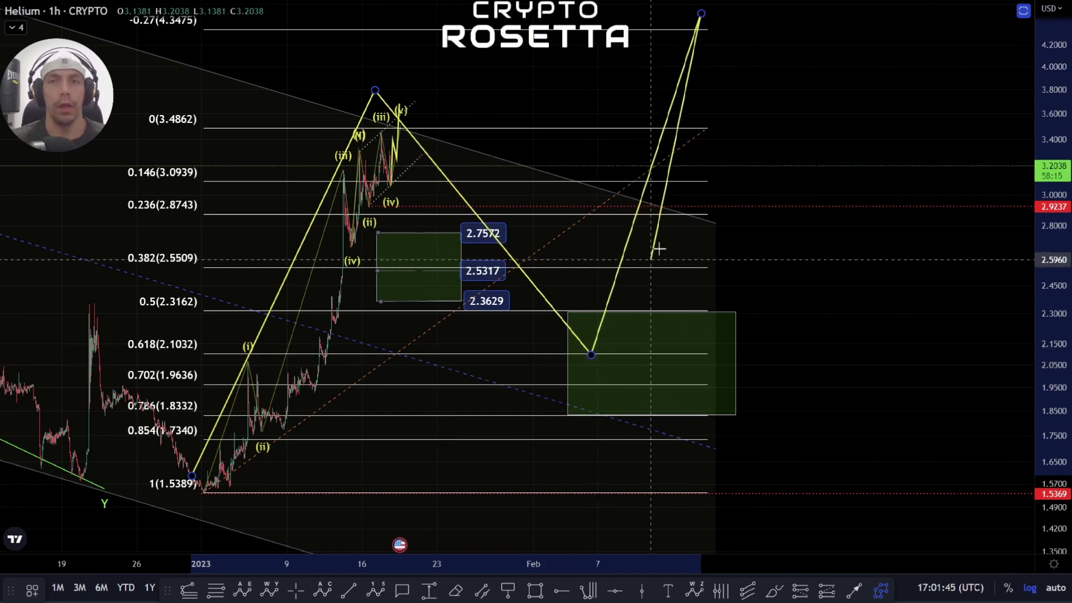
left_click(699, 11)
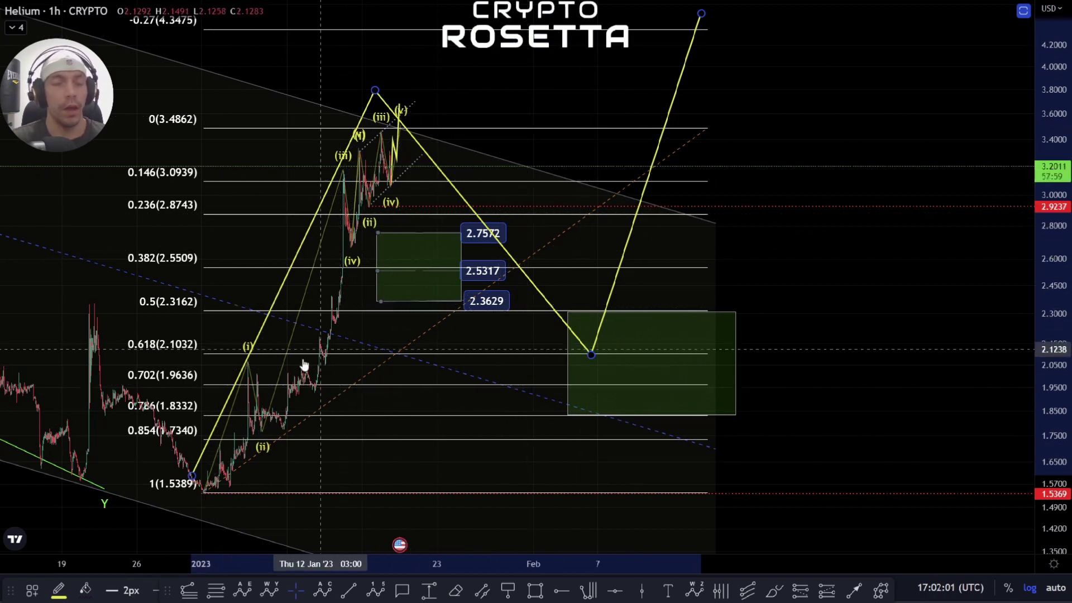
Step: Delete the Fibonacci retracement of the January rally and the large yellow projection path into the February green zone
left_click_drag(749, 248, 726, 301)
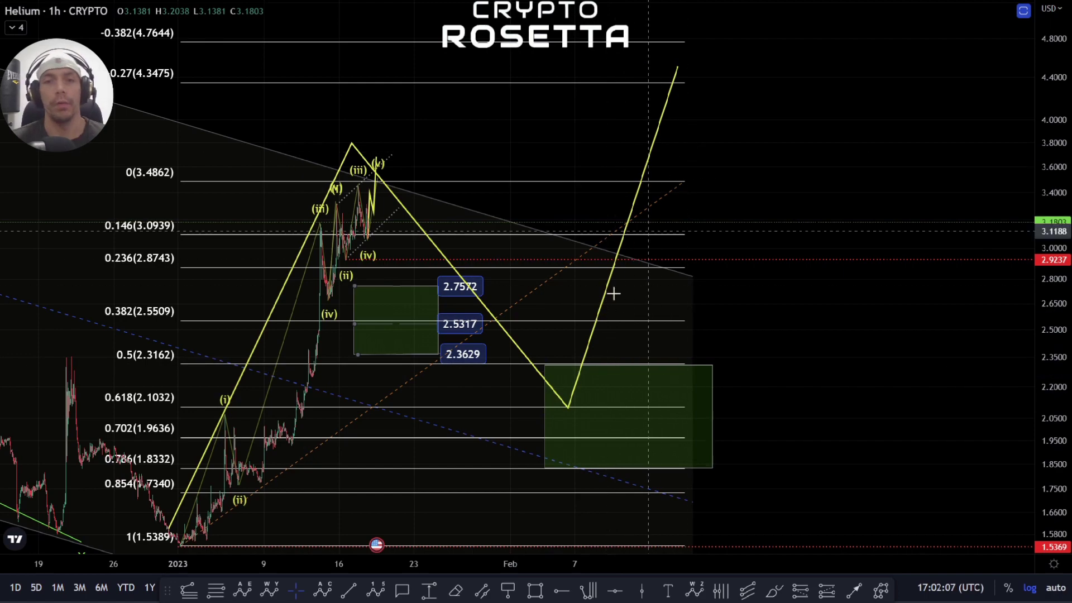
left_click_drag(468, 407, 573, 349)
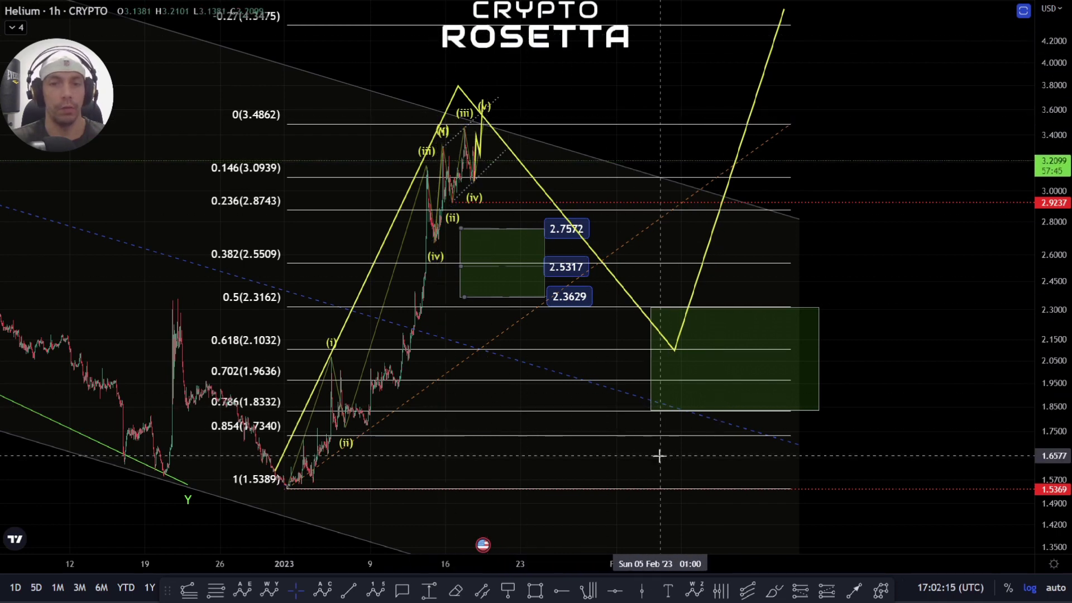
left_click_drag(576, 329, 547, 335)
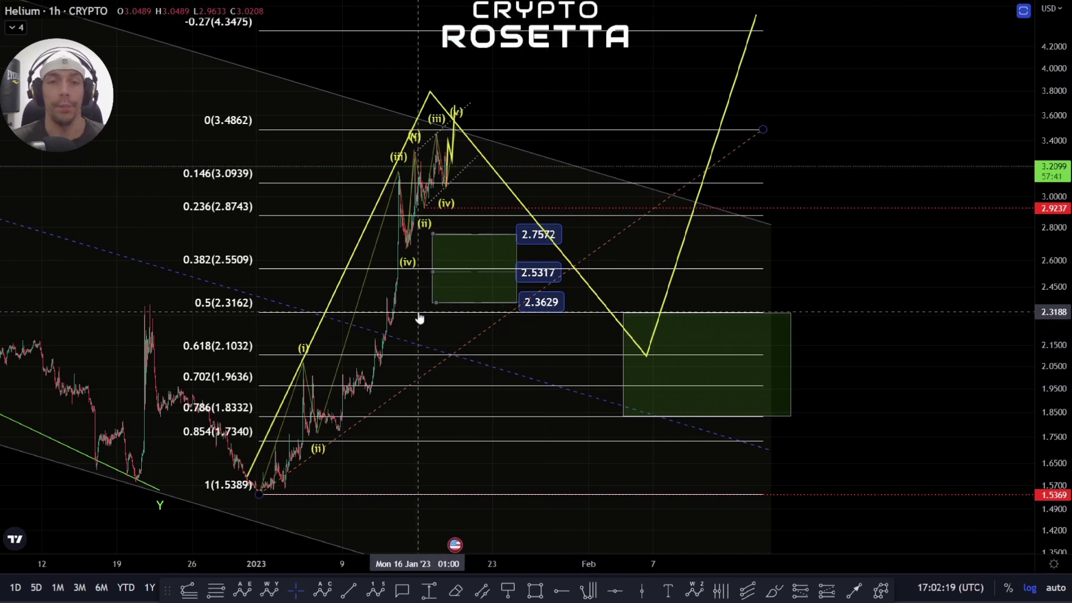
key("Delete")
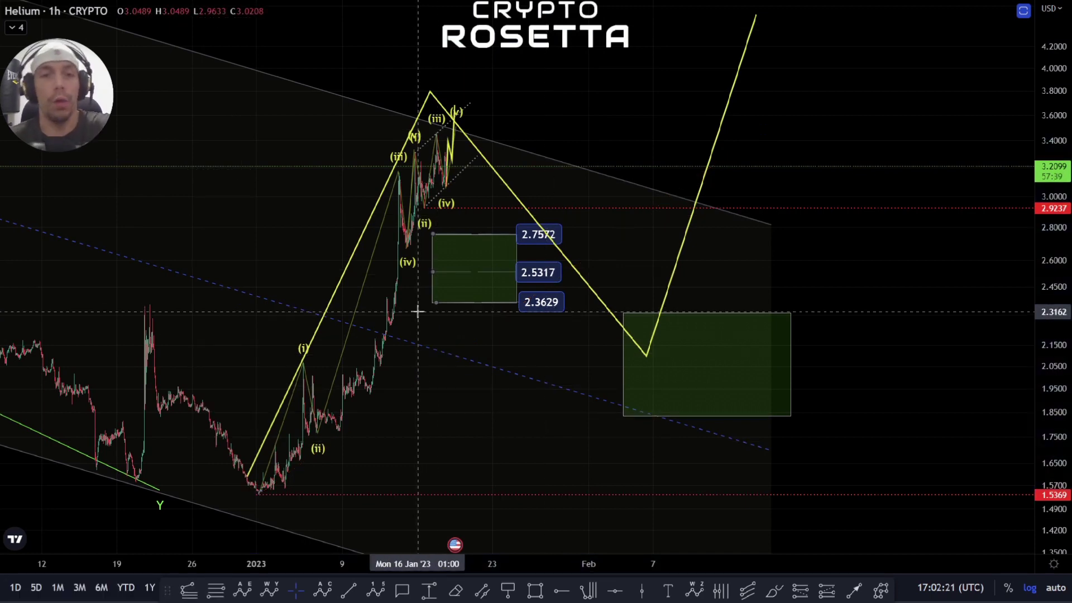
left_click(513, 196)
key("Delete")
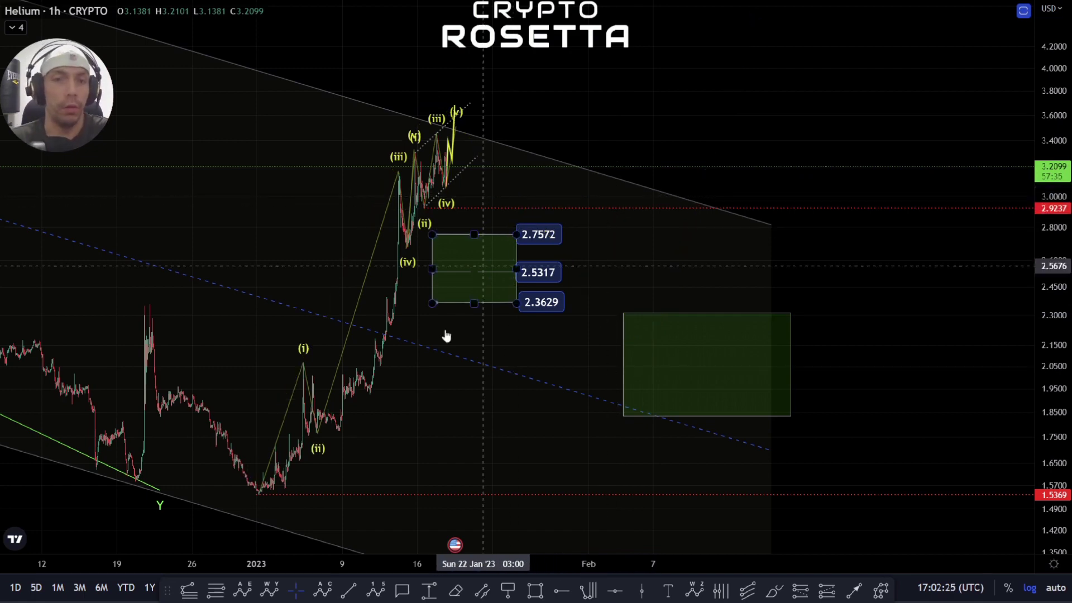
Step: Raise the far end of the lower dotted trend line, which starts at wave (ii), to about 3.35
scroll(249, 493, "up", 5)
left_click_drag(1065, 502, 1065, 418)
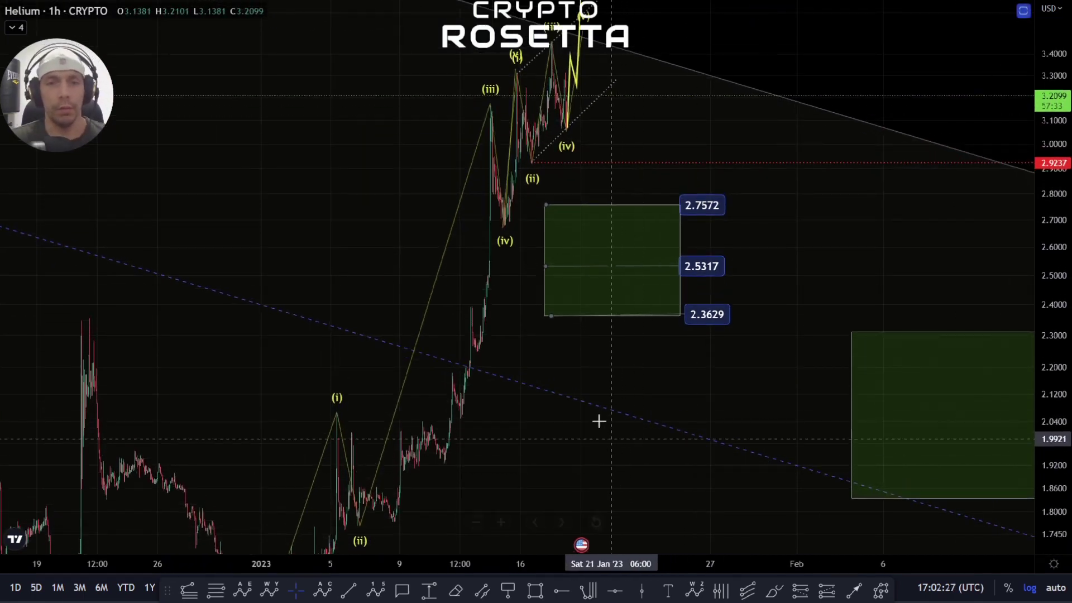
left_click_drag(605, 417, 439, 448)
scroll(386, 302, "up", 5)
scroll(386, 302, "up", 1)
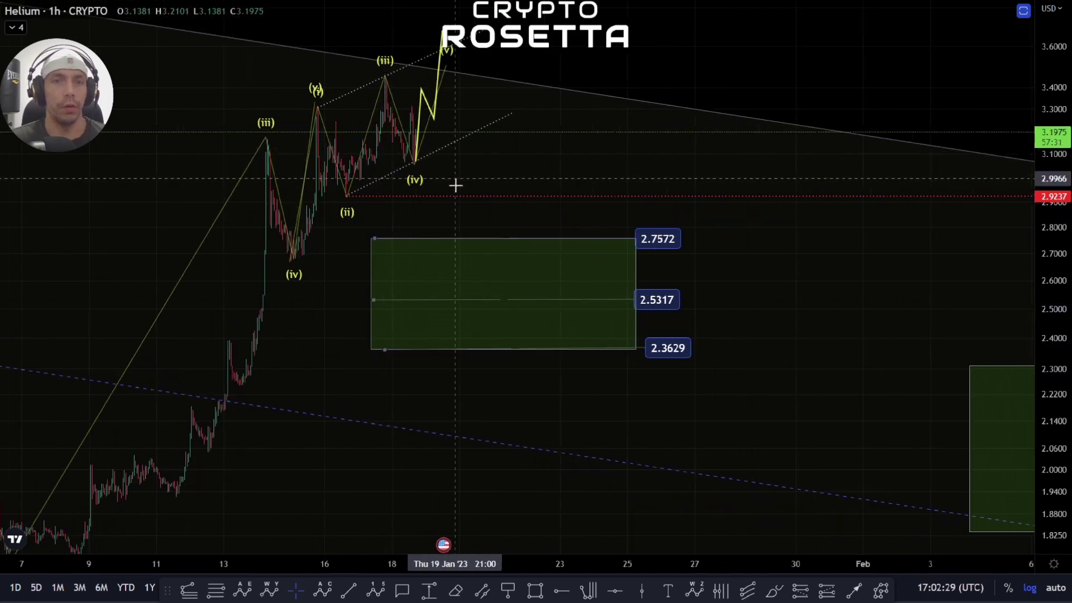
left_click_drag(455, 185, 433, 293)
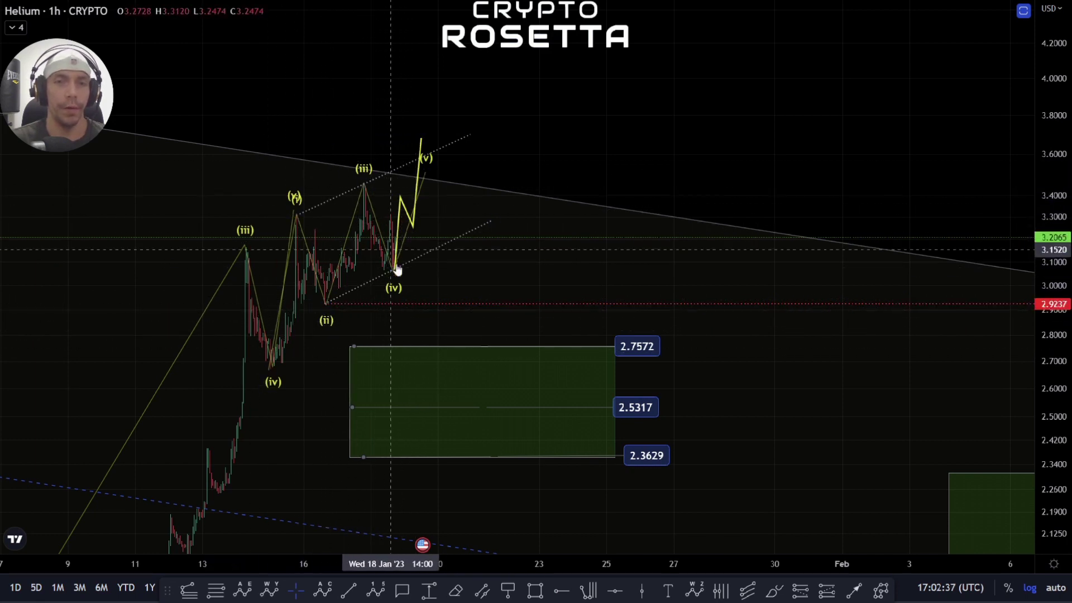
left_click(504, 243)
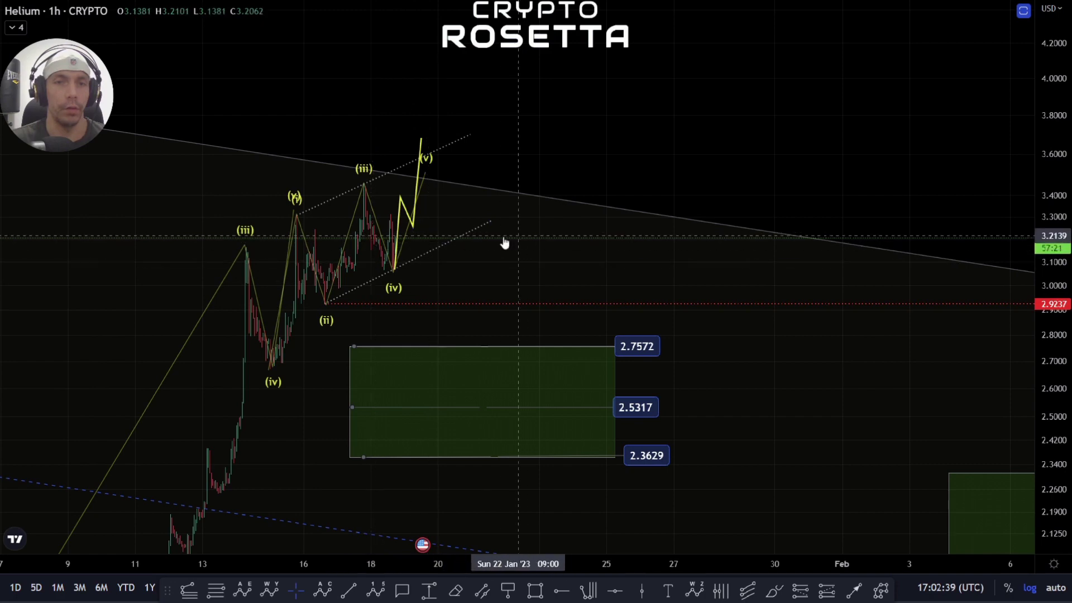
left_click_drag(491, 223, 490, 206)
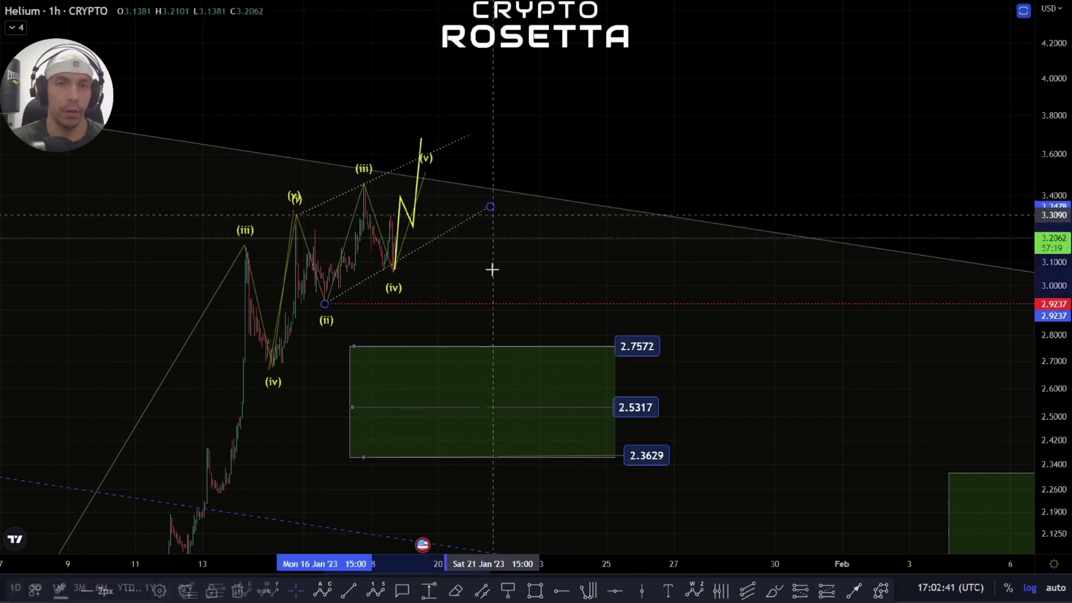
Step: Move the end of the short yellow path to about 3.61 and the wave (v) point to about 3.58 near the upper dotted line
scroll(432, 367, "up", 5)
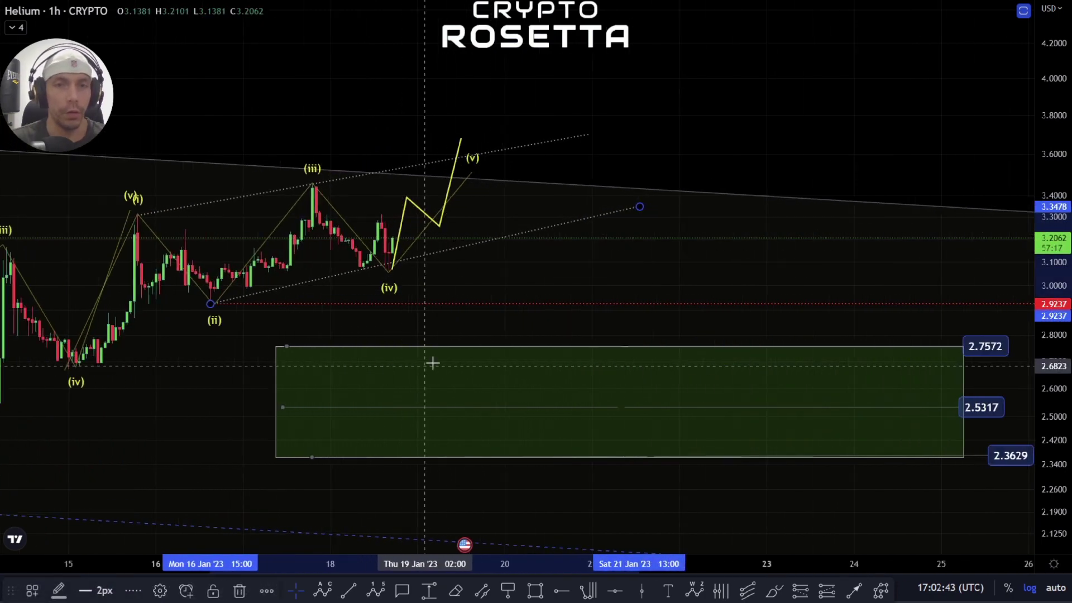
left_click_drag(1069, 278, 1061, 280)
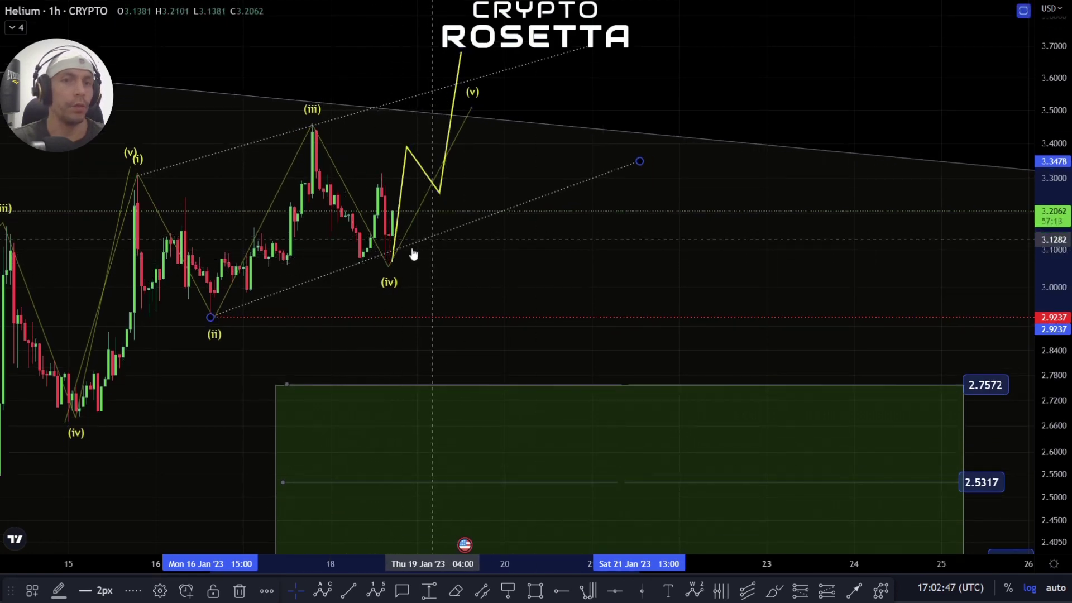
left_click(589, 55)
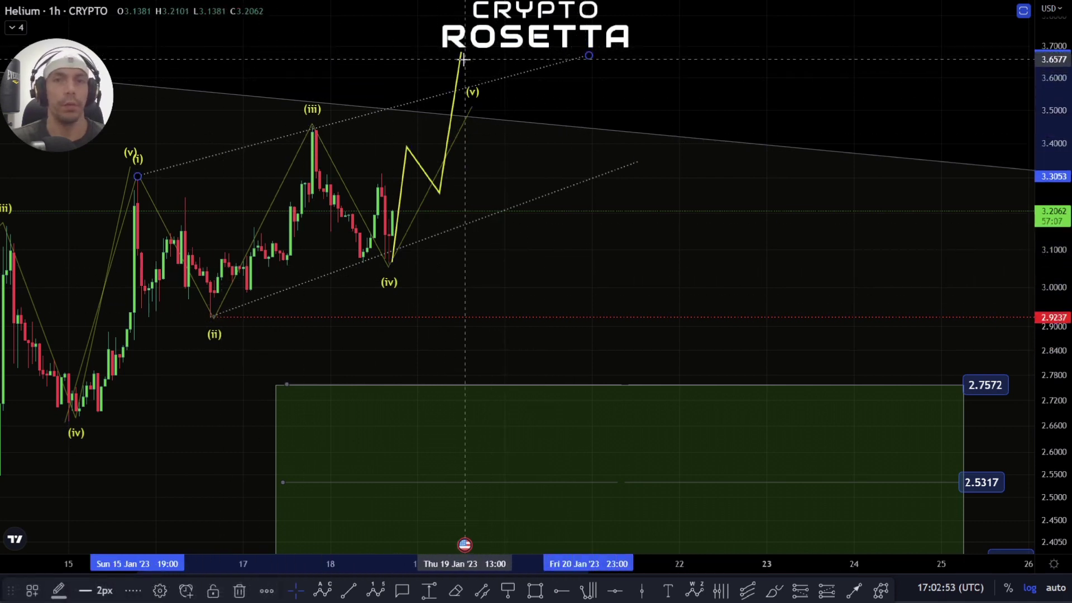
left_click_drag(461, 53, 454, 75)
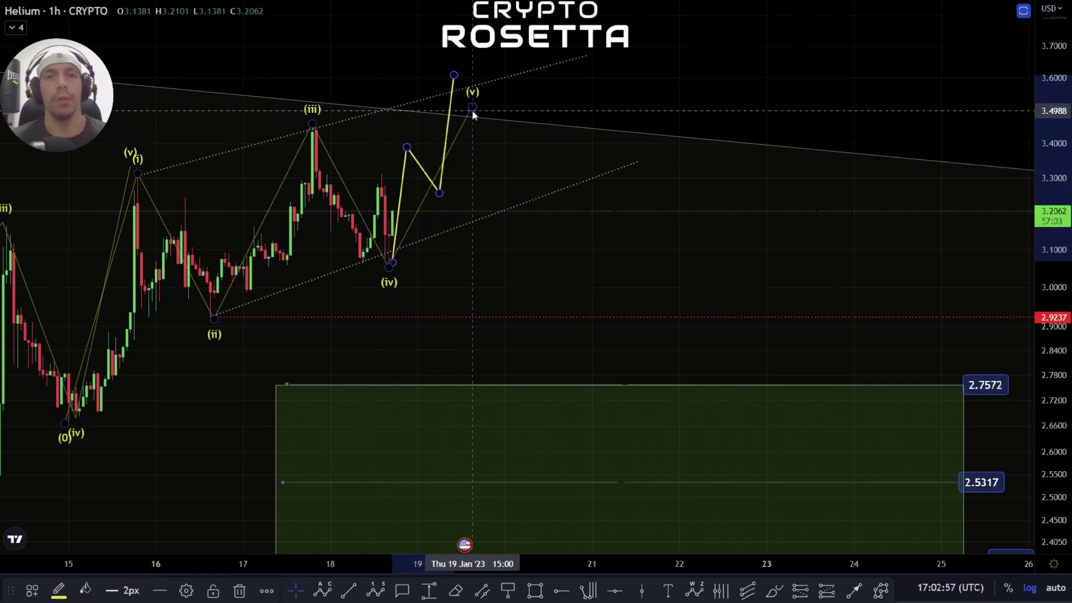
left_click_drag(473, 110, 446, 84)
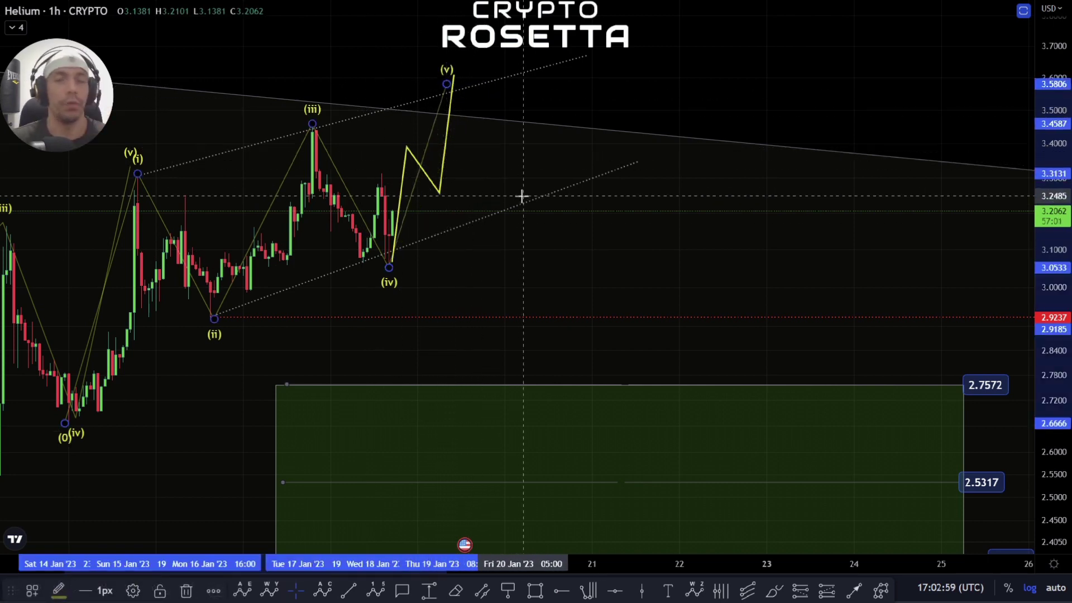
Step: Draw a trend-based Fibonacci extension from the wave (iv) low at 2.6702 to the 3.3053 high and back to the wave (ii) low at 2.9239
mouse_move(600, 264)
left_mouse_down()
mouse_move(768, 290)
mouse_move(744, 266)
left_mouse_up()
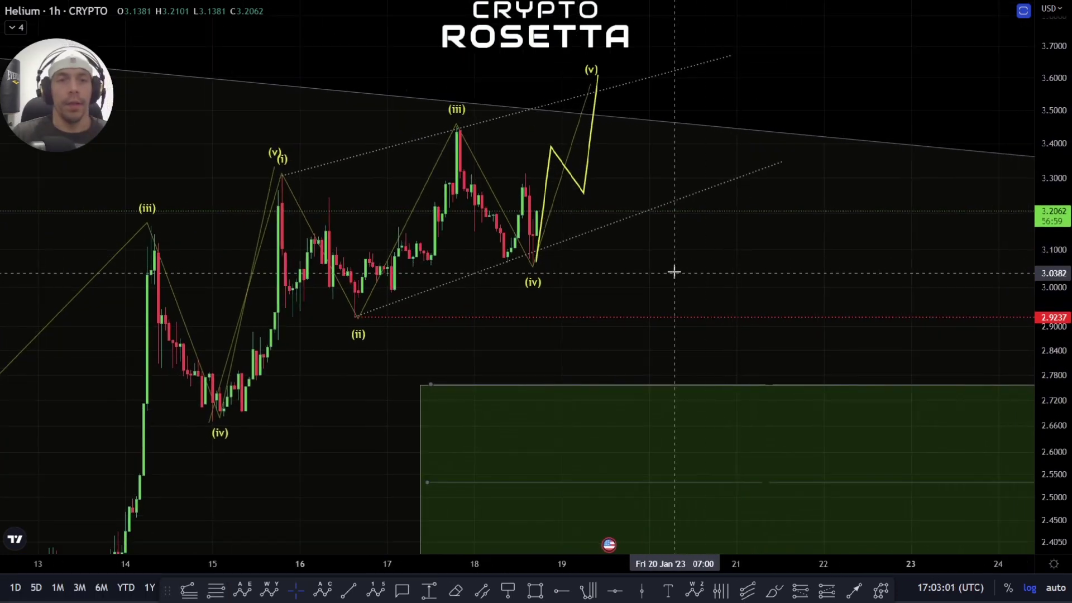
scroll(673, 272, "down", 5)
left_click_drag(1053, 259, 1050, 386)
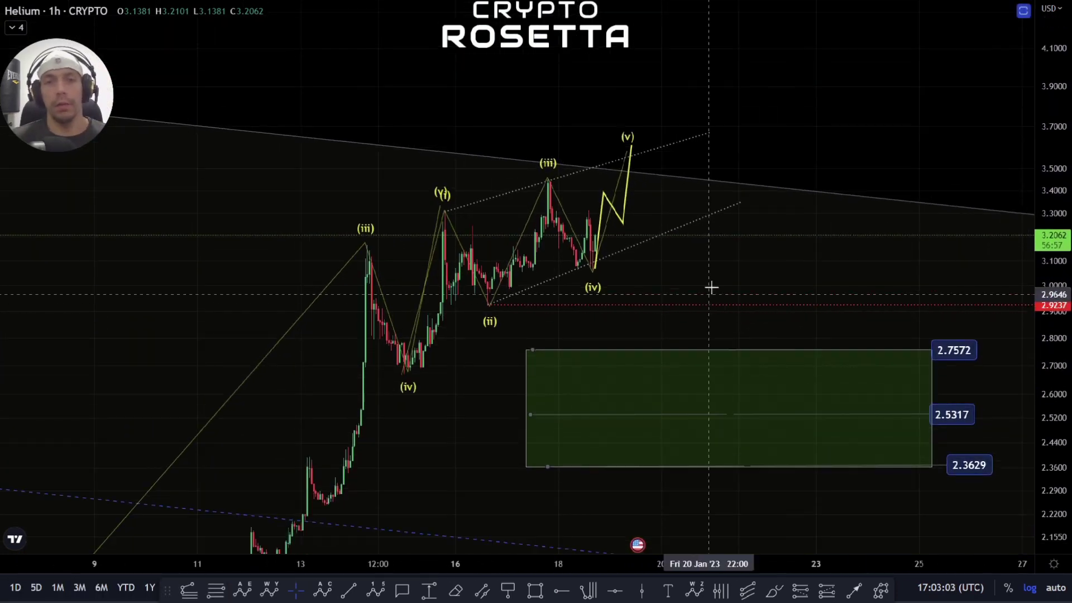
left_click_drag(702, 278, 584, 329)
left_click(188, 590)
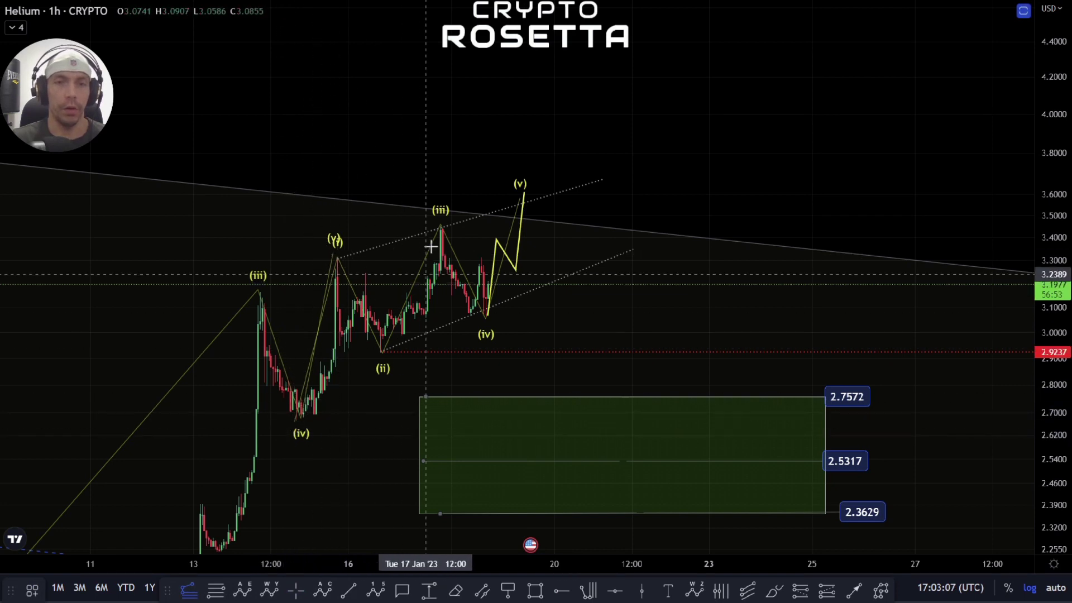
left_click(297, 421)
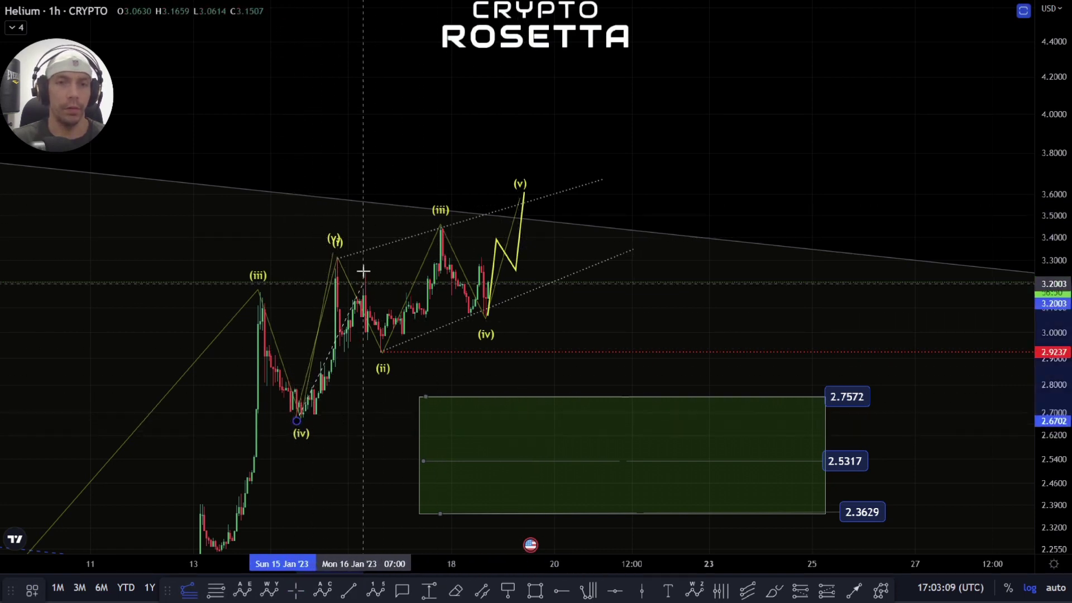
left_click(337, 252)
left_click(381, 351)
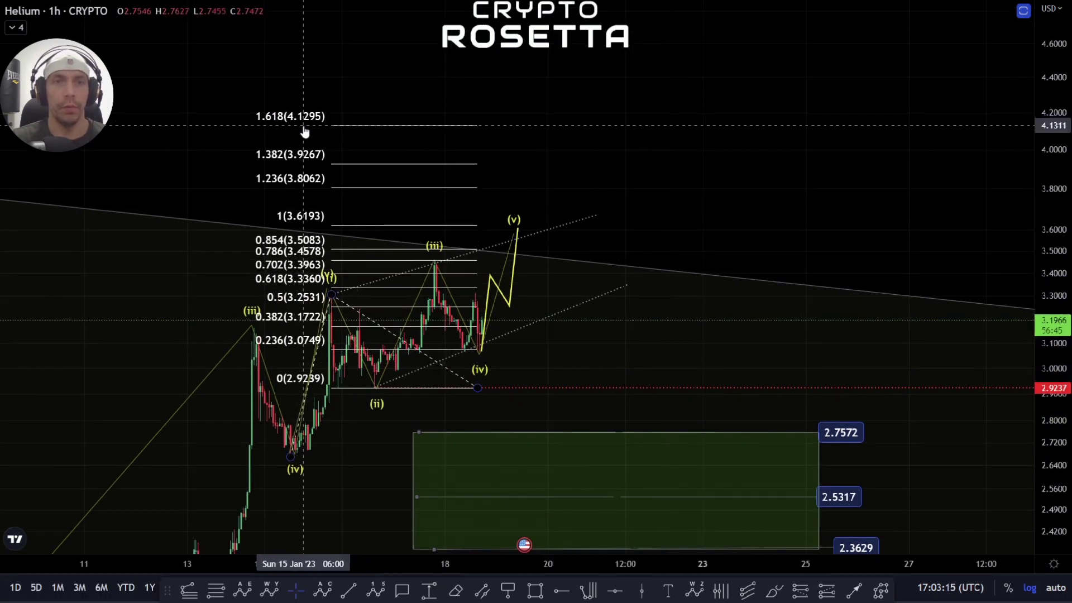
key("Escape")
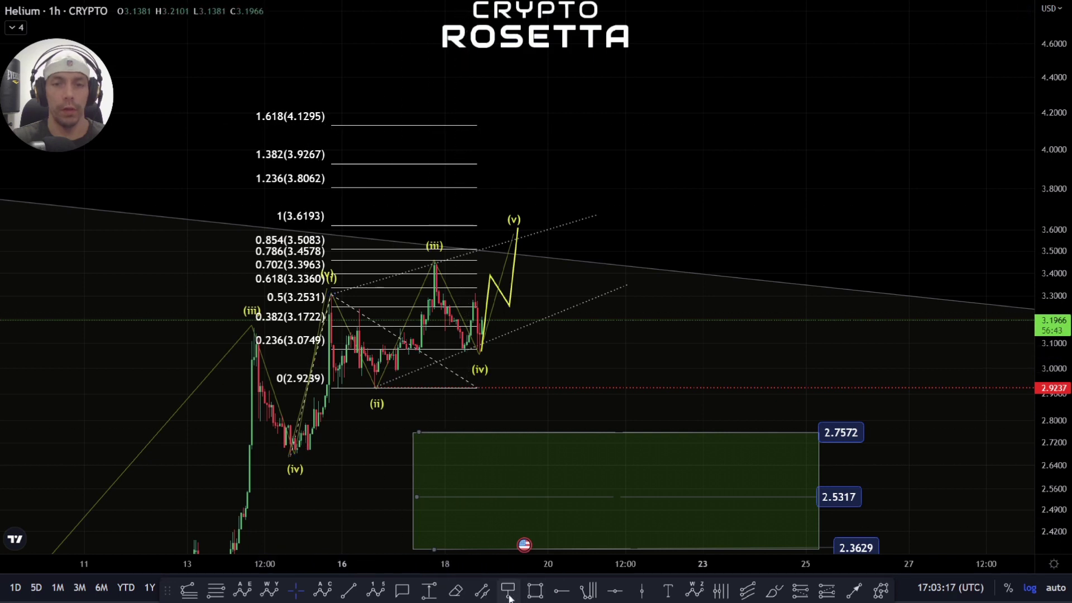
Step: Draw an alternative five-wave impulse from about 2.66 with (i) near 3.35, (ii) near 2.94, (iii) near 4.16, (iv) near 3.63 and (v) near 4.46
left_click(383, 590)
left_click(297, 459)
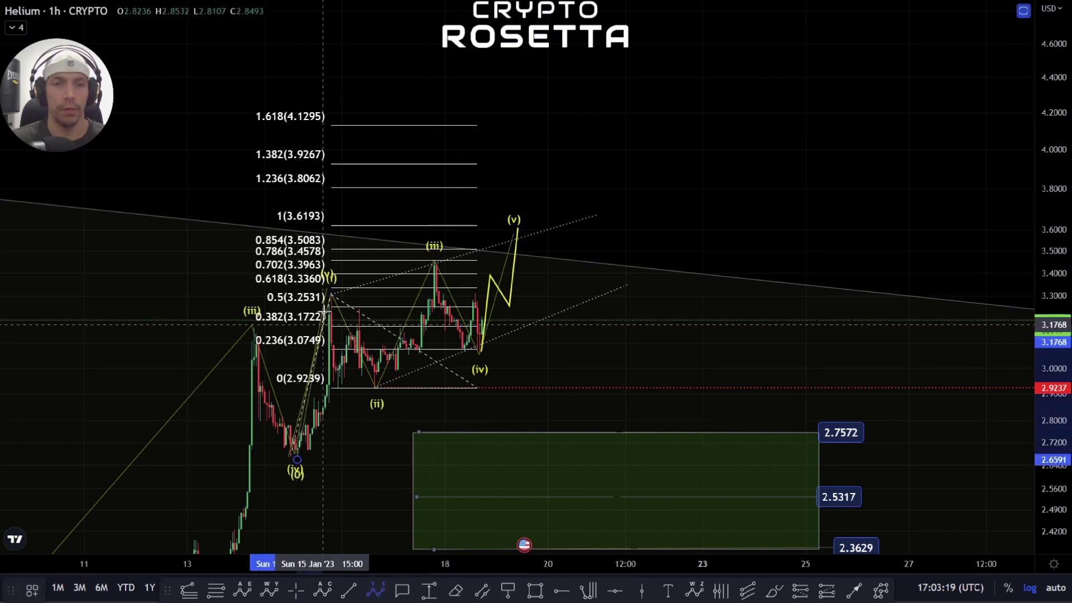
left_click(342, 285)
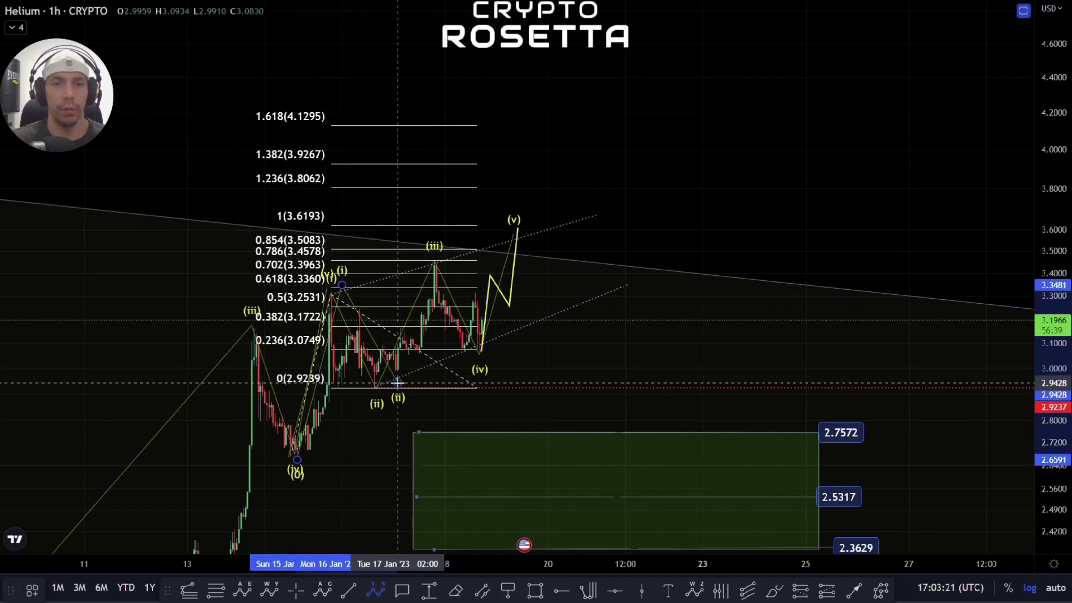
left_click(397, 383)
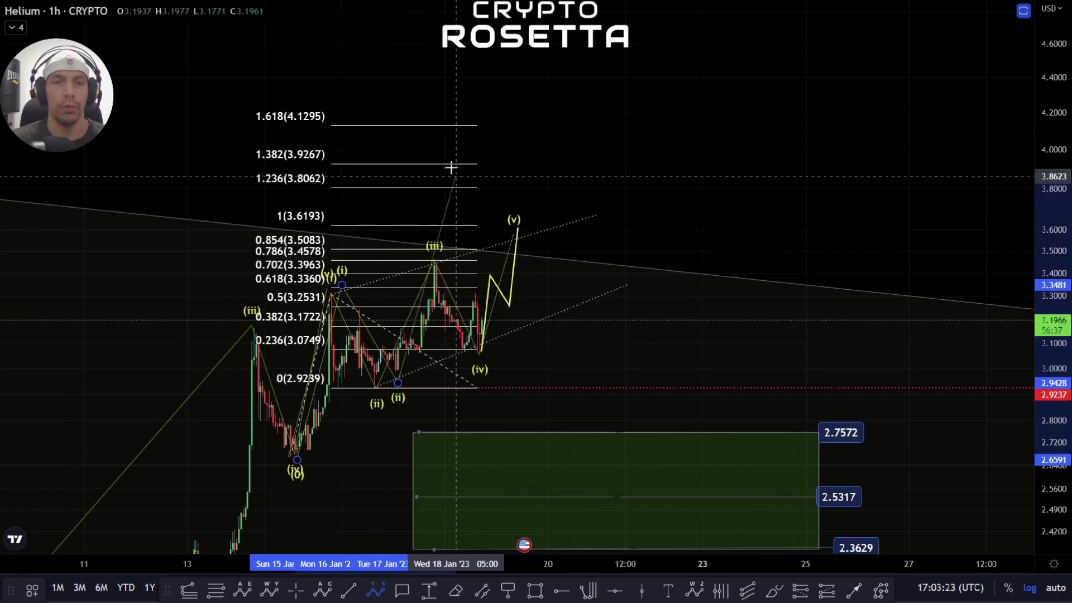
left_click(451, 120)
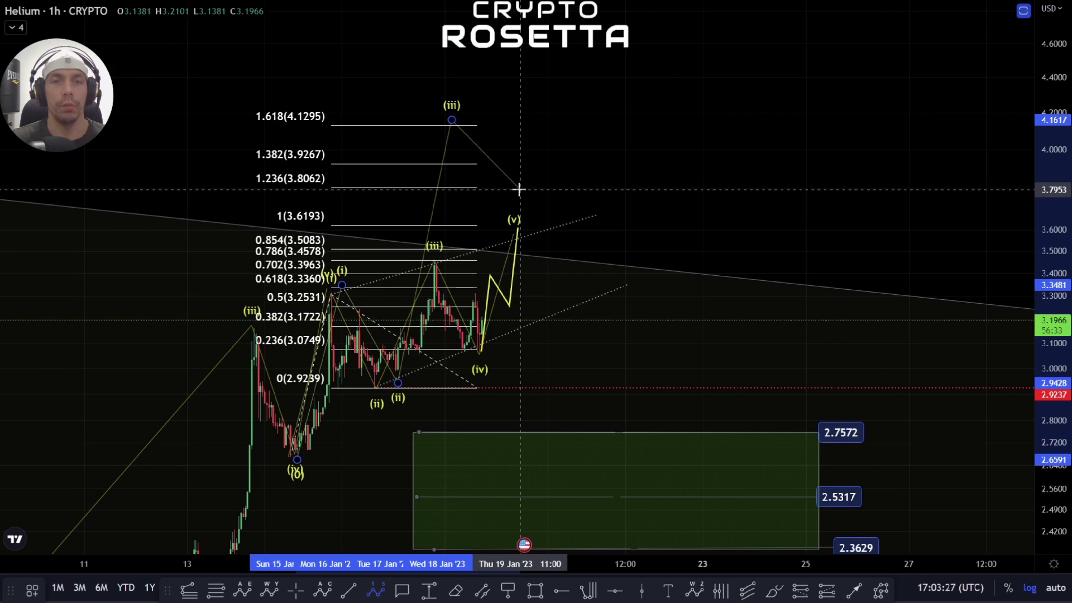
left_click(530, 223)
left_click(574, 68)
Step: Delete the trend-based Fibonacci extension beside the alternative impulse count
left_click_drag(649, 144, 620, 241)
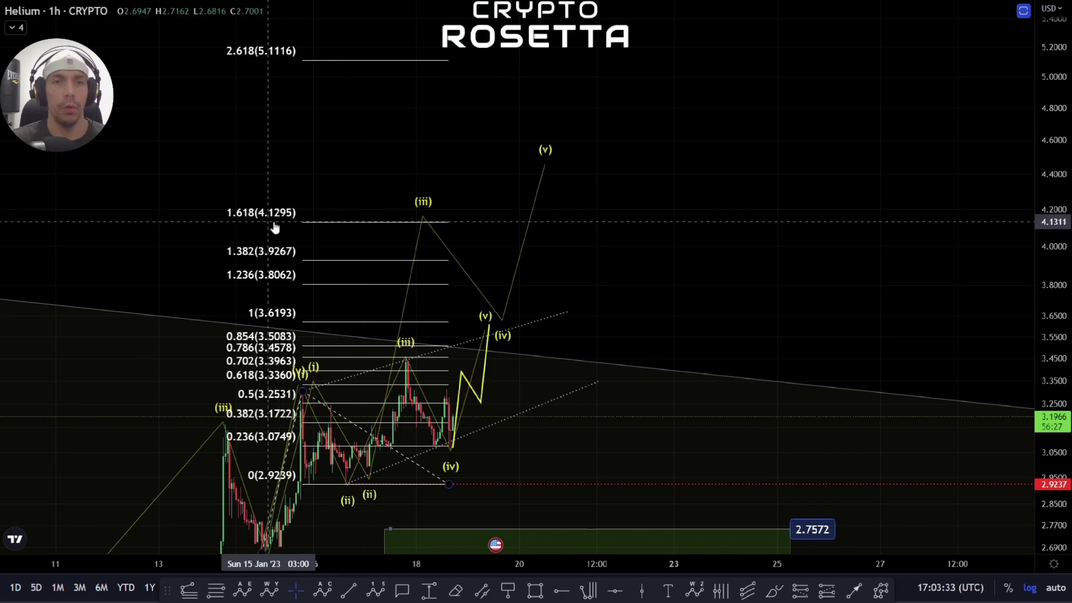
left_click_drag(567, 287, 642, 83)
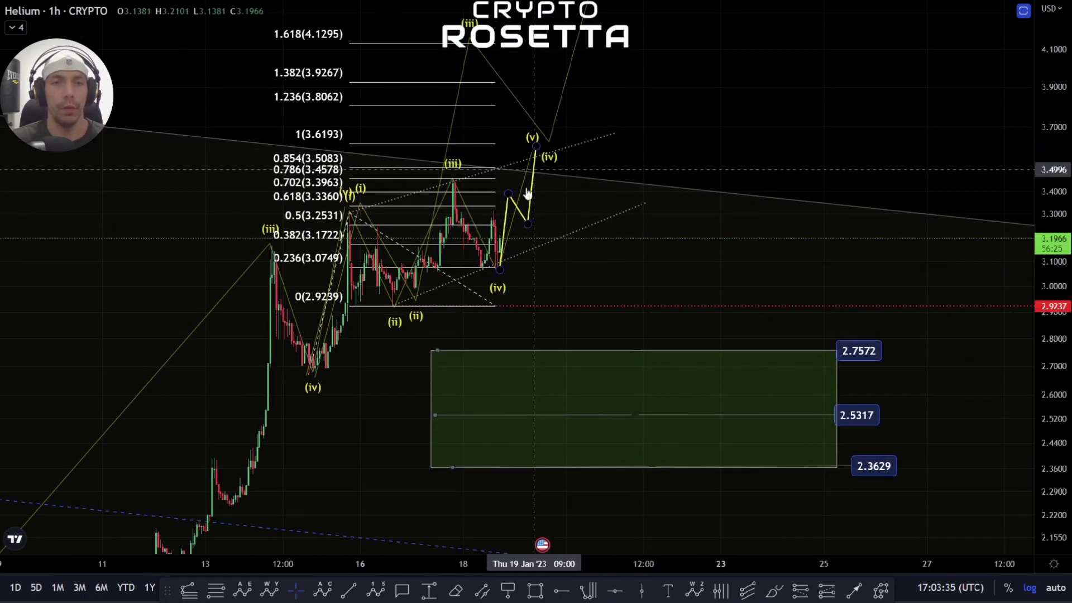
scroll(417, 351, "down", 2)
left_click_drag(537, 397, 500, 391)
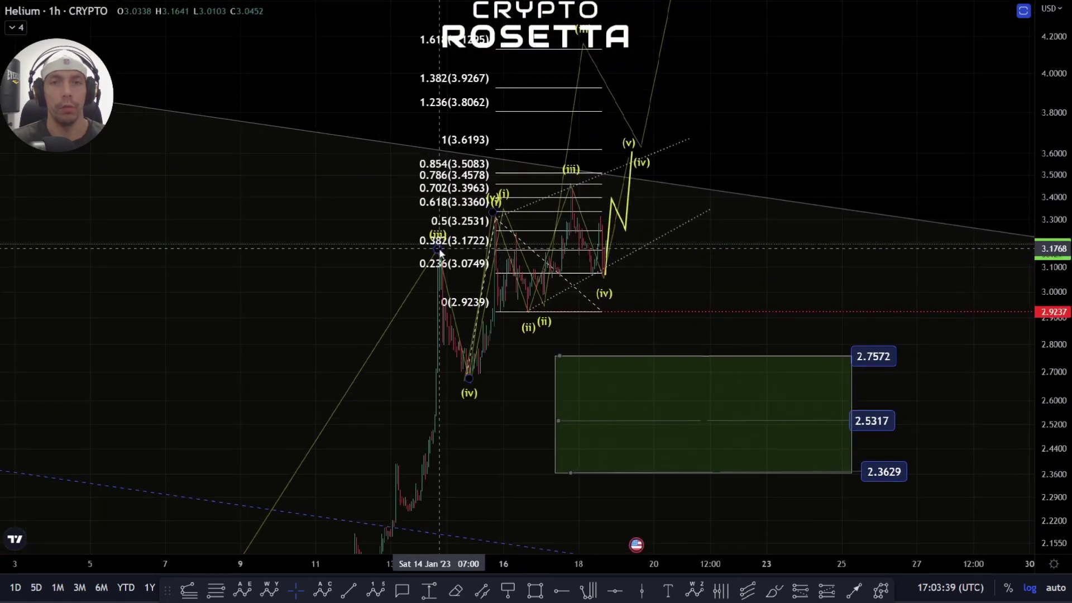
left_click_drag(495, 352, 437, 400)
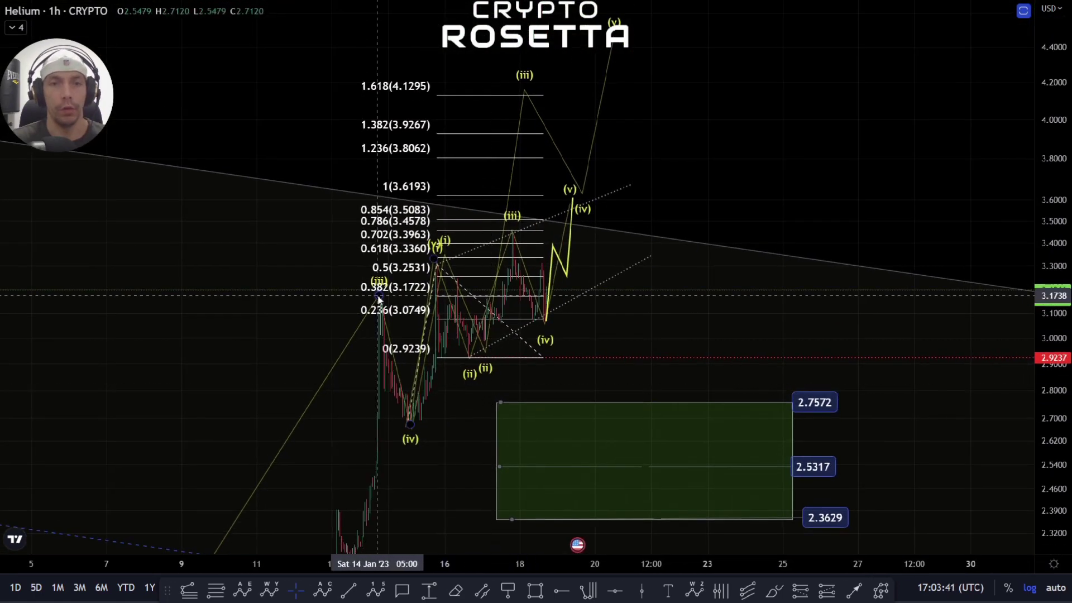
left_click_drag(630, 296, 586, 341)
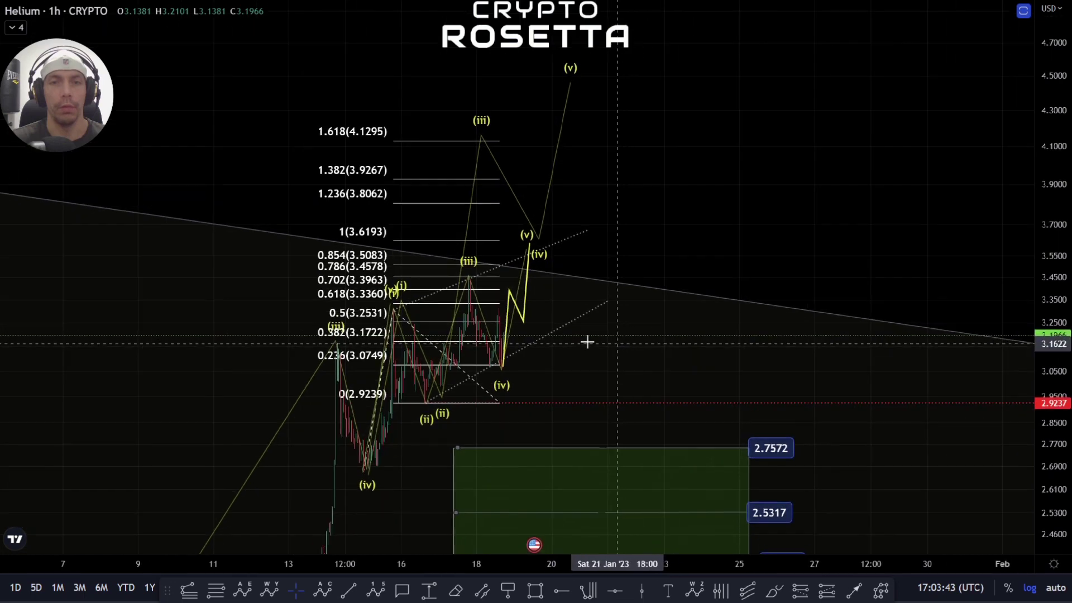
key("Delete")
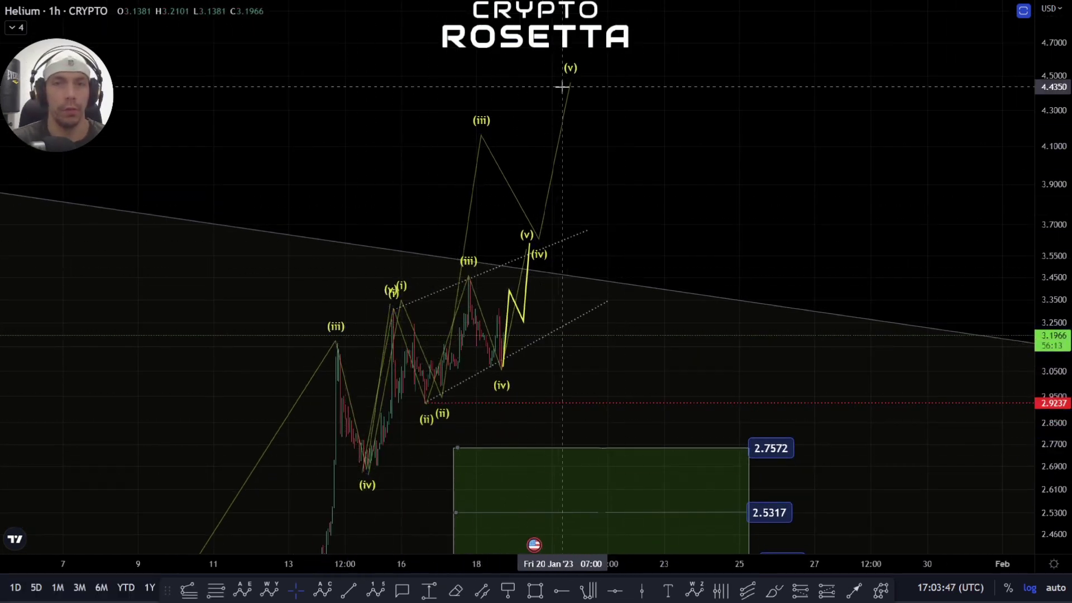
Step: Delete the alternative five-wave impulse projected toward about 4.46
left_click_drag(676, 171, 642, 106)
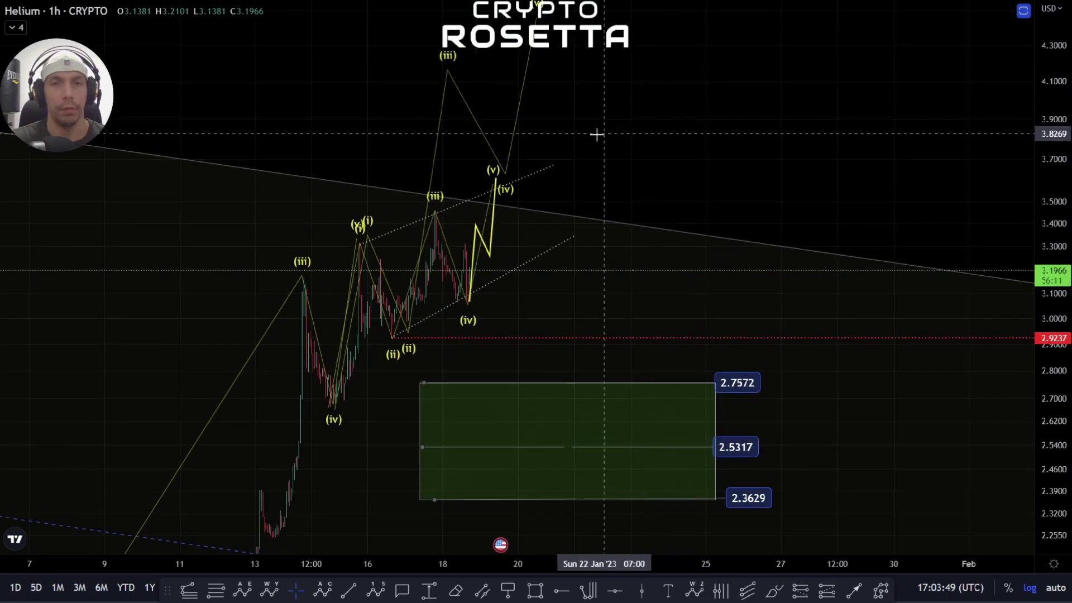
left_click(481, 134)
key("Delete")
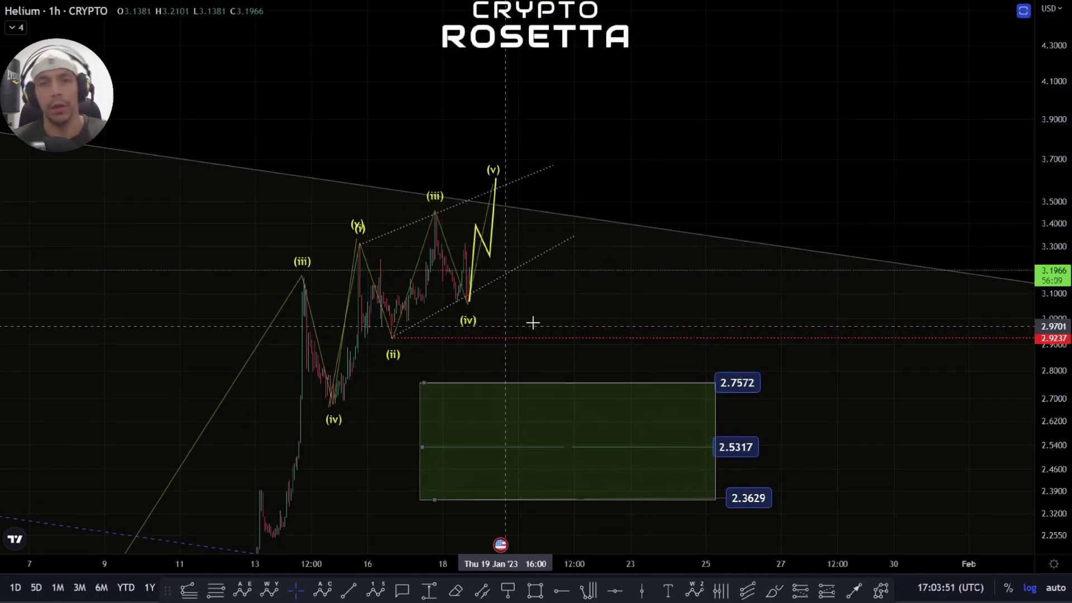
Step: Hide the wxy and normal 5 wave drawing groups and show the extension group through the object tree
scroll(532, 323, "down", 5)
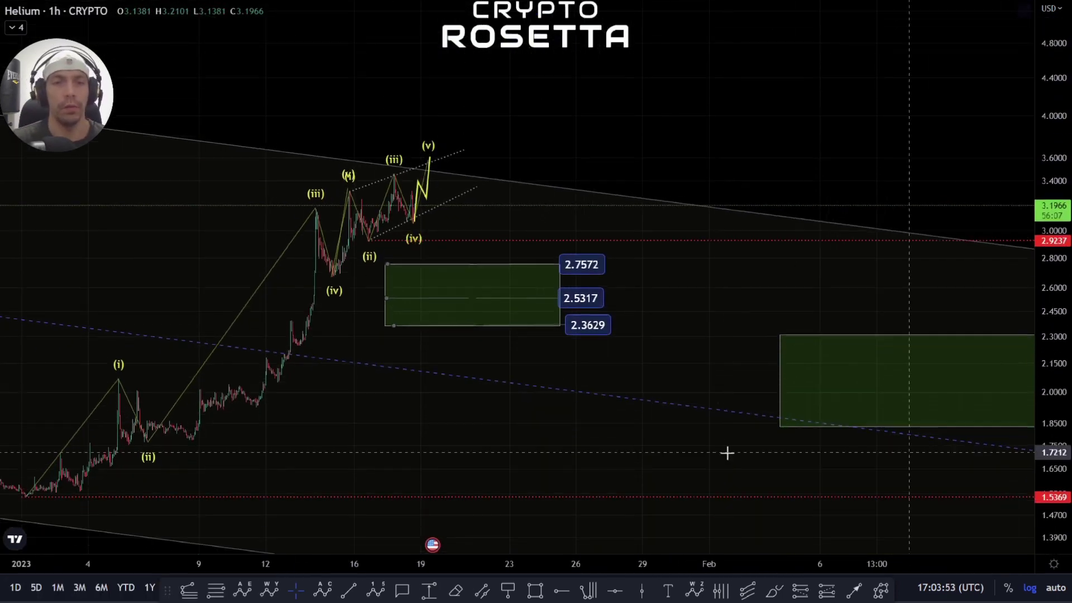
scroll(727, 453, "down", 2)
right_click(357, 437)
left_click(474, 457)
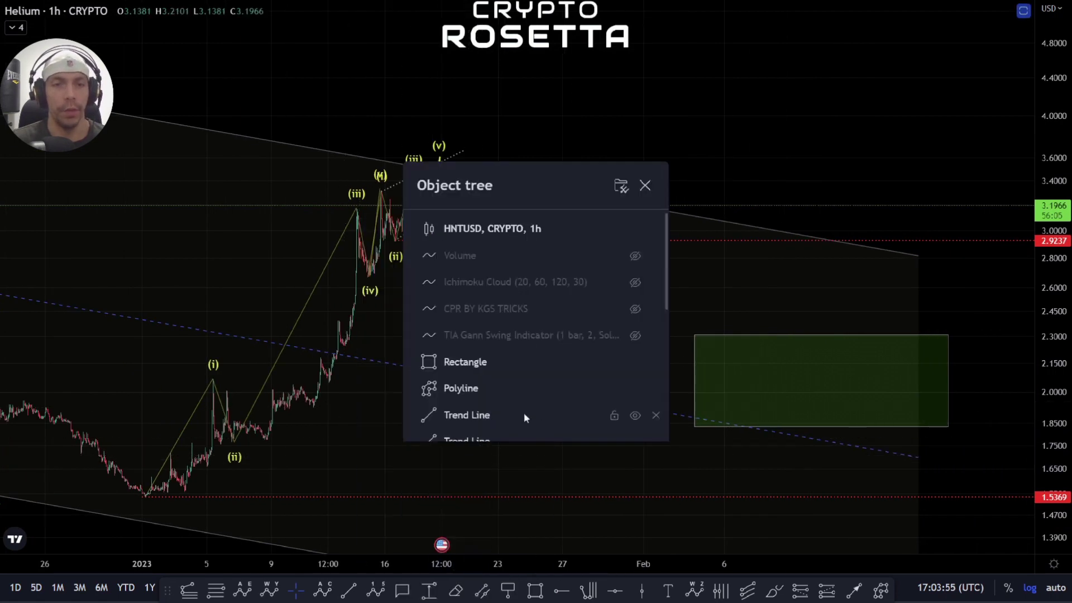
scroll(527, 385, "down", 3)
scroll(536, 374, "down", 2)
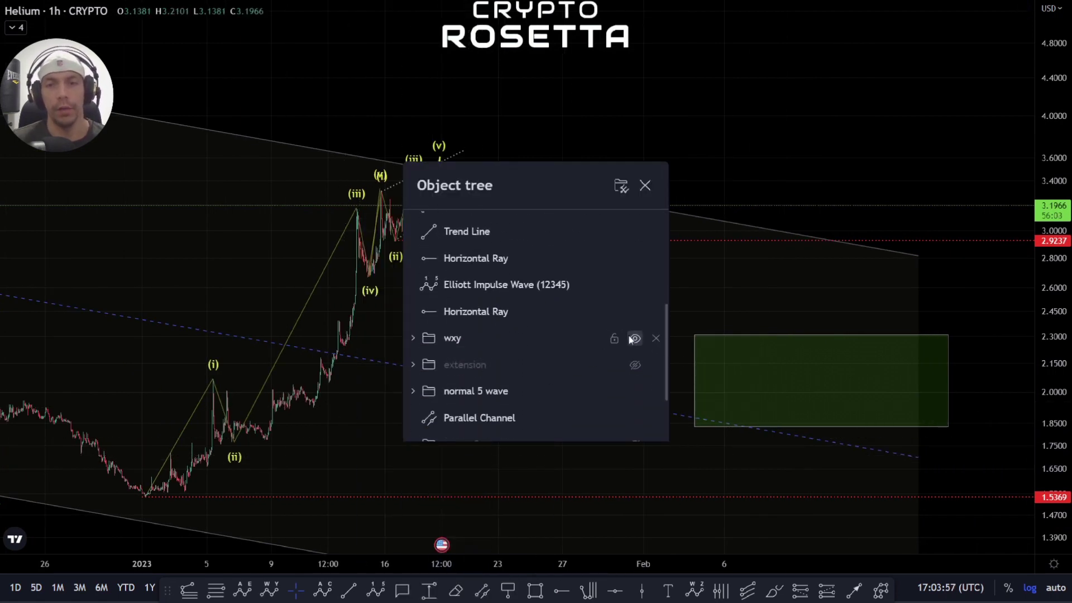
scroll(631, 380, "down", 2)
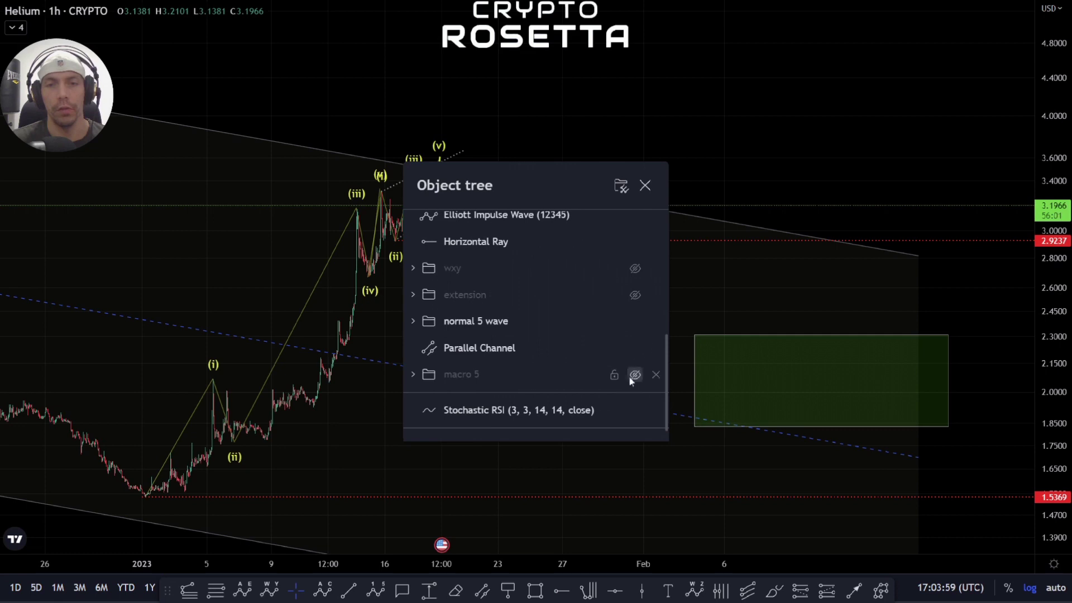
left_click(635, 322)
scroll(635, 372, "up", 2)
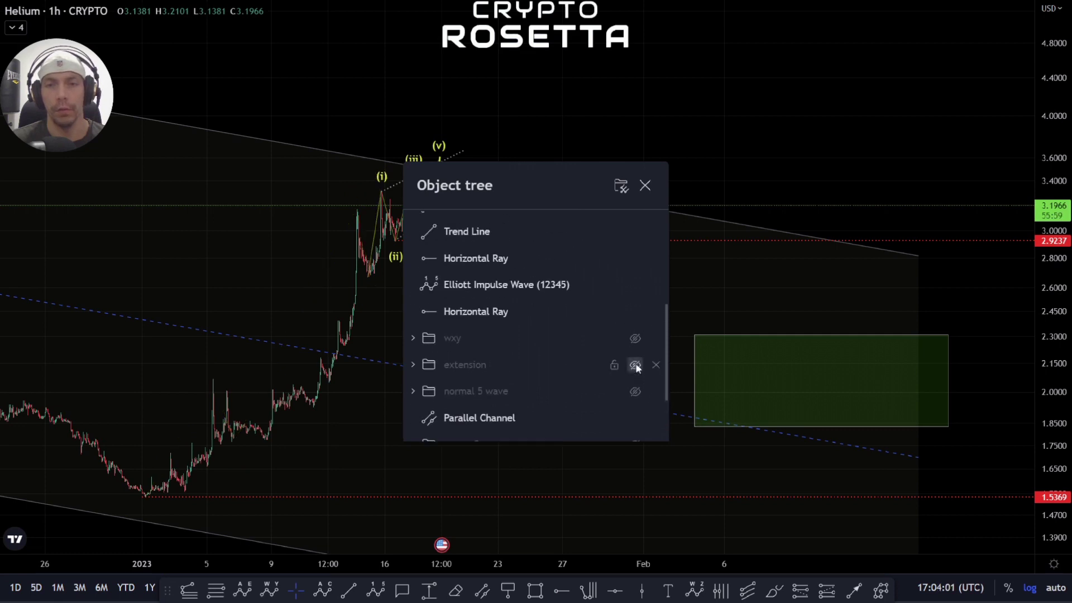
left_click(635, 364)
key("Escape")
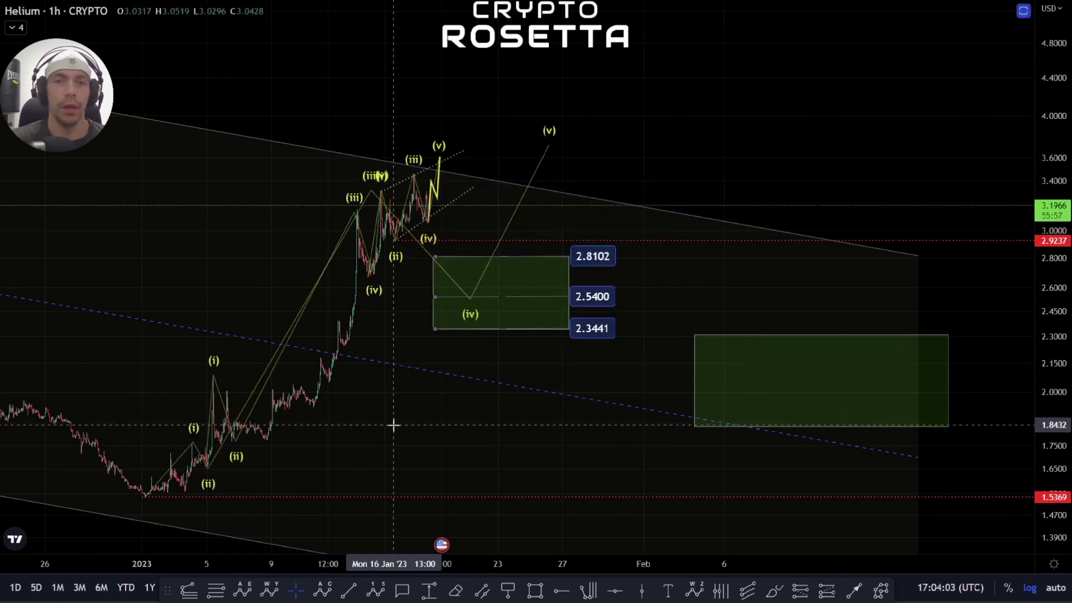
Step: Move the extension count's wave (iii) point to about 3.64 on 17 January and wave (iv) to about 2.54 on 24 January
scroll(393, 425, "up", 3)
left_click_drag(1052, 450, 1052, 367)
left_click_drag(330, 464, 399, 343)
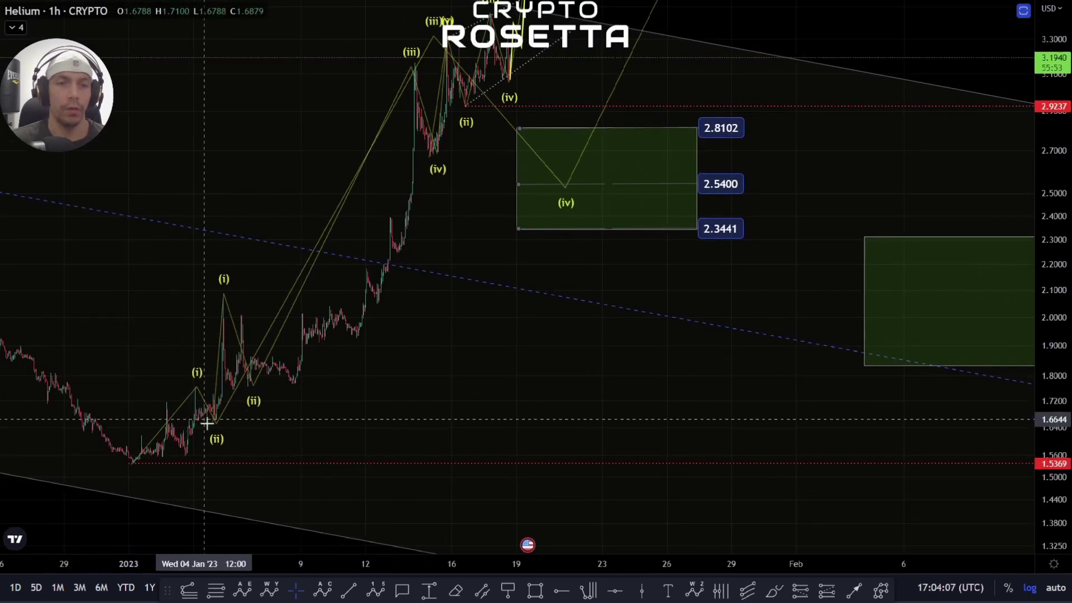
left_click_drag(323, 384, 310, 488)
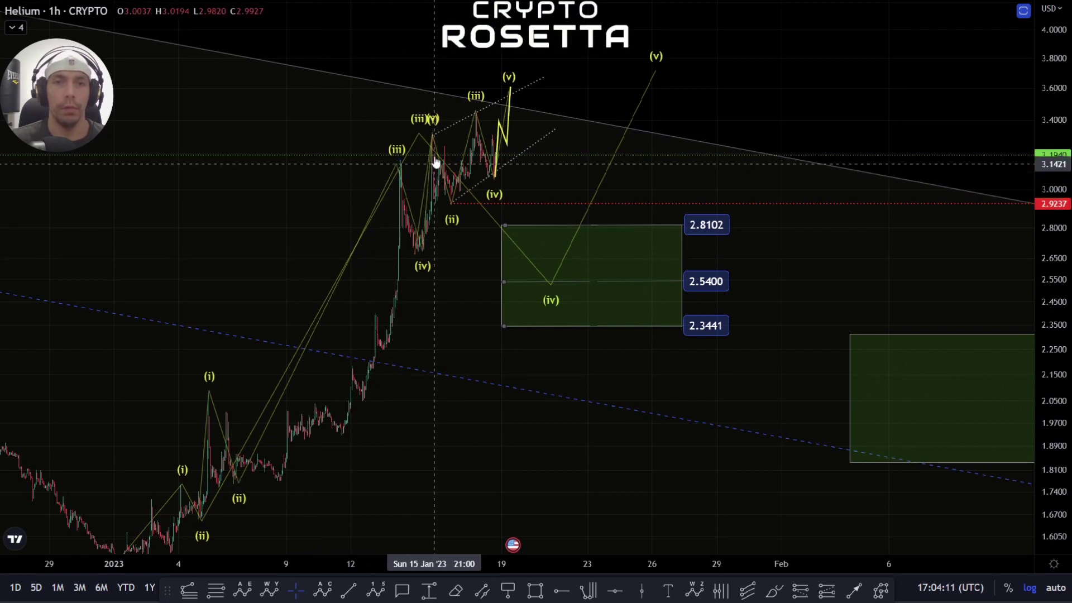
left_click_drag(516, 171, 471, 283)
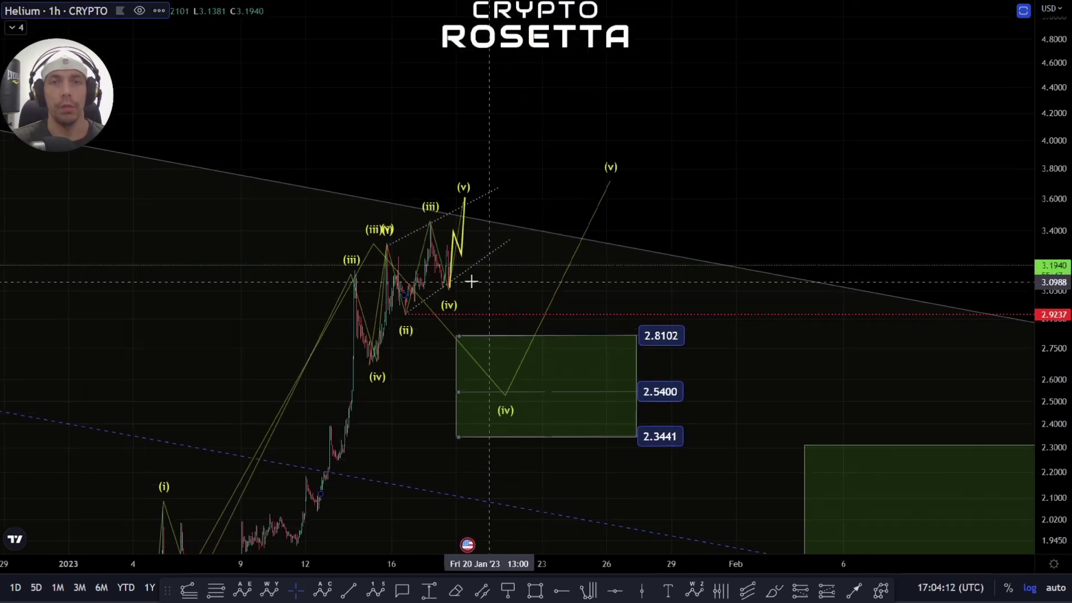
left_click(368, 235)
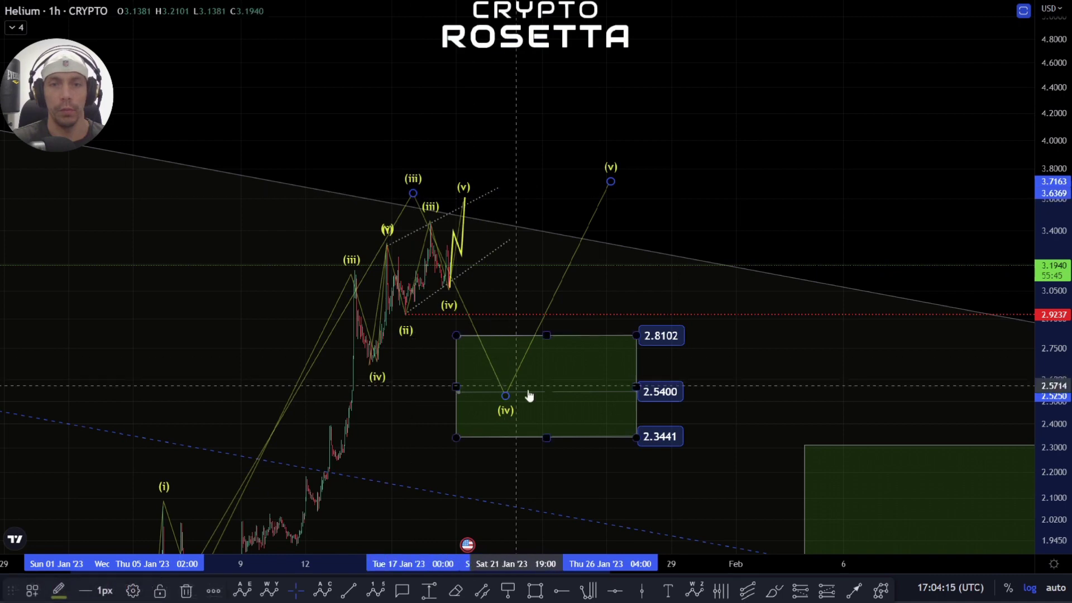
left_click_drag(761, 349, 665, 276)
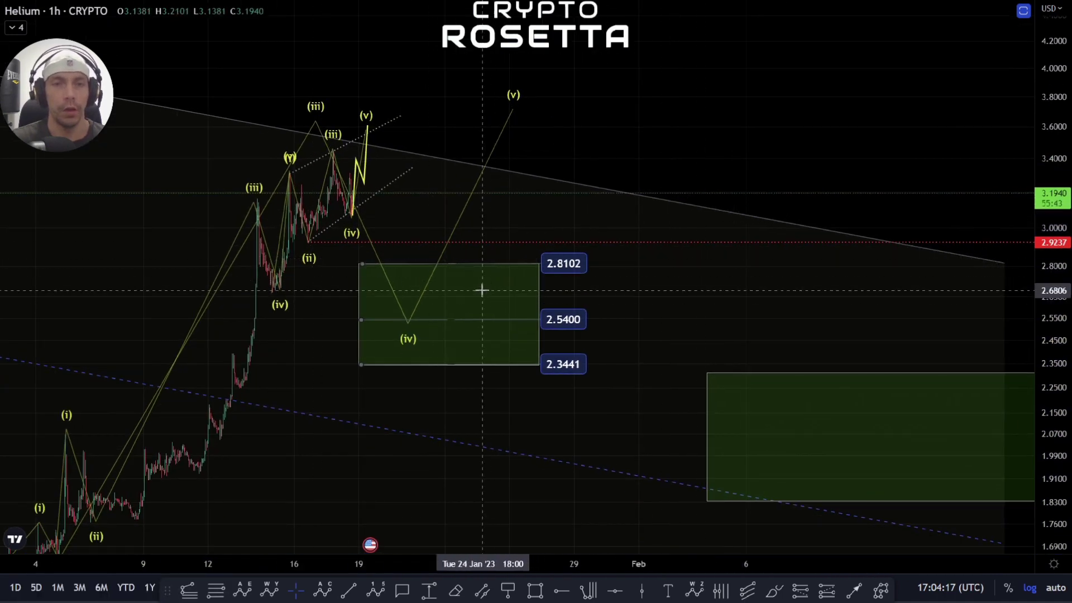
left_click_drag(409, 321, 475, 321)
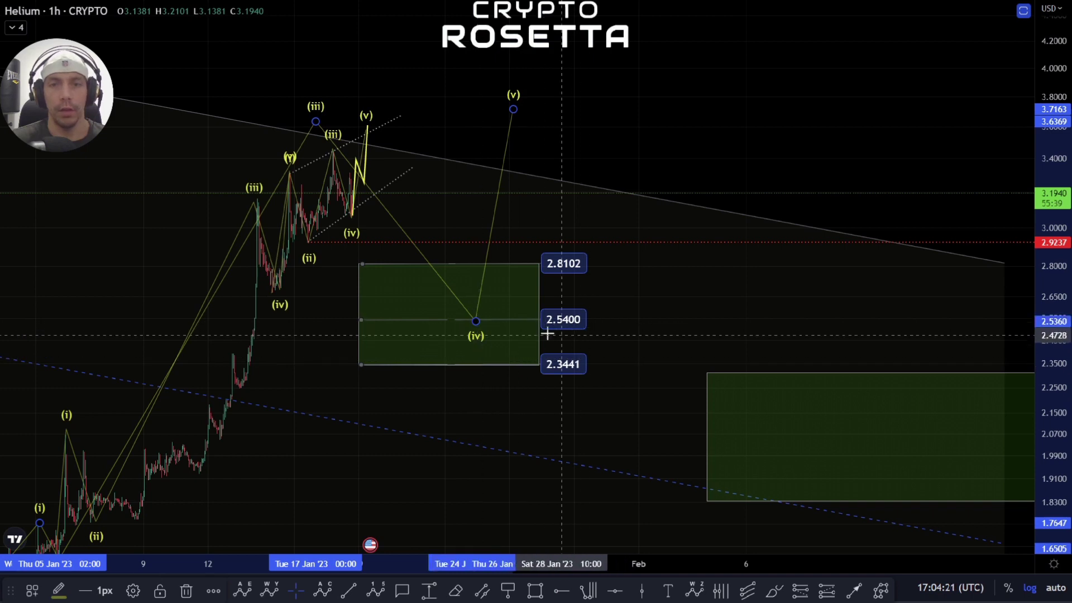
Step: Delete the small five-wave impulse count and the short yellow projection path around the dotted lines
left_click(325, 189)
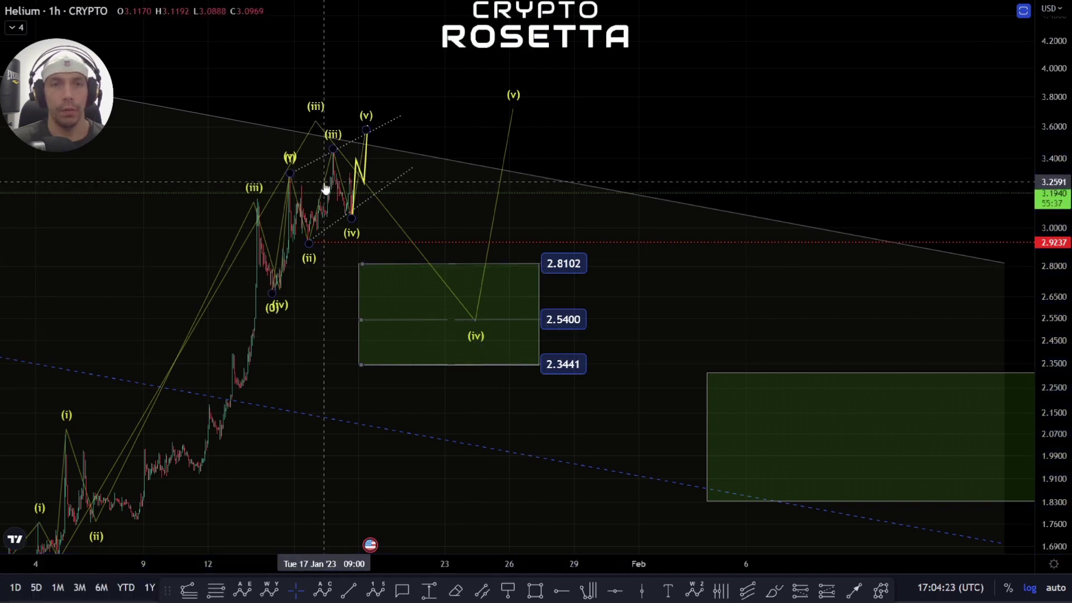
key("Delete")
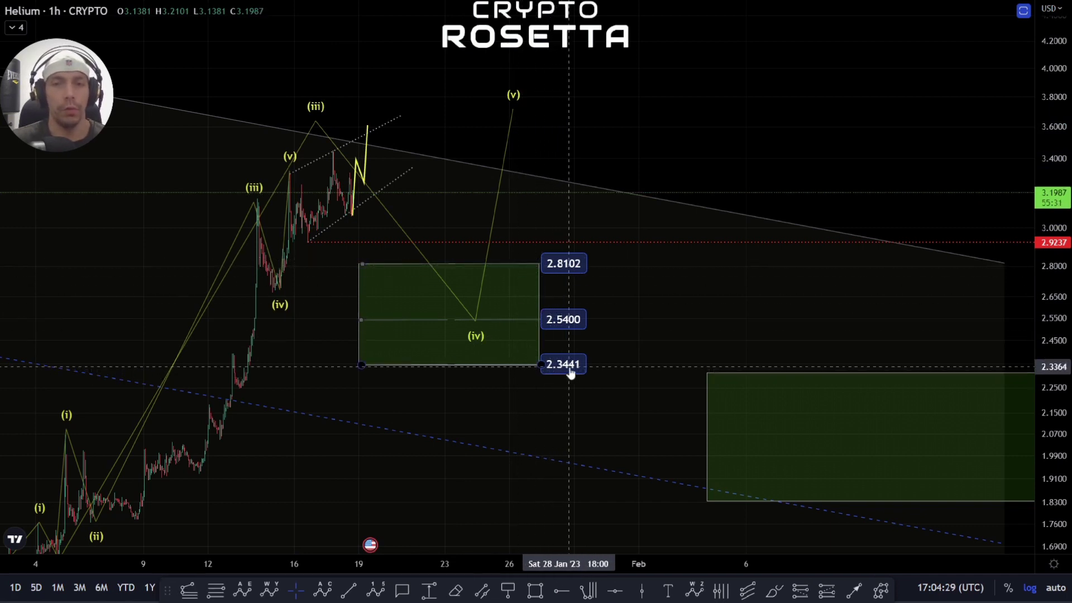
scroll(349, 399, "up", 2)
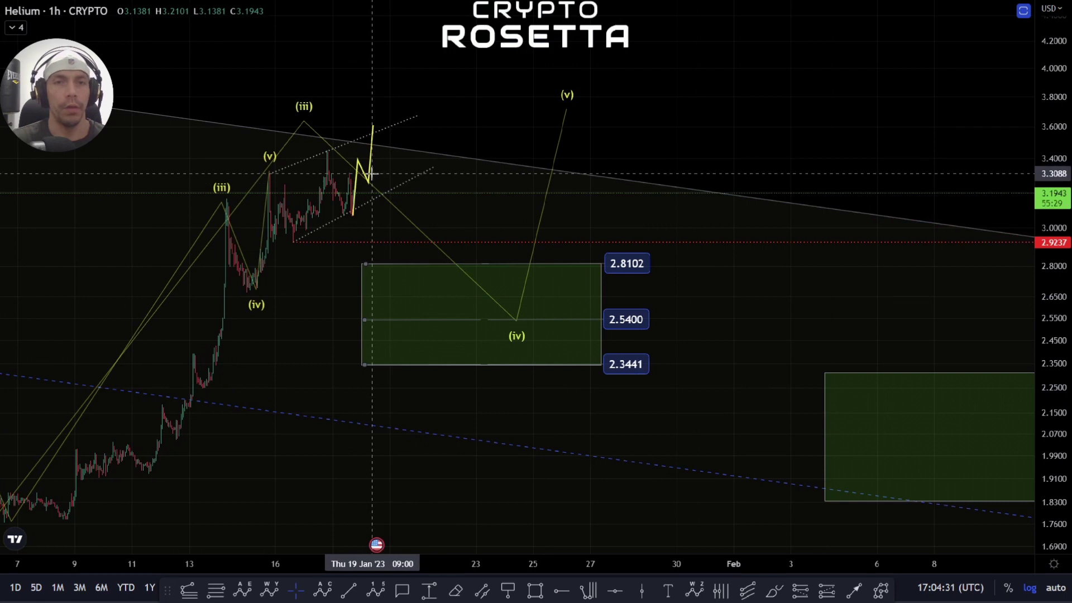
left_click(370, 178)
key("Delete")
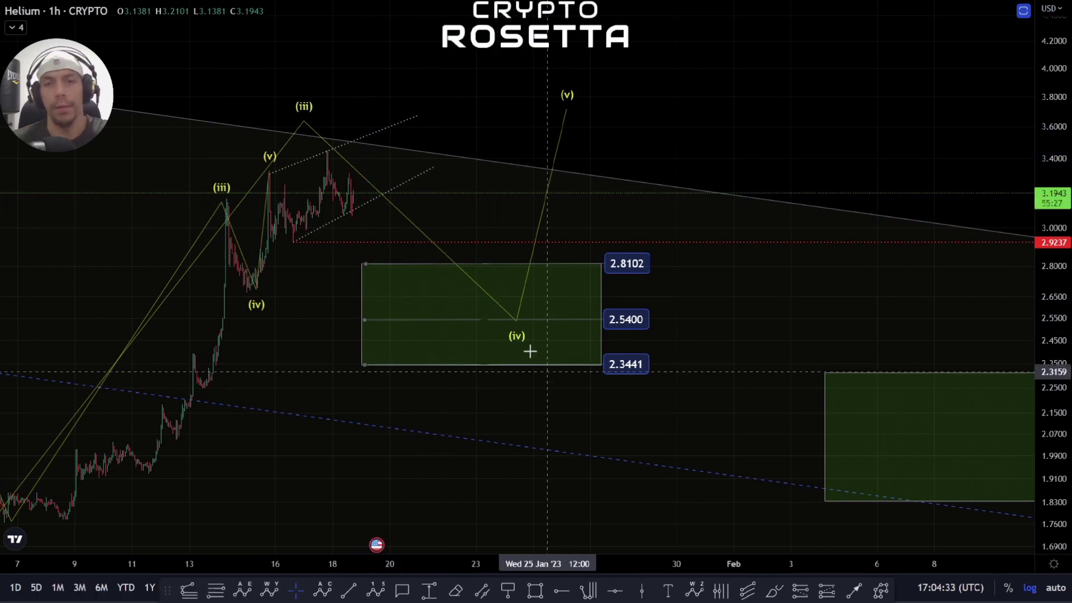
Step: Try moving the inner impulse's wave (v) point to about 3.53 on the upper dotted line
scroll(481, 327, "down", 1)
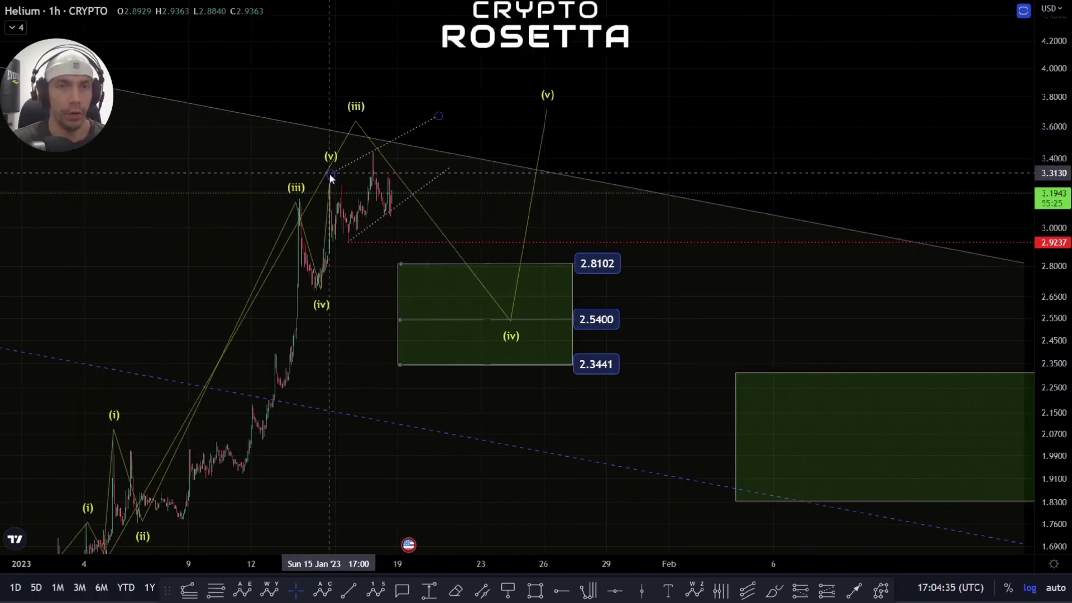
mouse_move(330, 174)
left_mouse_down()
mouse_move(366, 152)
mouse_move(331, 172)
mouse_move(394, 156)
mouse_move(398, 137)
left_mouse_up()
key("ctrl+z")
left_click(329, 222)
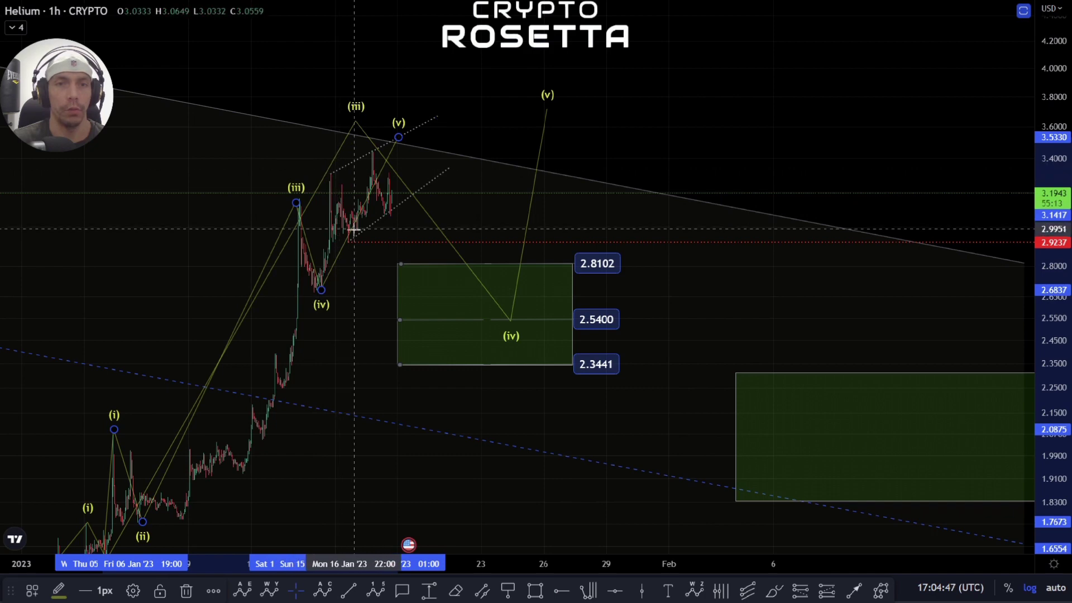
Step: Move the inner impulse's wave (v) point to about 3.32 at the 15 January high
scroll(403, 263, "up", 9)
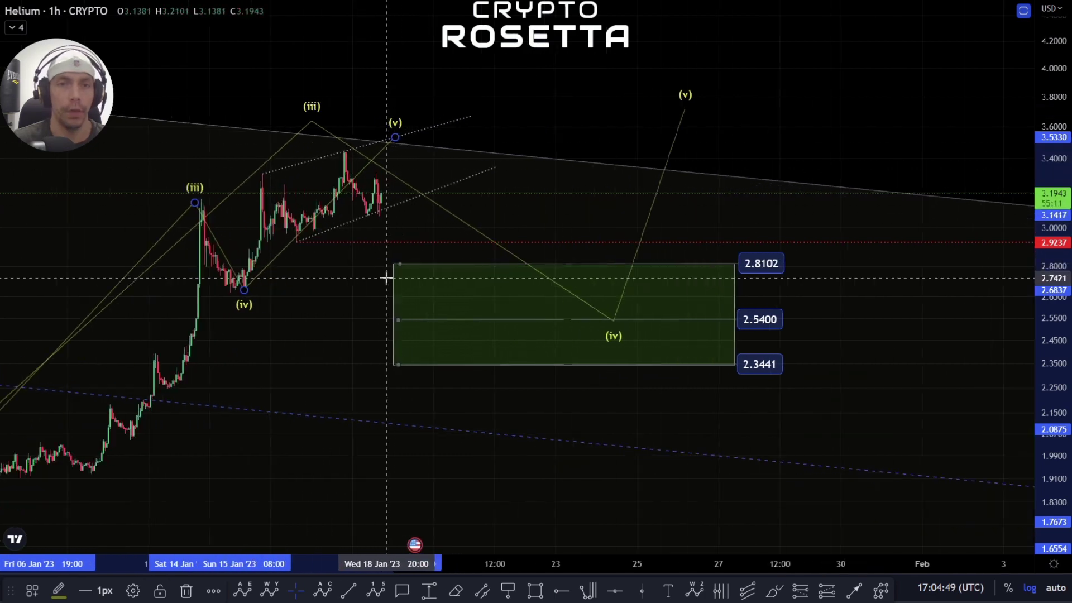
left_click_drag(1052, 318, 1053, 193)
left_click(584, 79)
left_click_drag(591, 78, 644, 156)
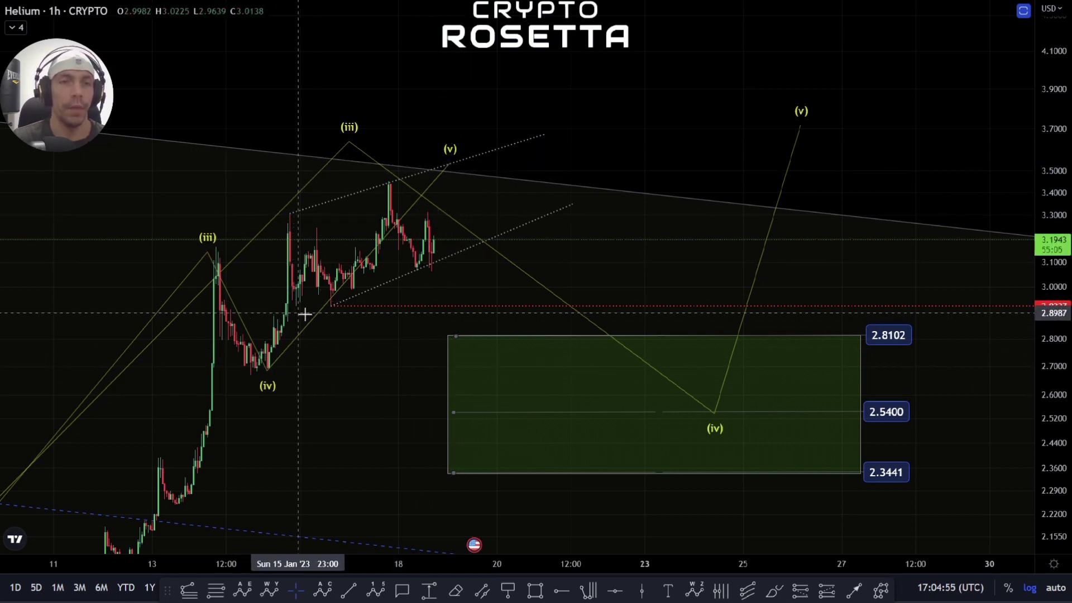
left_click(447, 165)
left_click_drag(447, 165, 292, 209)
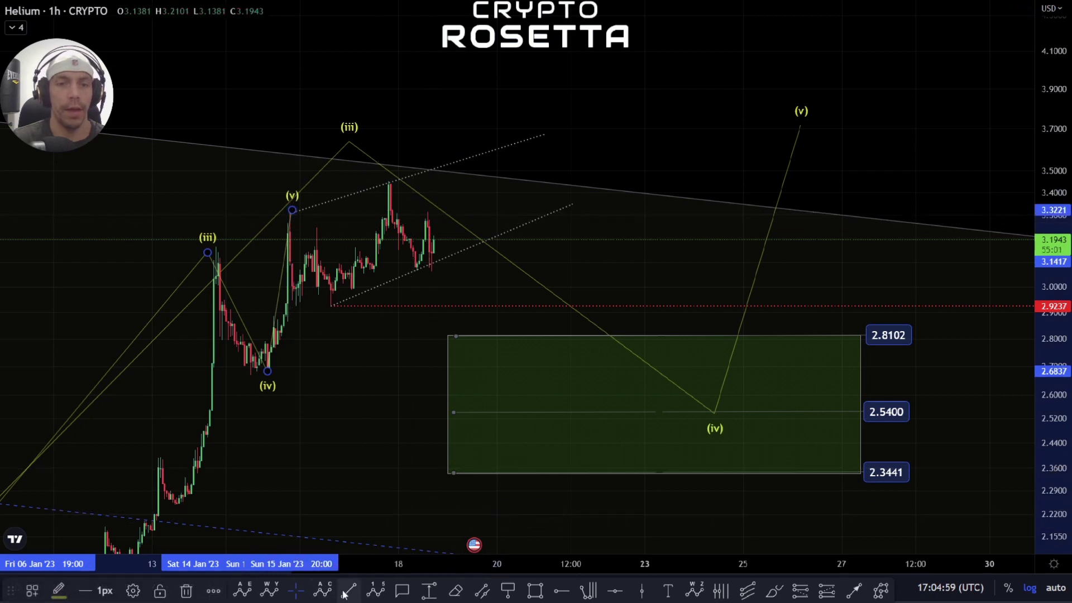
Step: Draw an ABC correction from the wave (v) high near 3.33, with a near 2.92, b near 3.46 and c near 2.54
left_click(325, 591)
left_click(290, 209)
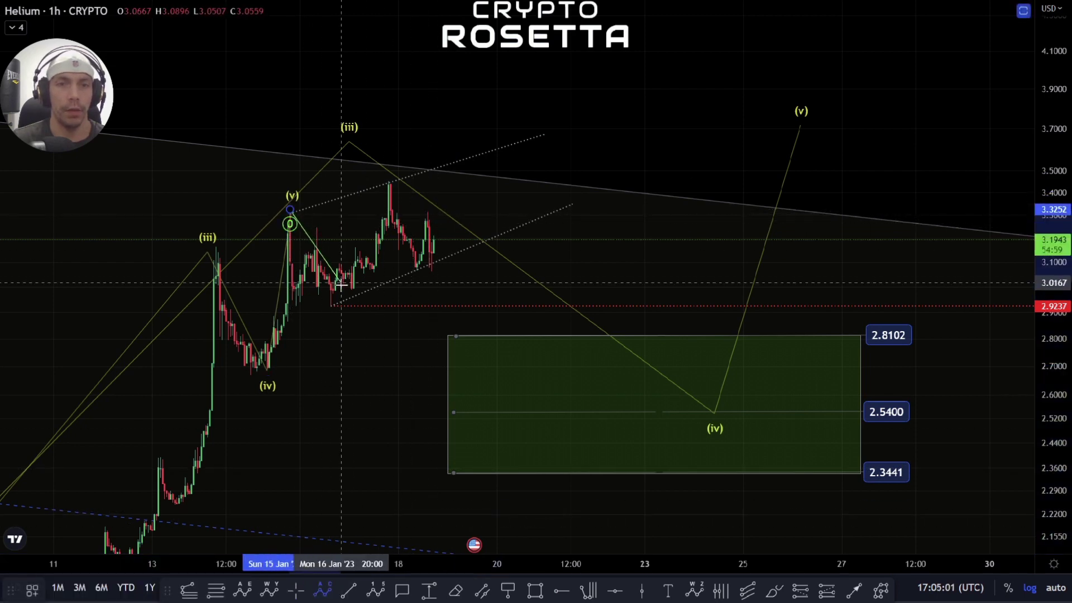
left_click(336, 306)
left_click(391, 180)
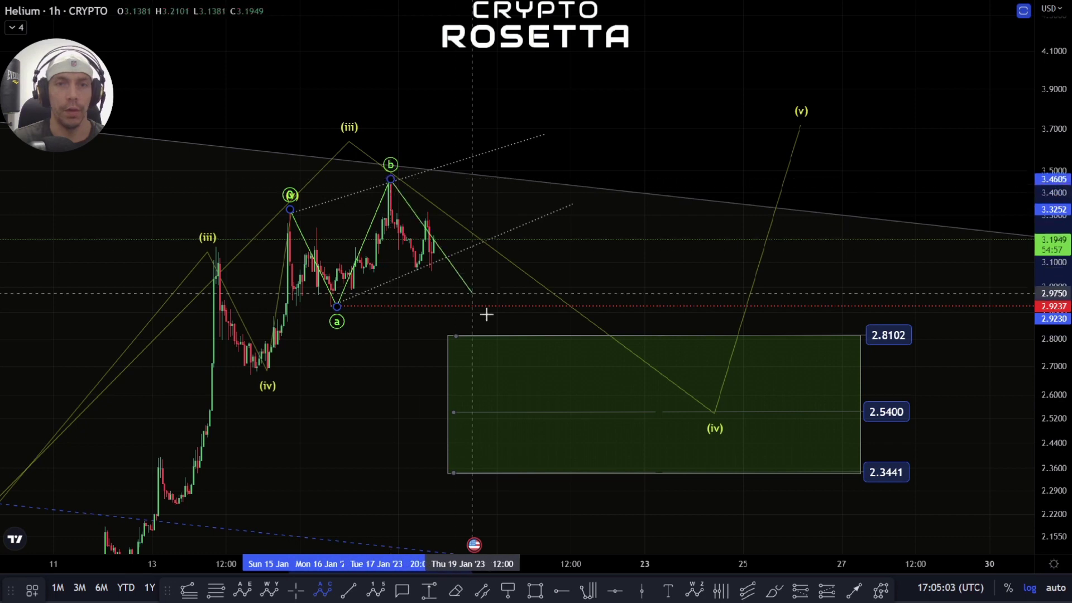
left_click(544, 412)
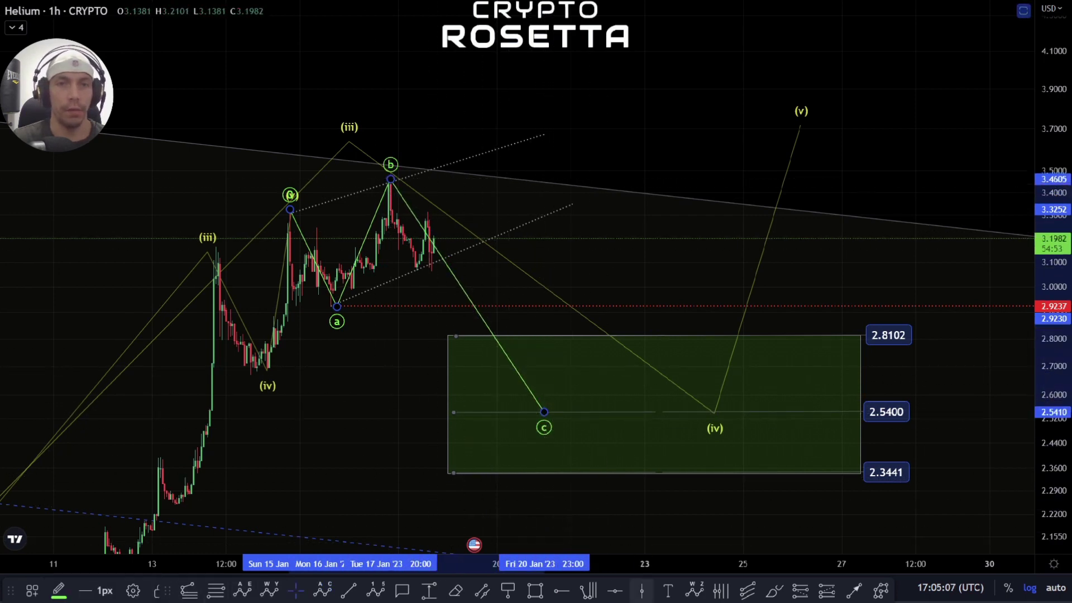
Step: Draw a horizontal ray at about 3.45 from the wave b high
left_click(561, 590)
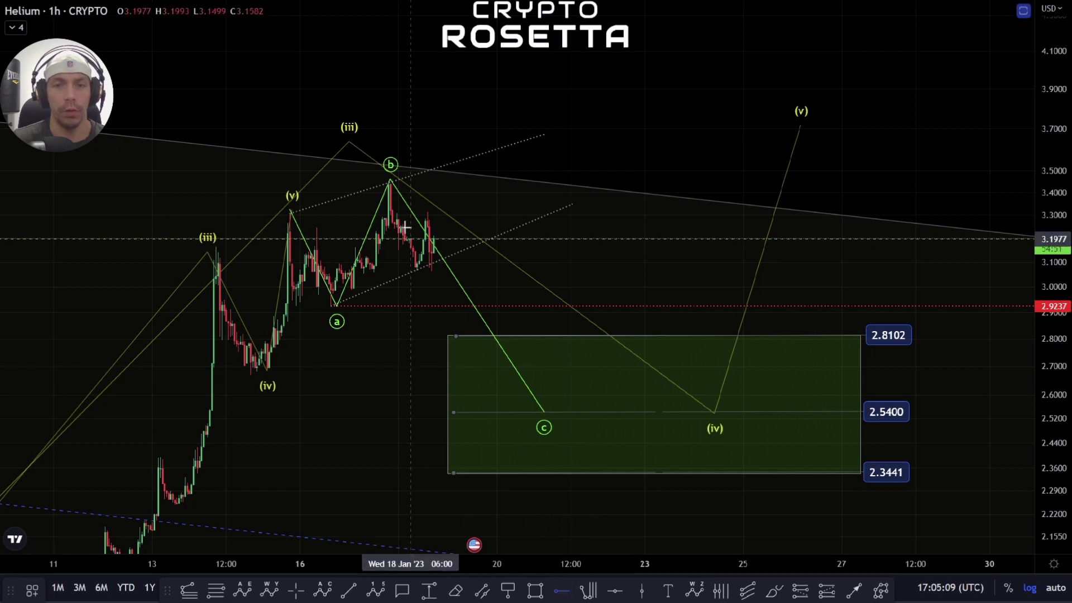
left_click(388, 181)
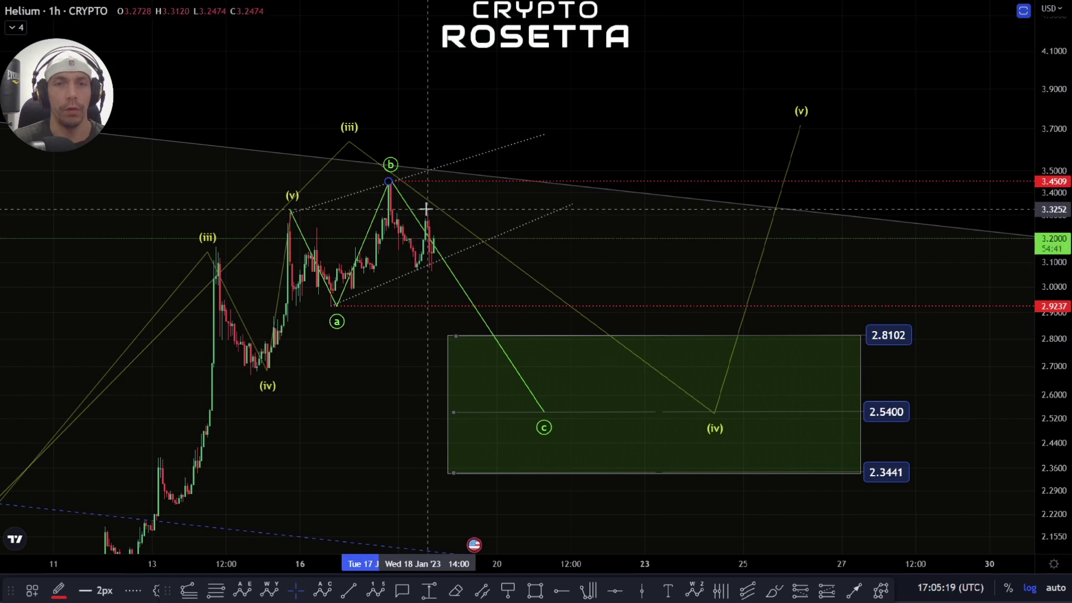
Step: Draw a horizontal ray at about 3.31 from the 18 January high
scroll(408, 284, "up", 2)
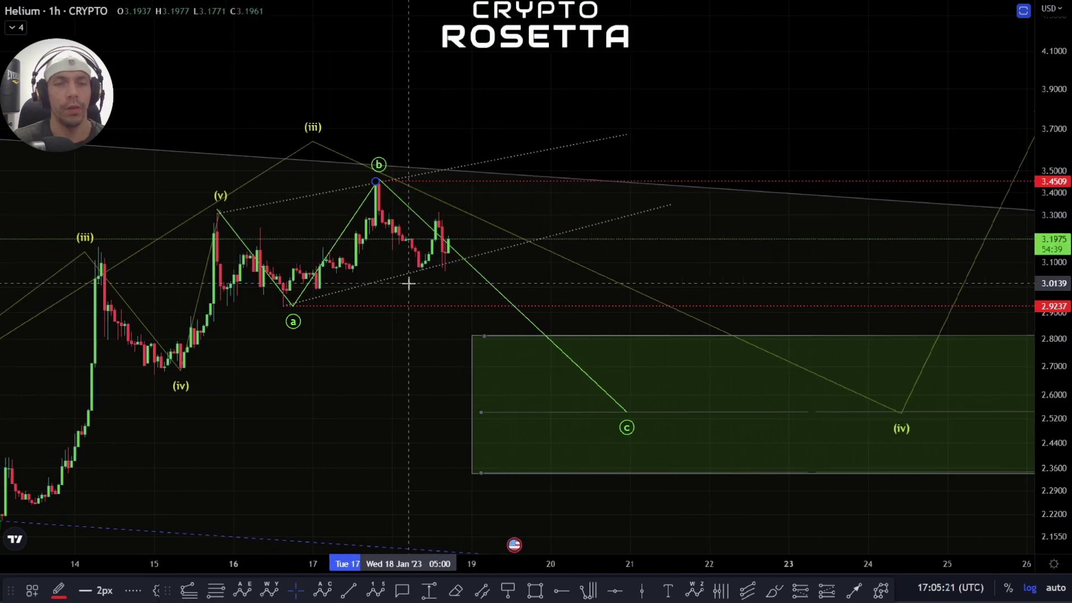
left_click_drag(1052, 340, 1053, 103)
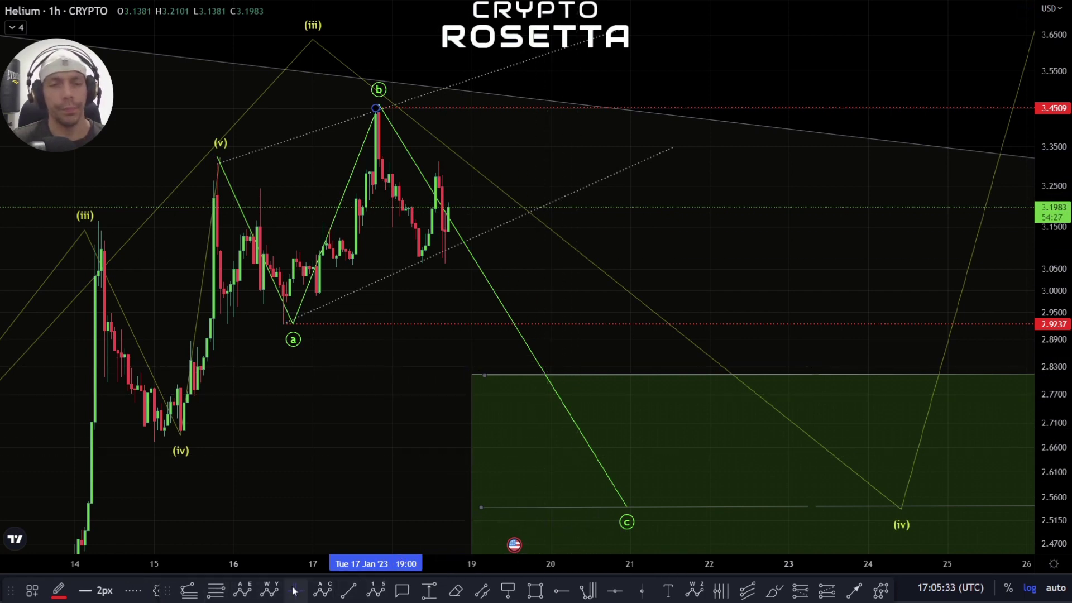
left_click(226, 595)
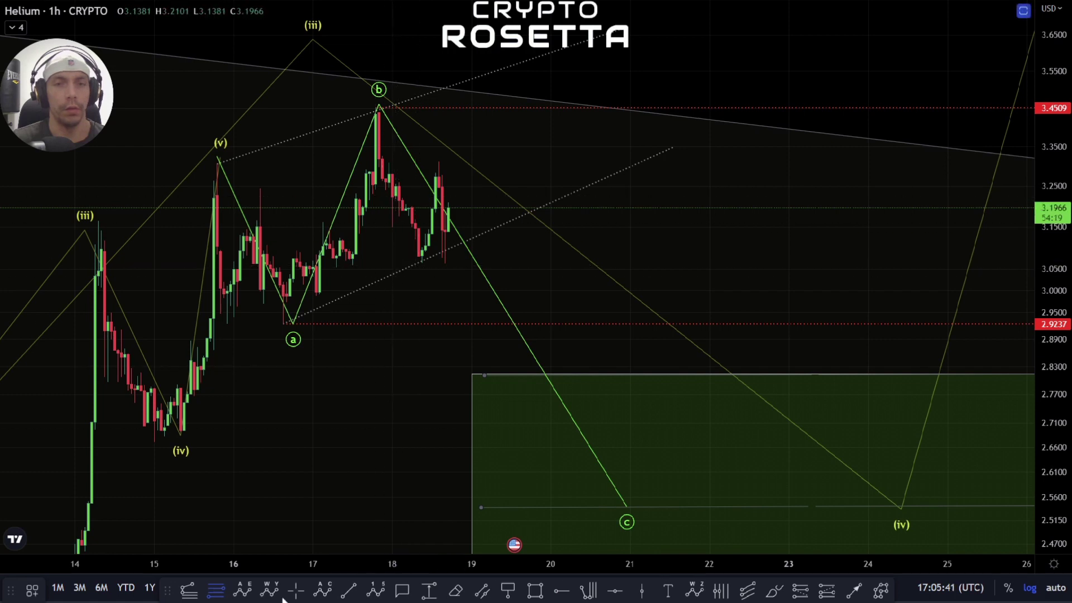
left_click(377, 594)
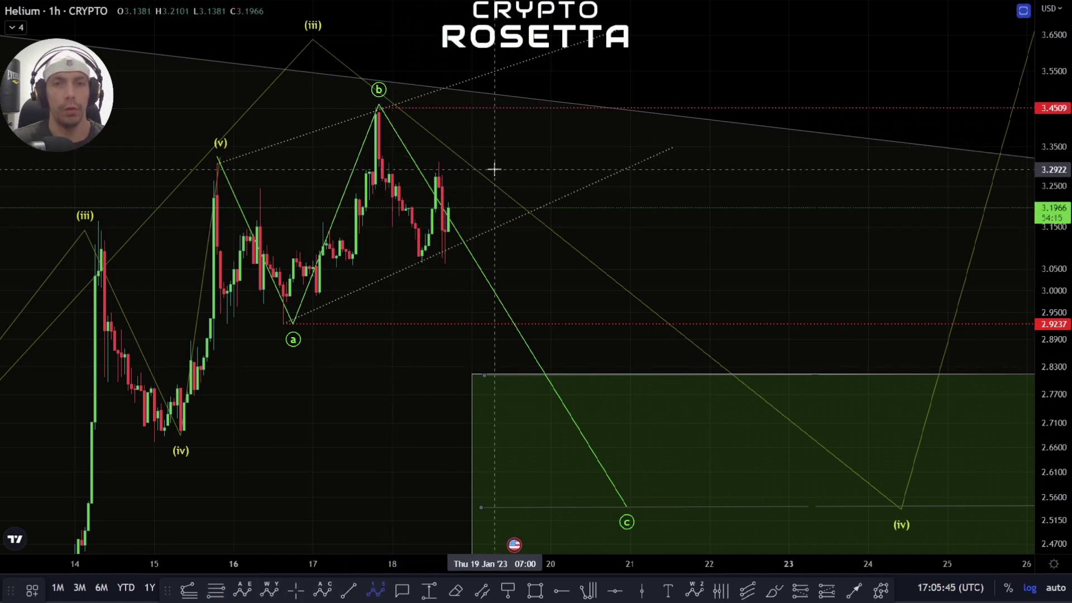
key("Escape")
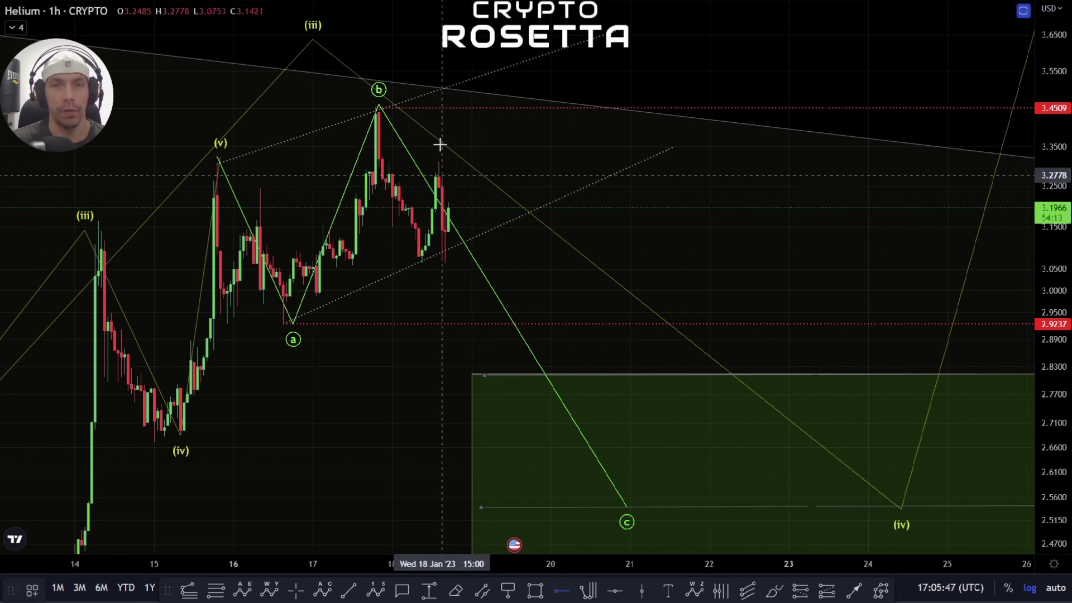
left_click(440, 148)
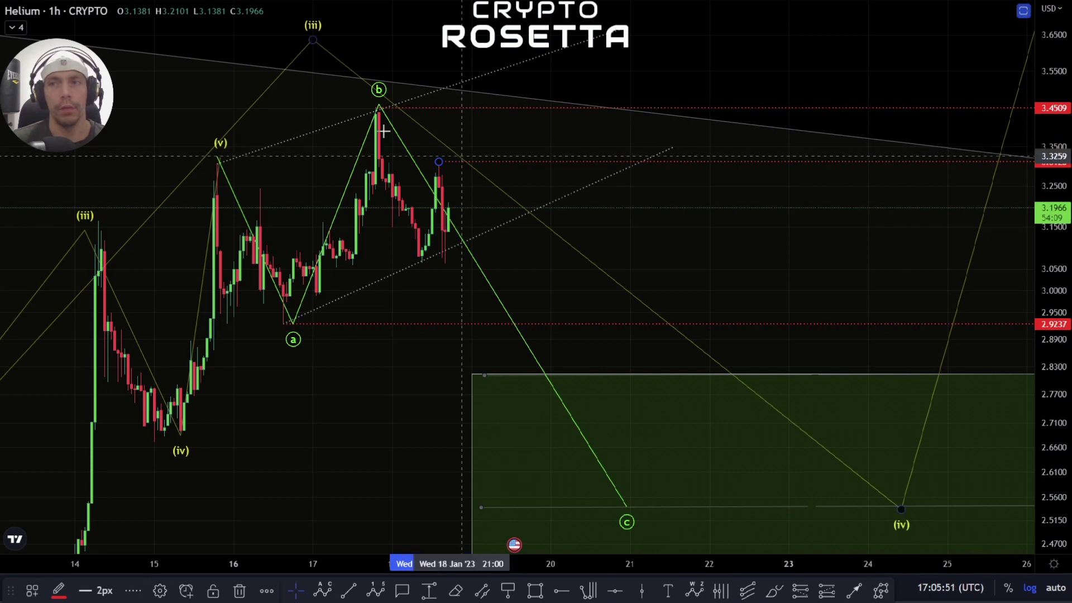
left_click(381, 588)
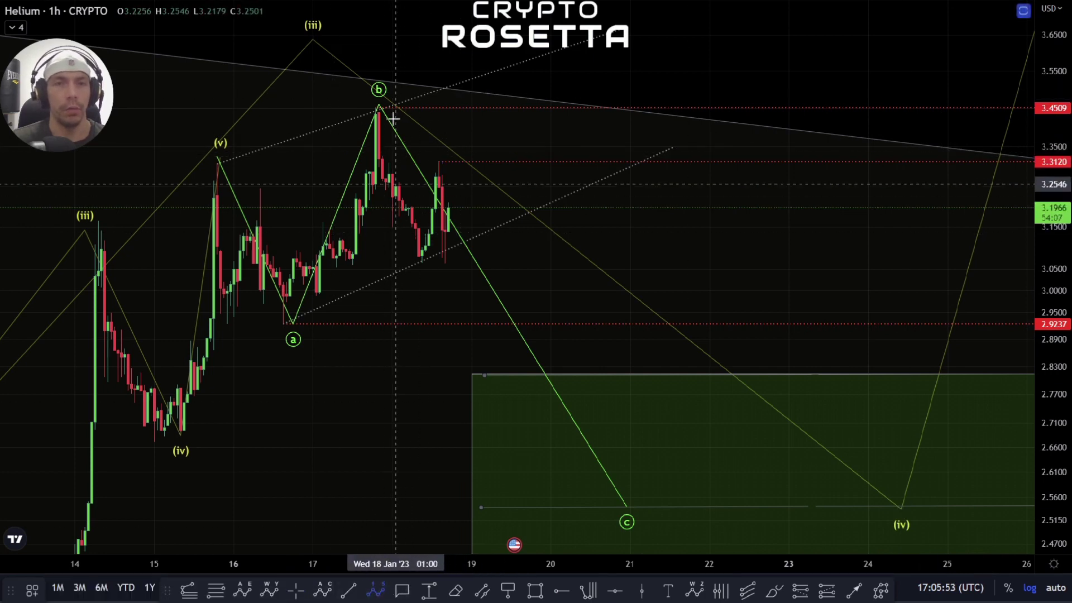
left_click(378, 89)
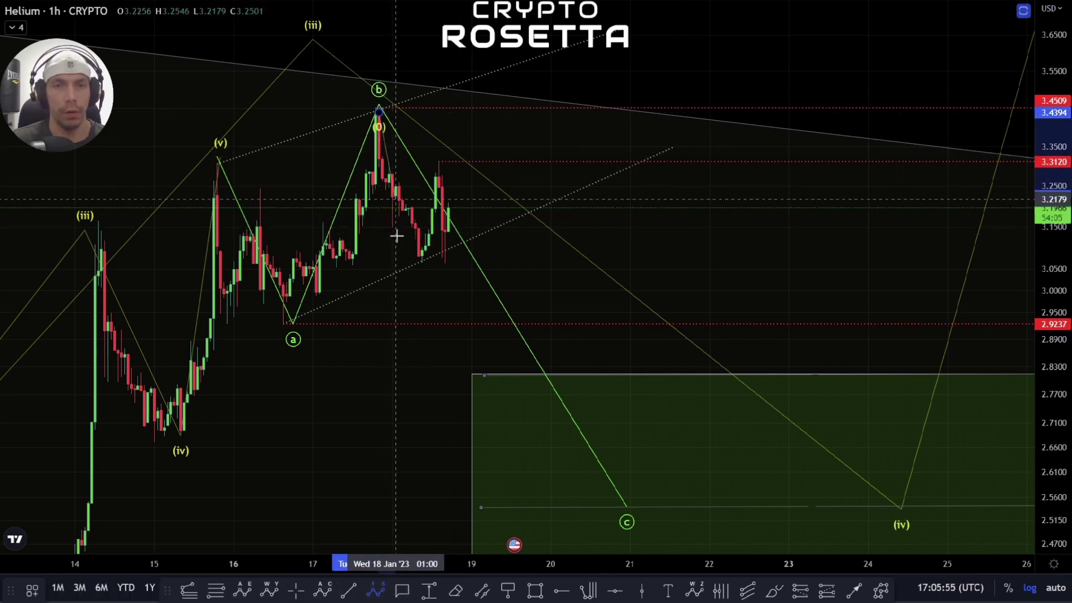
key("Escape")
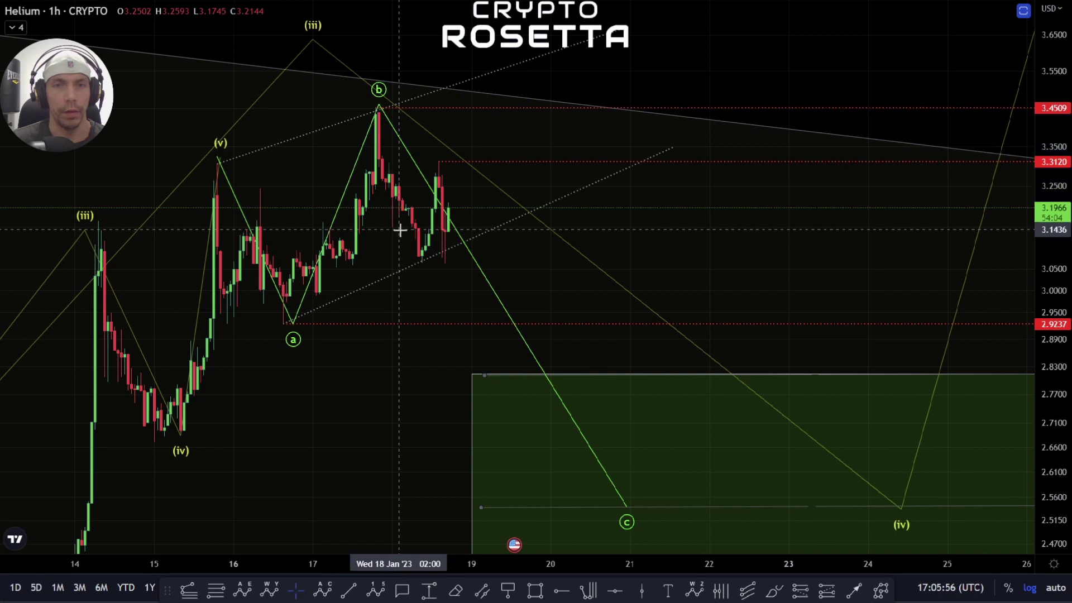
Step: Draw a descending impulse from the 3.45 high with (i) near 3.15, (ii) 3.31, (iii) 2.84, (iv) 2.99 and (v) 2.69
left_click(369, 590)
left_click(376, 108)
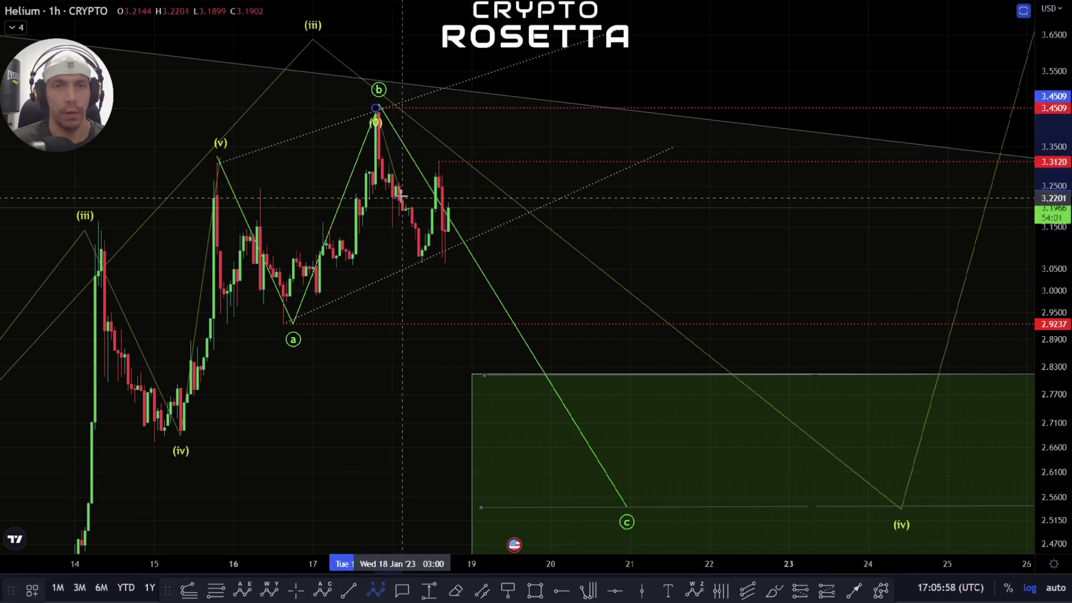
left_click(392, 227)
left_click(439, 162)
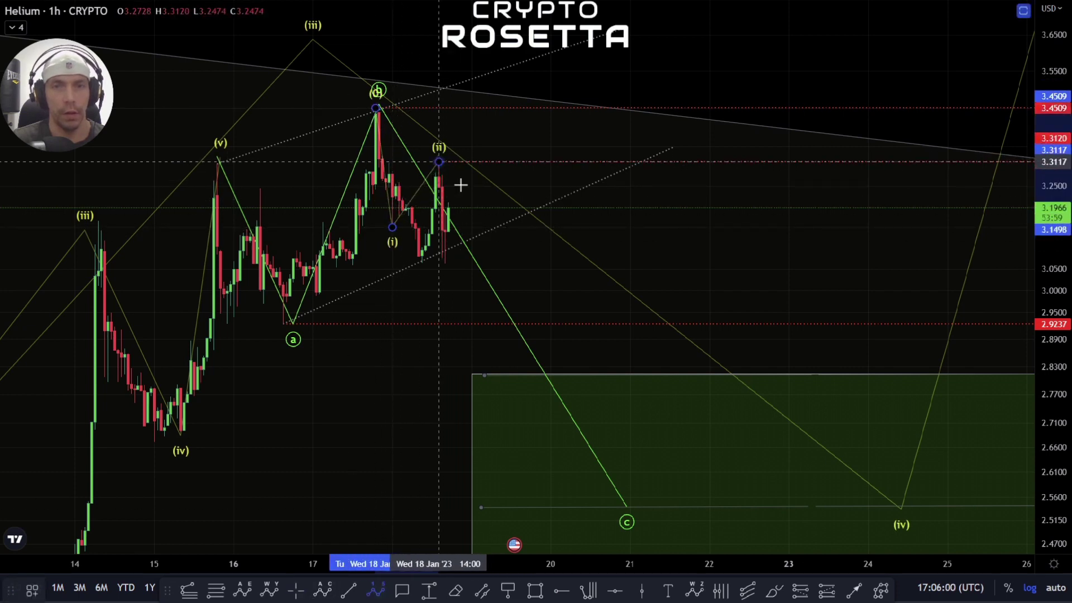
left_click(518, 364)
left_click(564, 296)
left_click(634, 434)
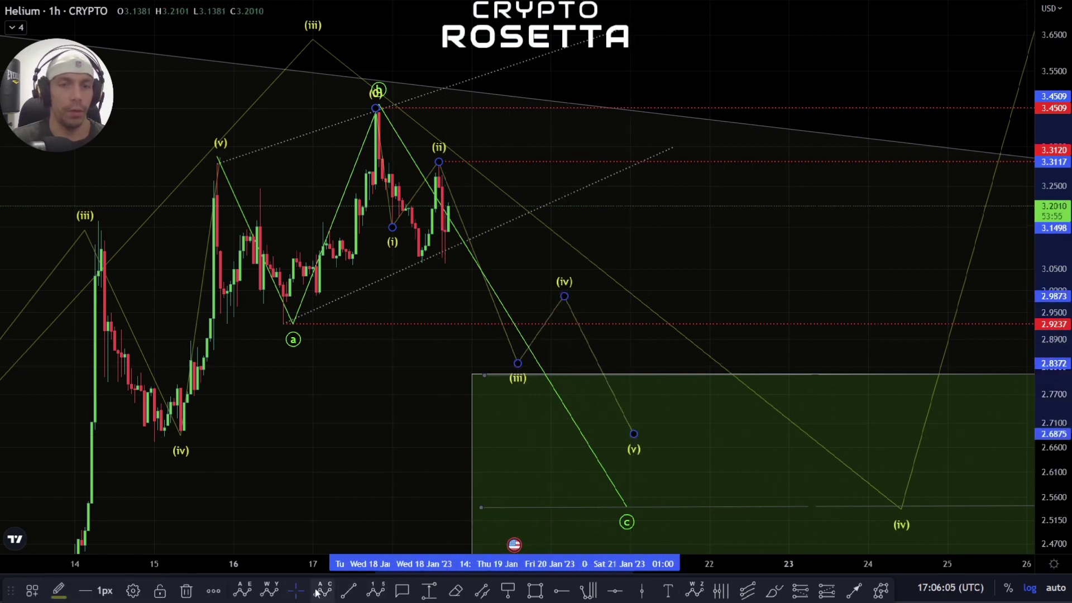
left_click(318, 512)
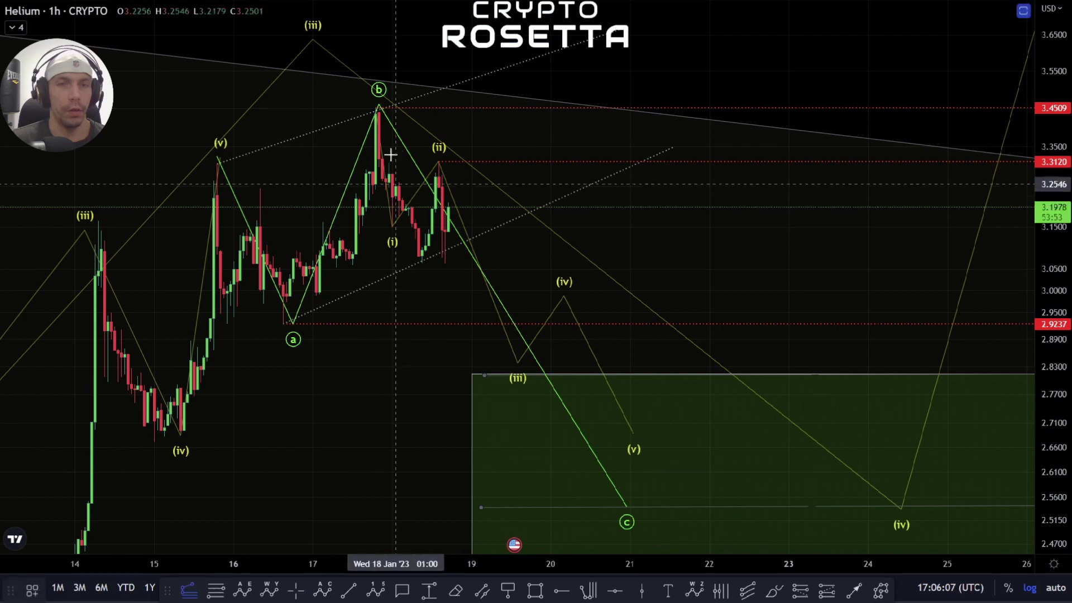
Step: Draw a trend-based Fibonacci extension from the 3.45 high to wave (i) near 3.15, projected from about 3.31
left_click(377, 107)
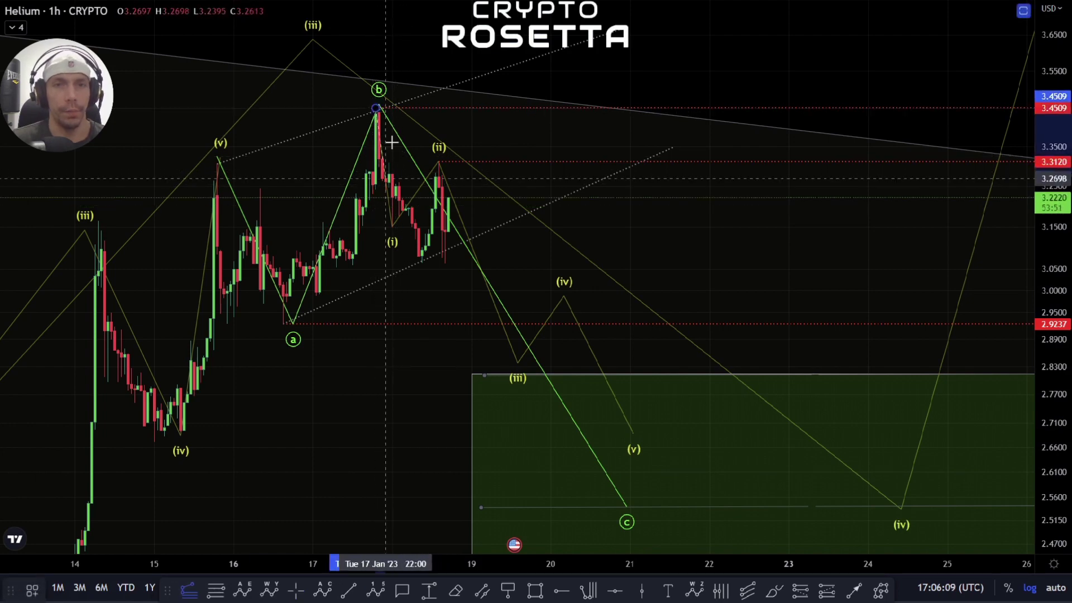
left_click(392, 226)
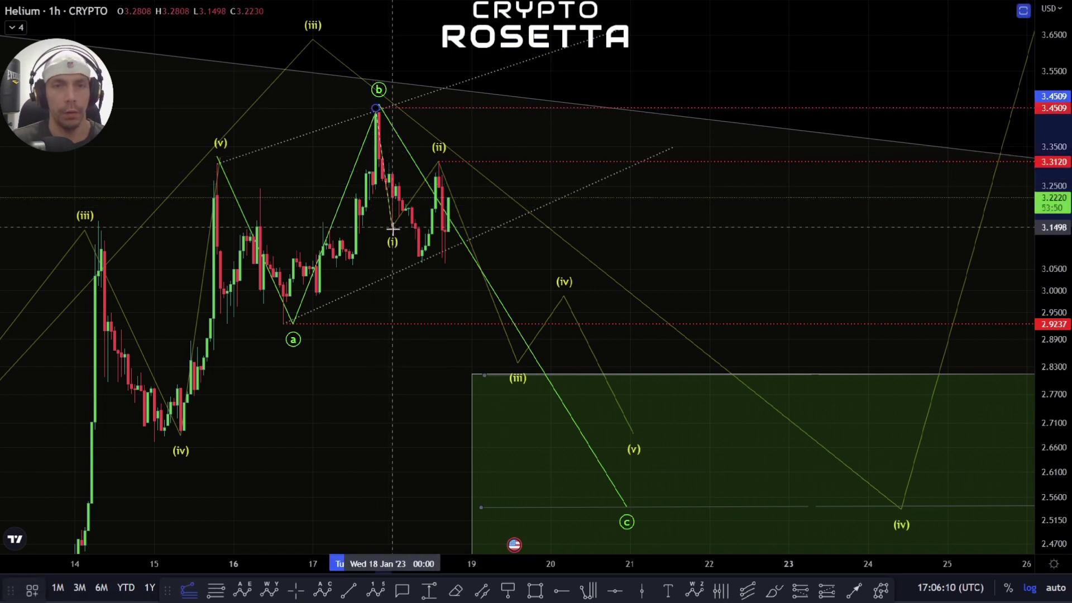
left_click(583, 162)
Step: Adjust the descending impulse, moving wave (iii) slightly to the right near 2.84, wave (iv) to about 3.02 and wave (v) to about 2.68
mouse_move(520, 364)
left_mouse_down()
mouse_move(524, 343)
mouse_move(526, 361)
left_mouse_up()
left_click(525, 367)
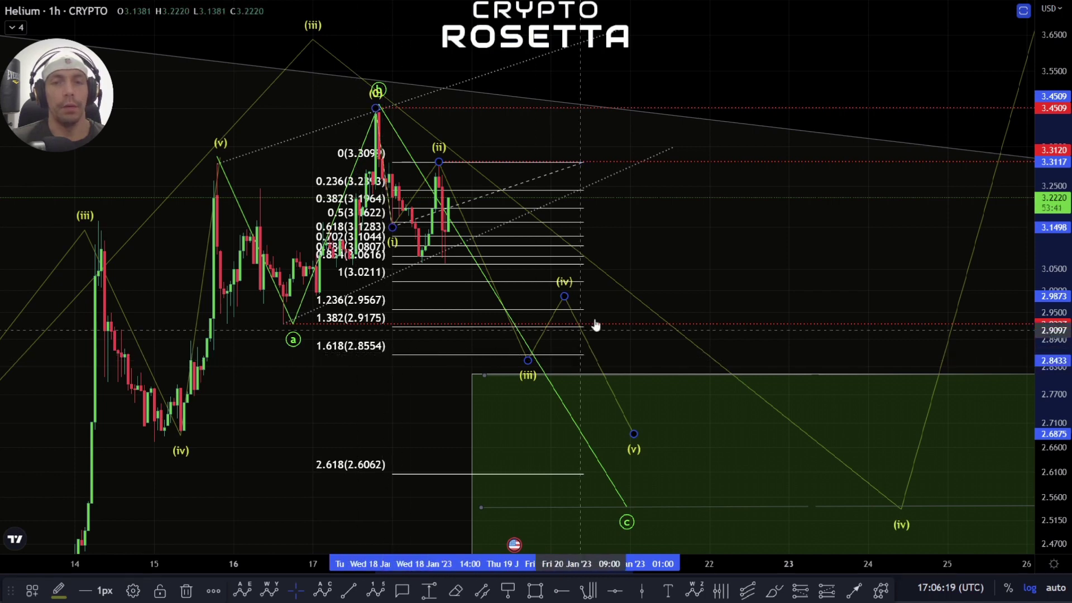
left_click_drag(565, 295, 570, 288)
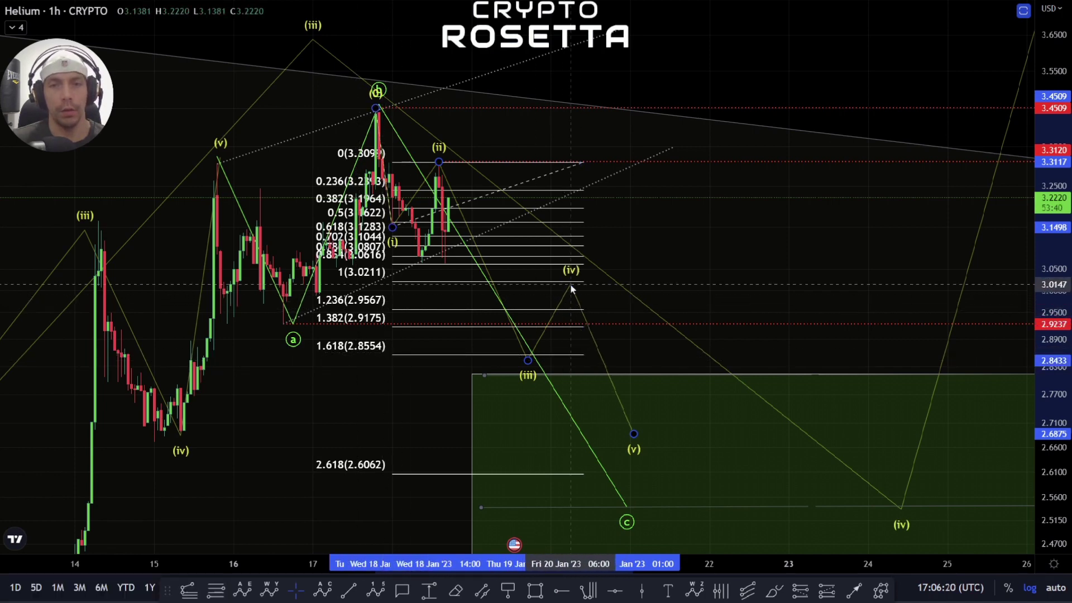
left_click(639, 436)
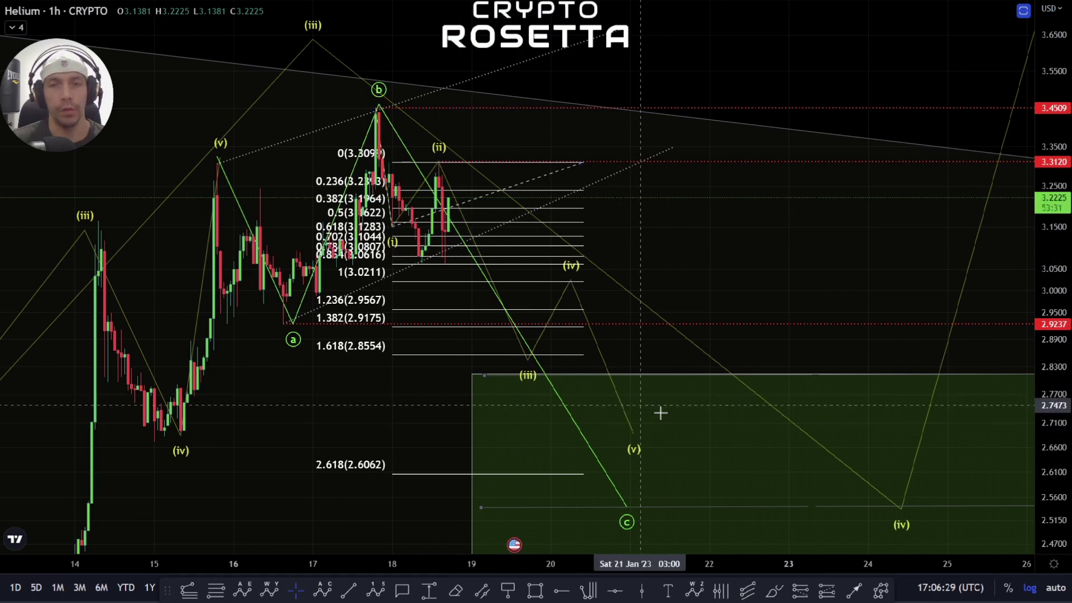
left_click_drag(633, 434, 670, 439)
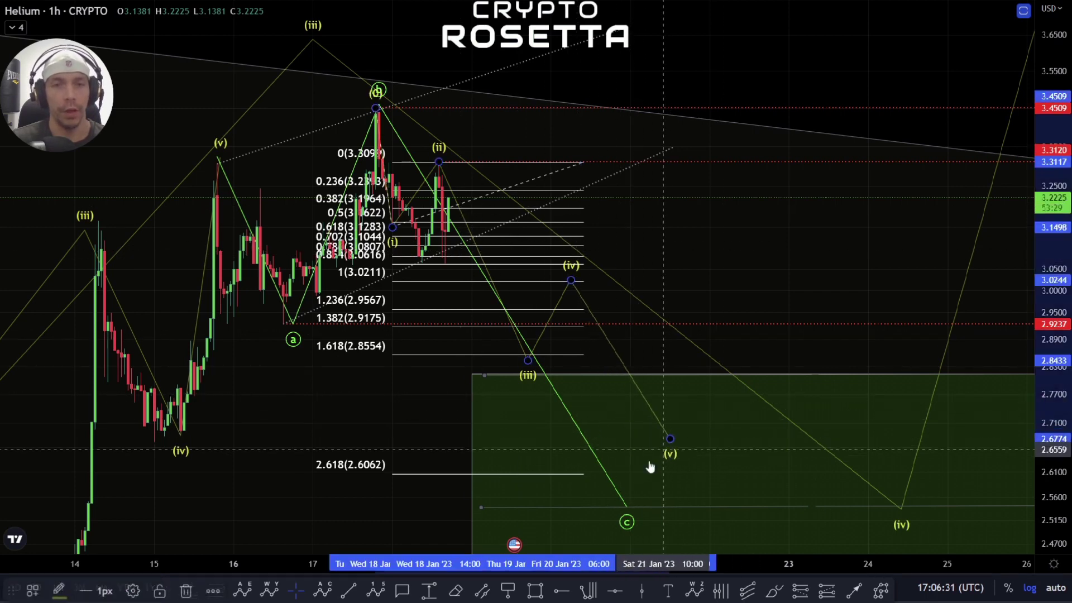
left_click(407, 462)
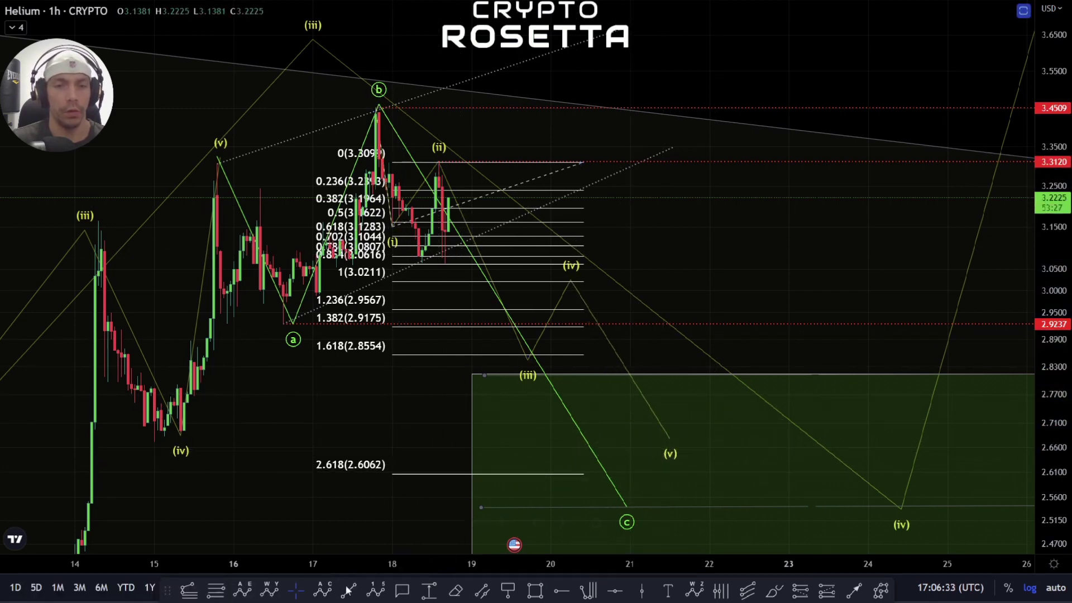
Step: Draw a Fibonacci retracement from wave (iii) near 2.85 to wave (iv) near 3.02, and move wave (v) to about 2.79
left_click(215, 590)
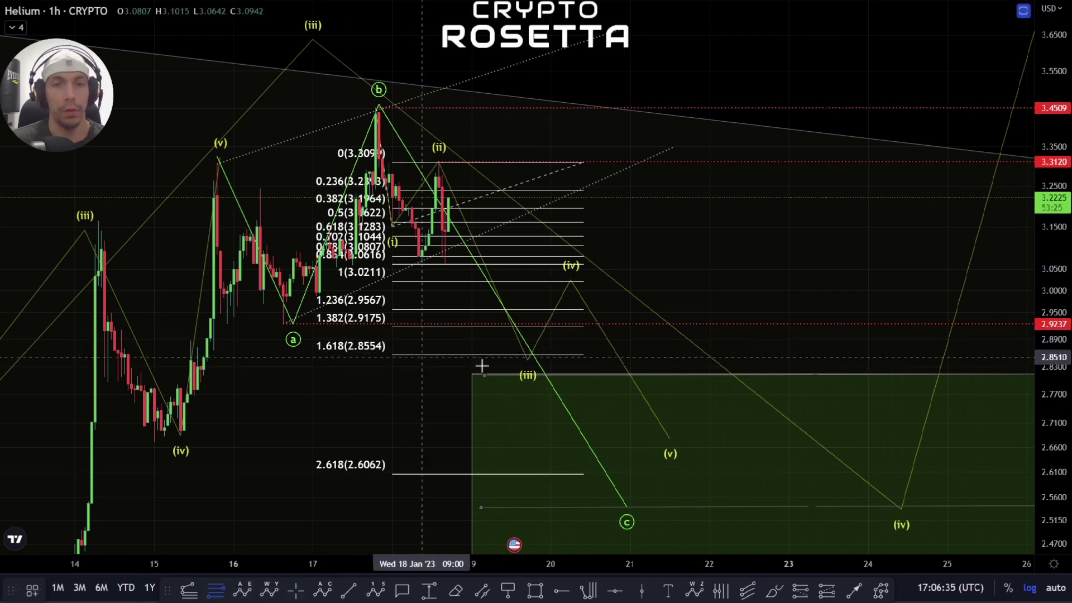
left_click(511, 355)
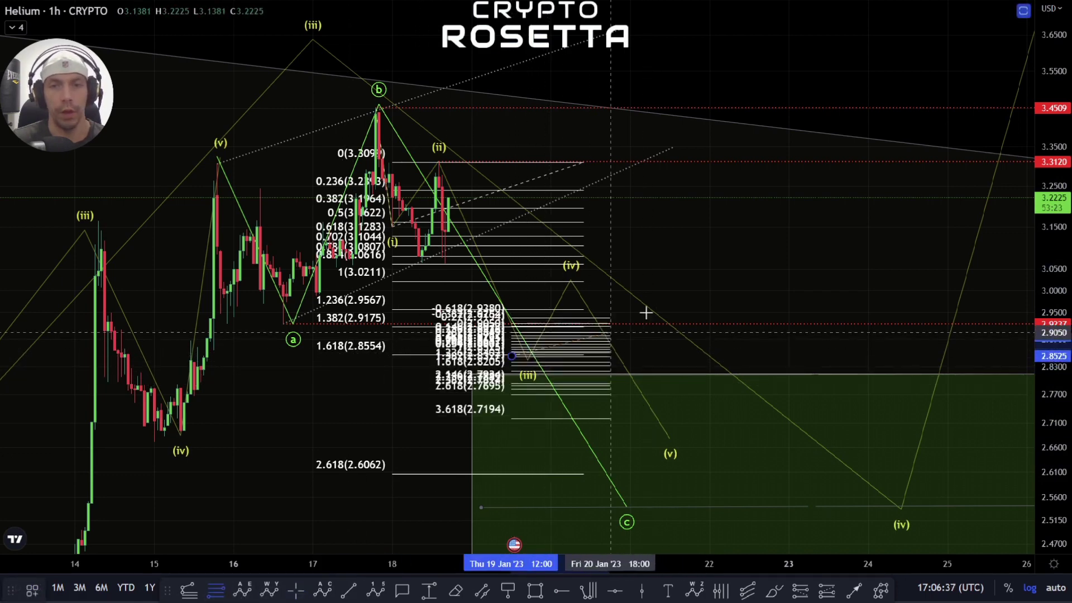
left_click(696, 281)
left_click_drag(802, 303, 744, 273)
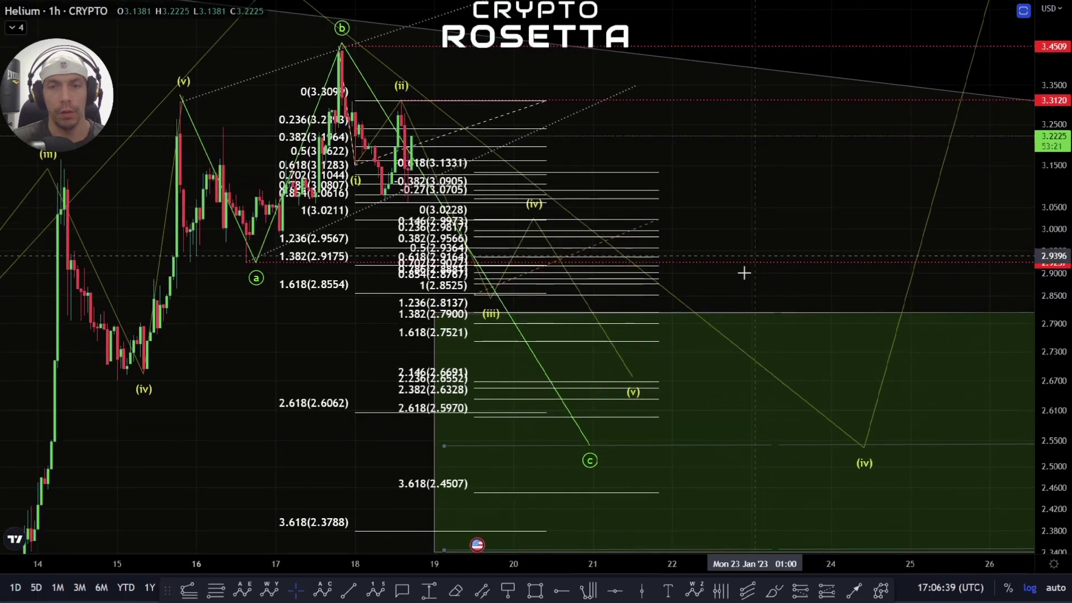
left_click(614, 334)
left_click_drag(613, 334, 613, 325)
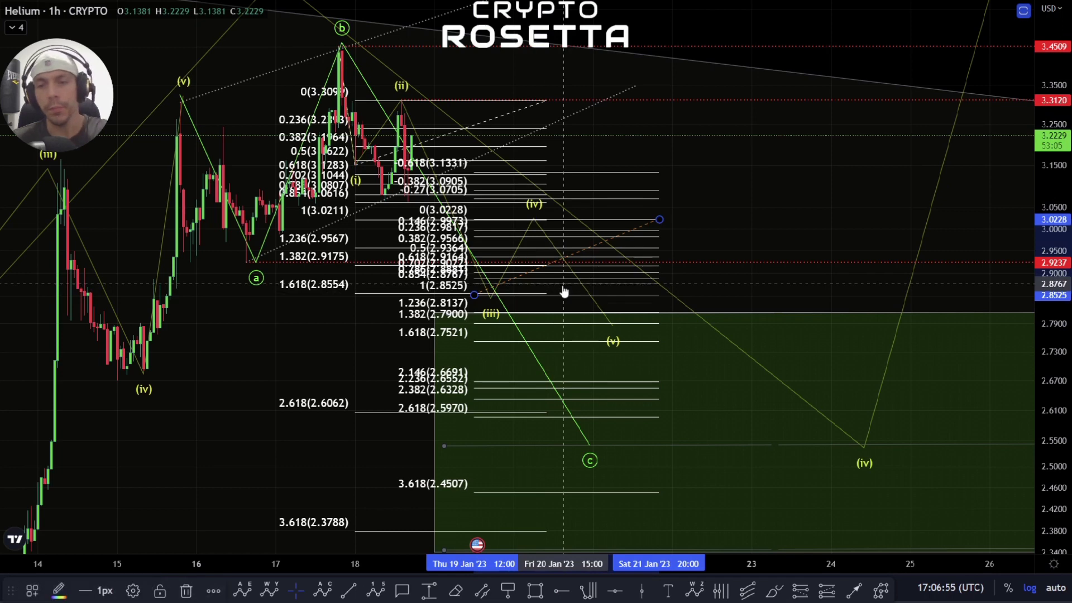
Step: Delete the Fibonacci retracement and the Fibonacci extension from the descending impulse
key("Delete")
left_click(395, 266)
key("Delete")
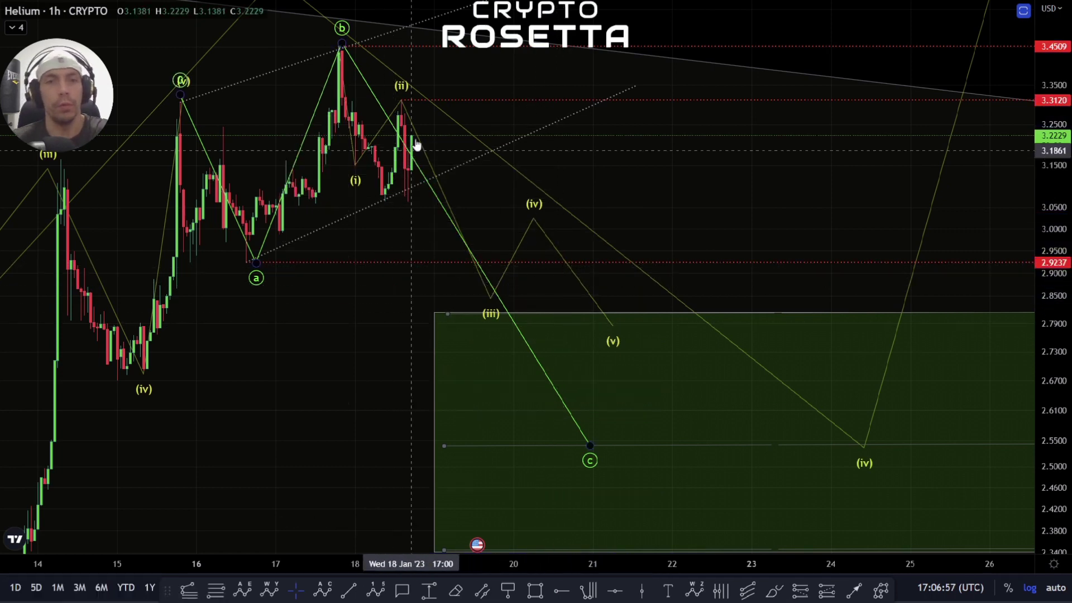
Step: Delete the descending five-wave impulse and the green ABC correction
scroll(555, 237, "down", 4)
left_click_drag(1051, 310, 1050, 358)
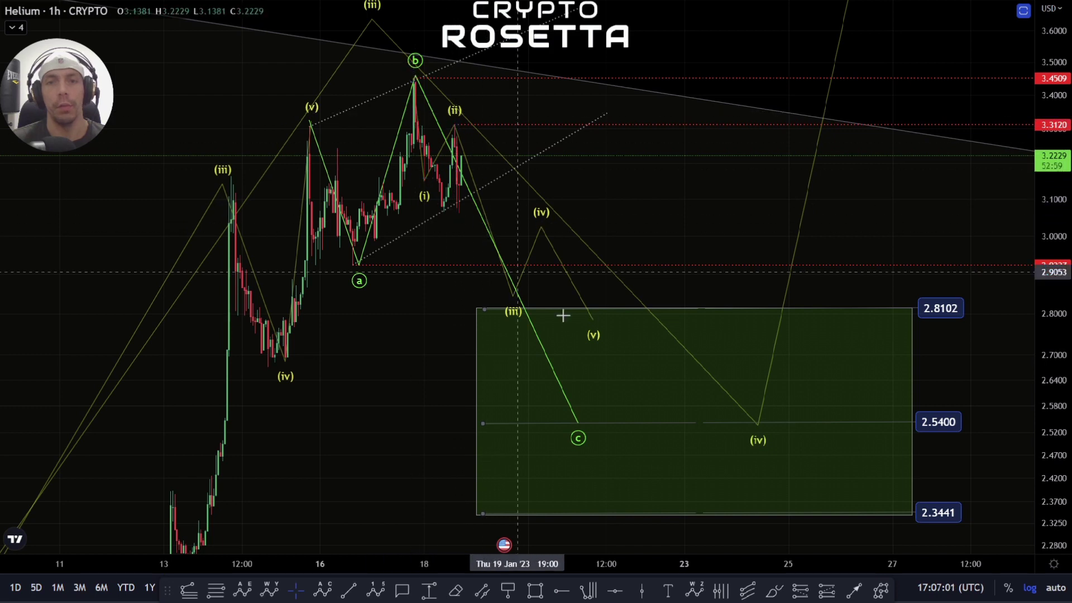
scroll(562, 313, "down", 1)
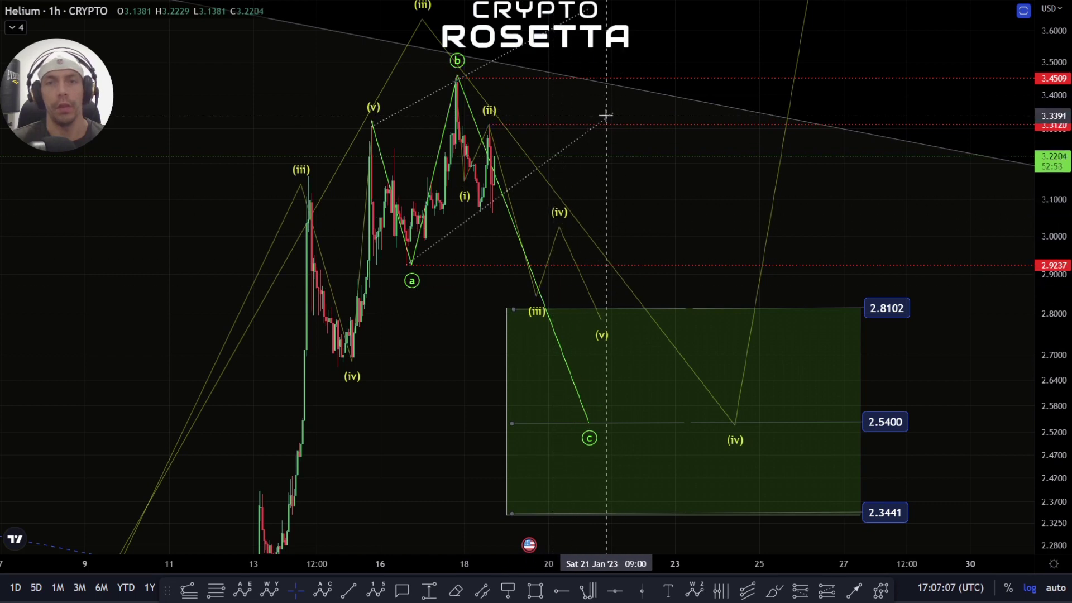
left_click_drag(578, 160, 521, 177)
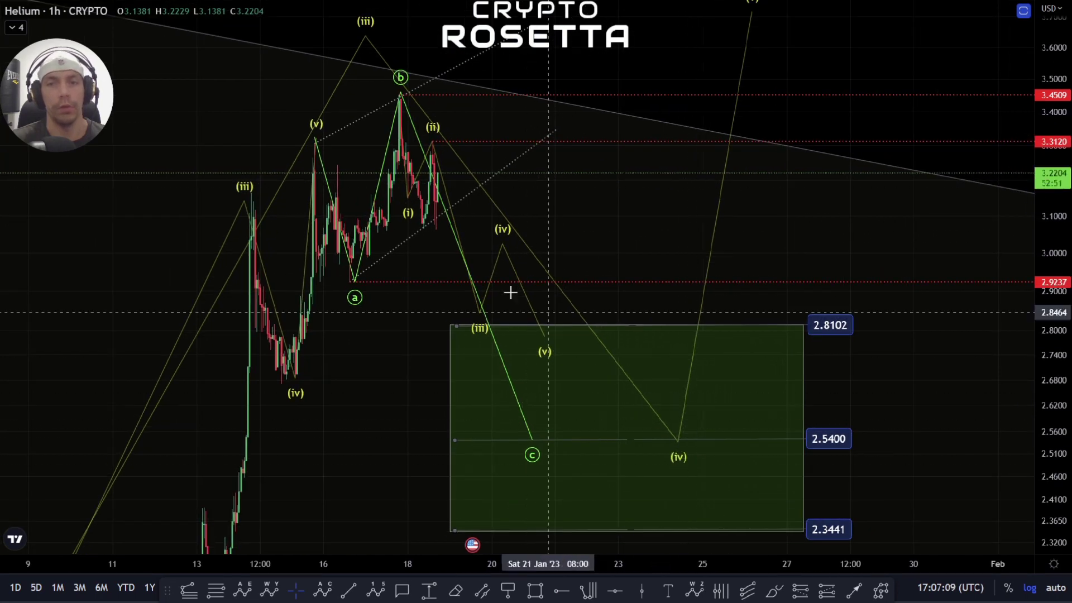
left_click(497, 268)
key("Delete")
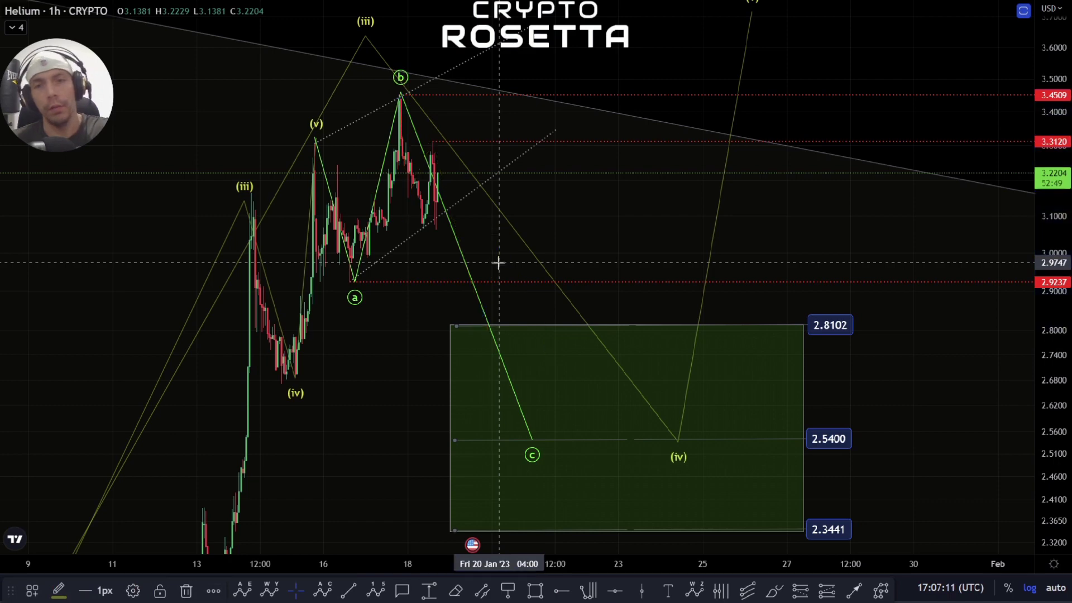
left_click(447, 211)
key("Delete")
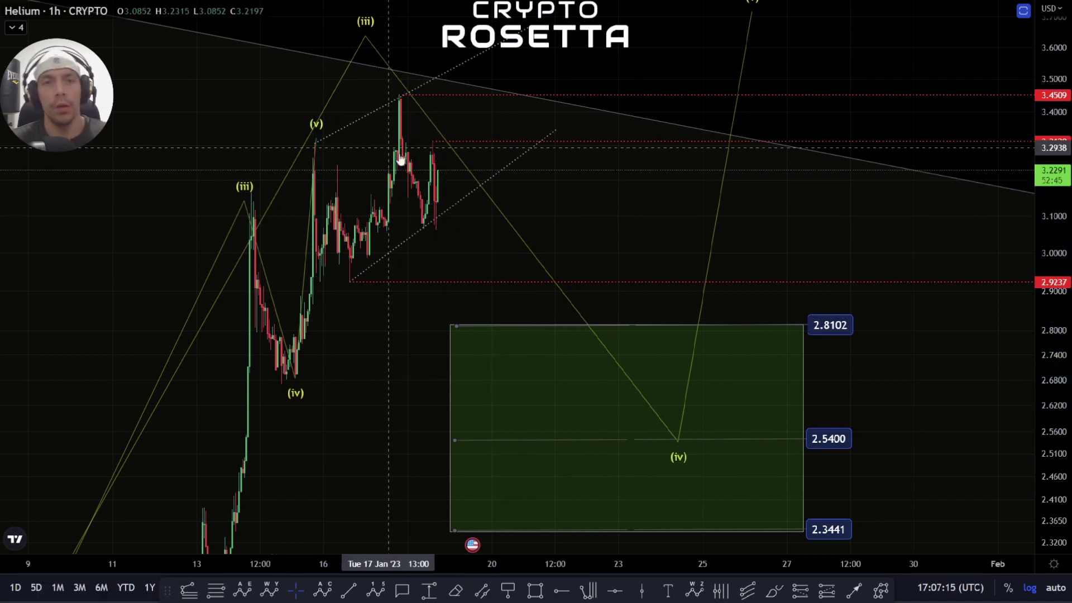
Step: Move the outer impulse's wave (iii) to about 3.32 at the 15 January high and wave (iv) to about 2.58 on 22 January
left_click_drag(304, 295, 276, 384)
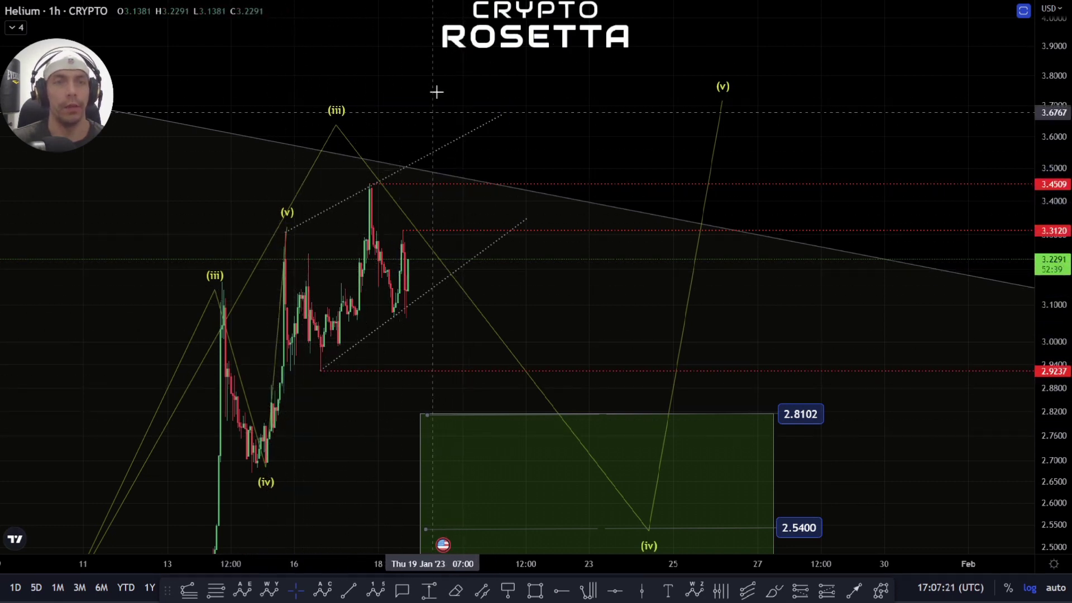
left_click_drag(519, 278, 504, 201)
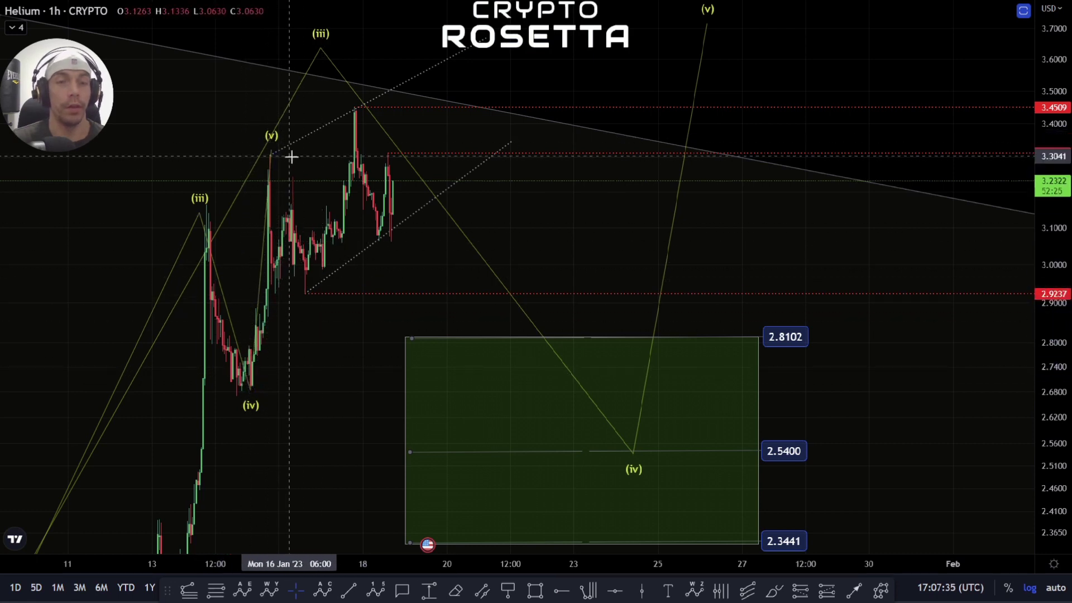
left_click_drag(317, 62, 248, 151)
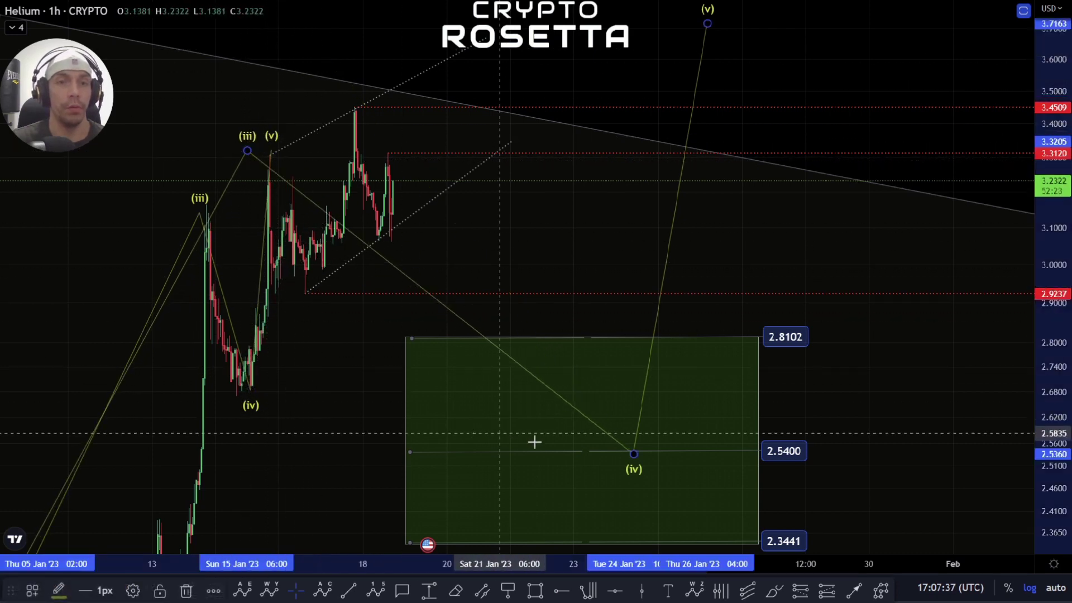
mouse_move(623, 459)
left_mouse_down()
mouse_move(694, 456)
mouse_move(301, 313)
mouse_move(311, 300)
mouse_move(463, 370)
mouse_move(566, 436)
left_mouse_up()
left_click_drag(247, 159, 268, 162)
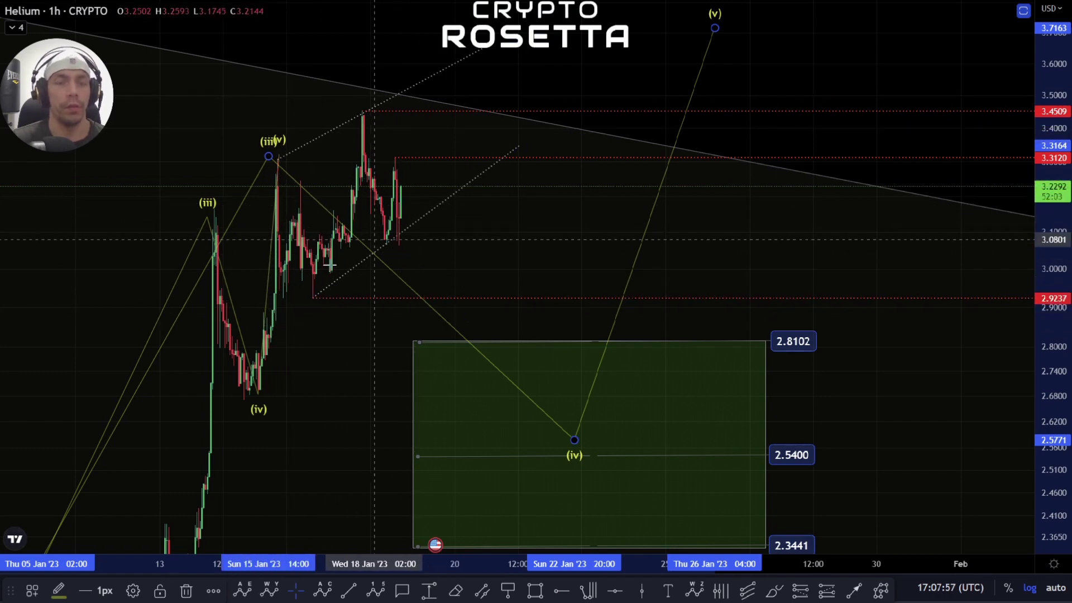
Step: Examine the impulse count from the early January waves (i) and (ii) up to the projected waves (iv) and (v) around the green zone
mouse_move(313, 383)
left_mouse_down()
mouse_move(622, 192)
mouse_move(591, 53)
mouse_move(586, 84)
left_mouse_up()
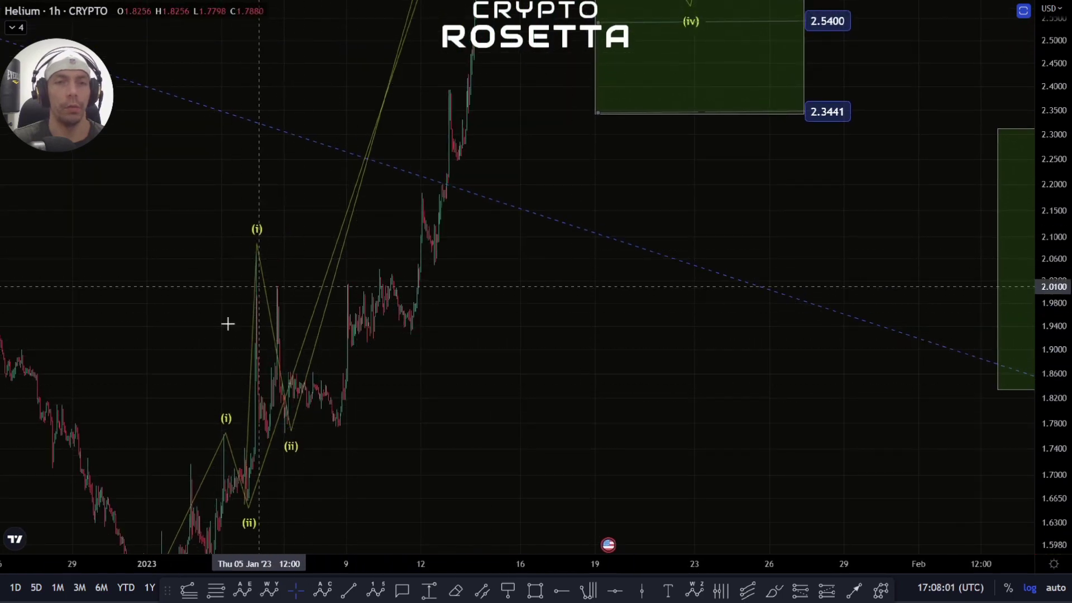
left_click_drag(483, 331, 497, 134)
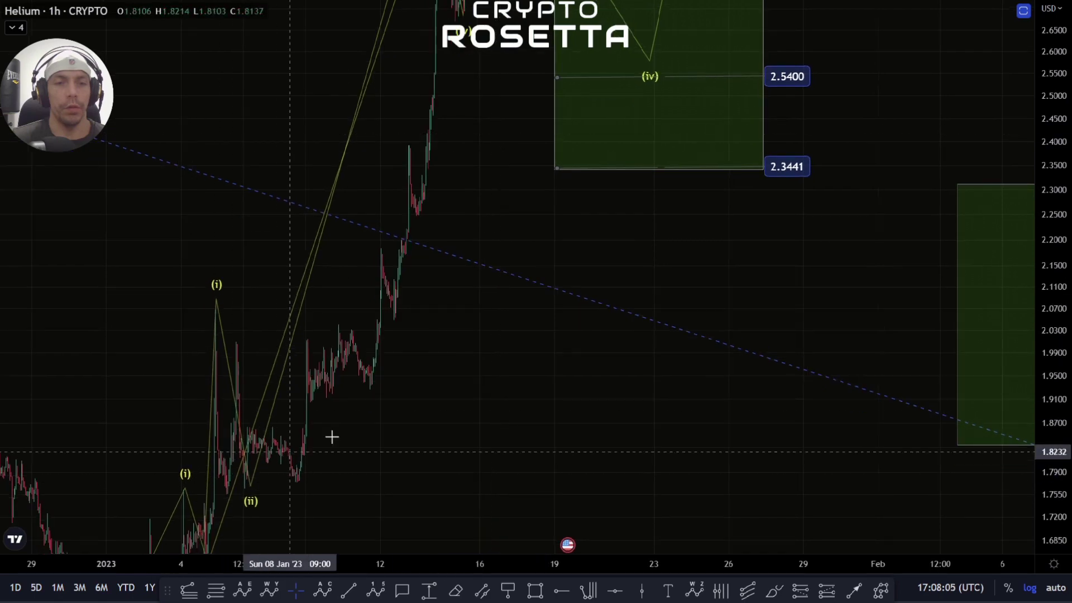
left_click_drag(571, 180, 490, 468)
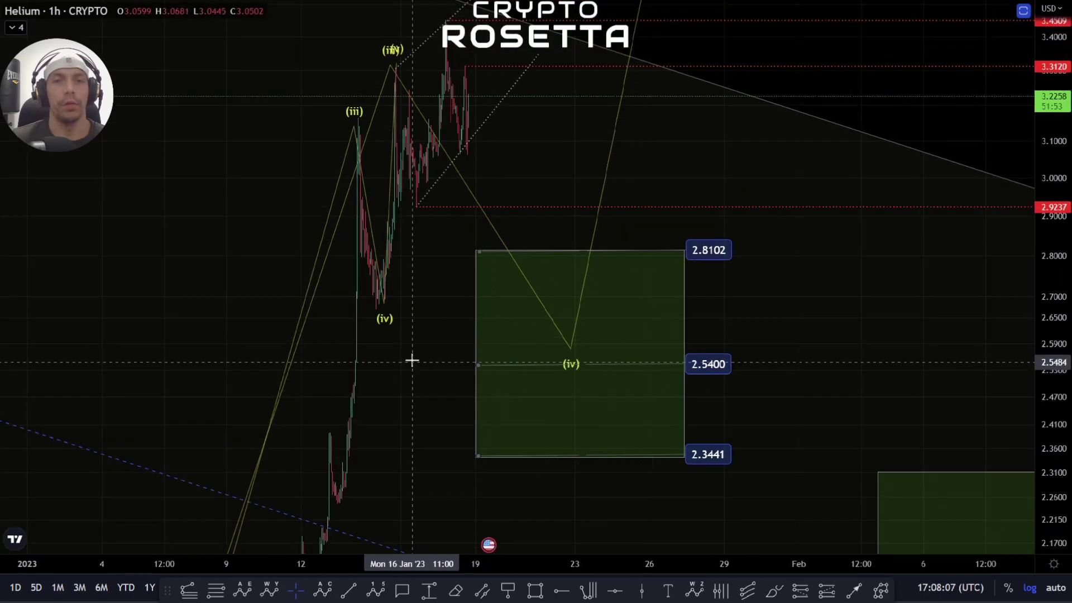
scroll(410, 360, "up", 4)
left_click_drag(478, 298, 394, 427)
scroll(305, 391, "up", 5)
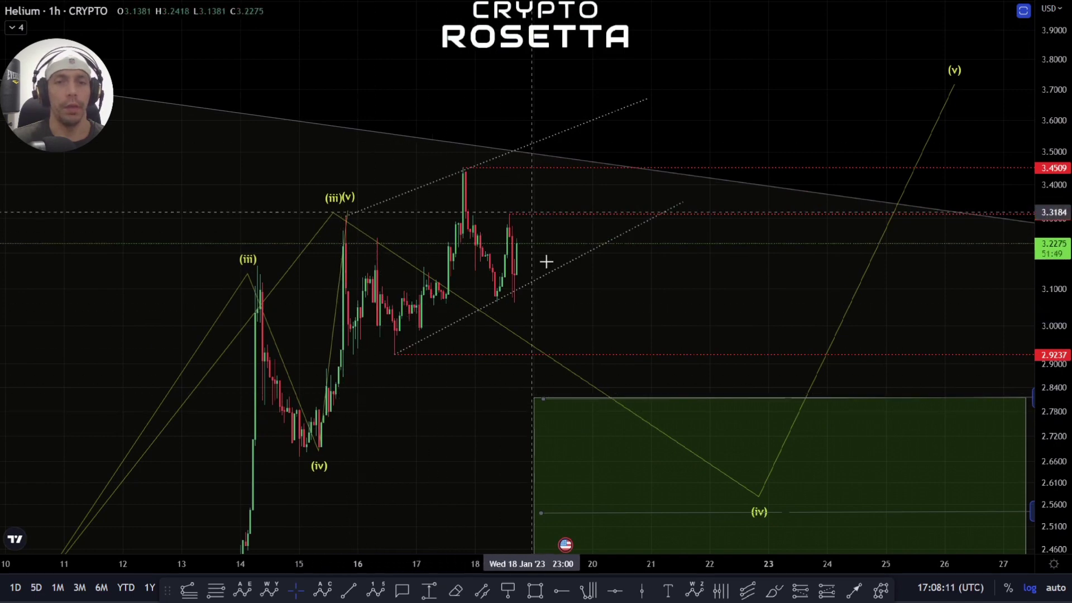
scroll(703, 301, "down", 2)
left_click_drag(768, 307, 528, 205)
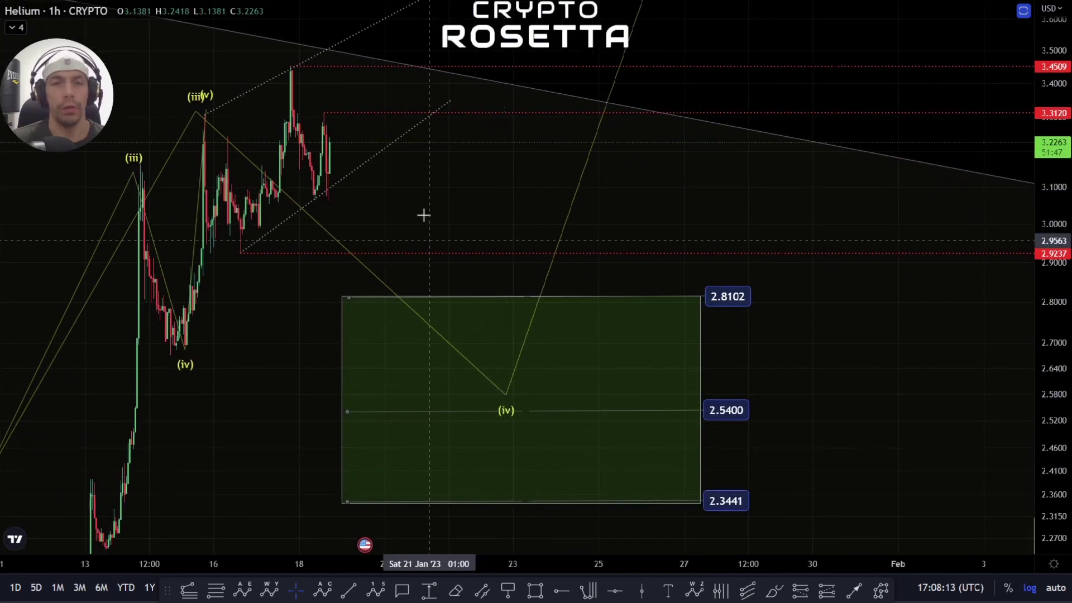
left_click_drag(421, 211, 469, 277)
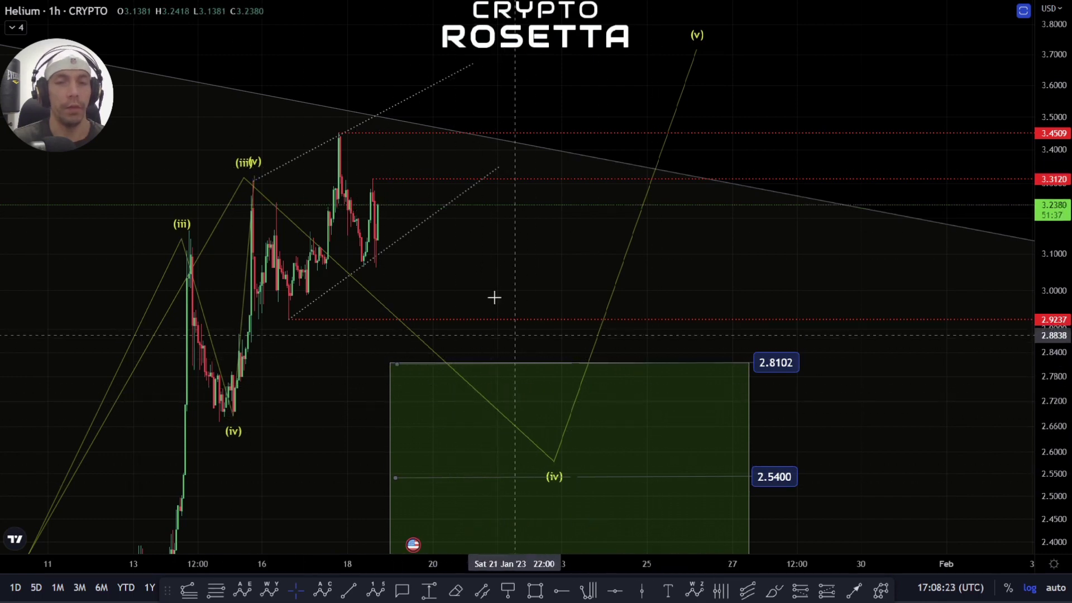
left_click_drag(359, 311, 372, 474)
left_click_drag(543, 161, 577, 60)
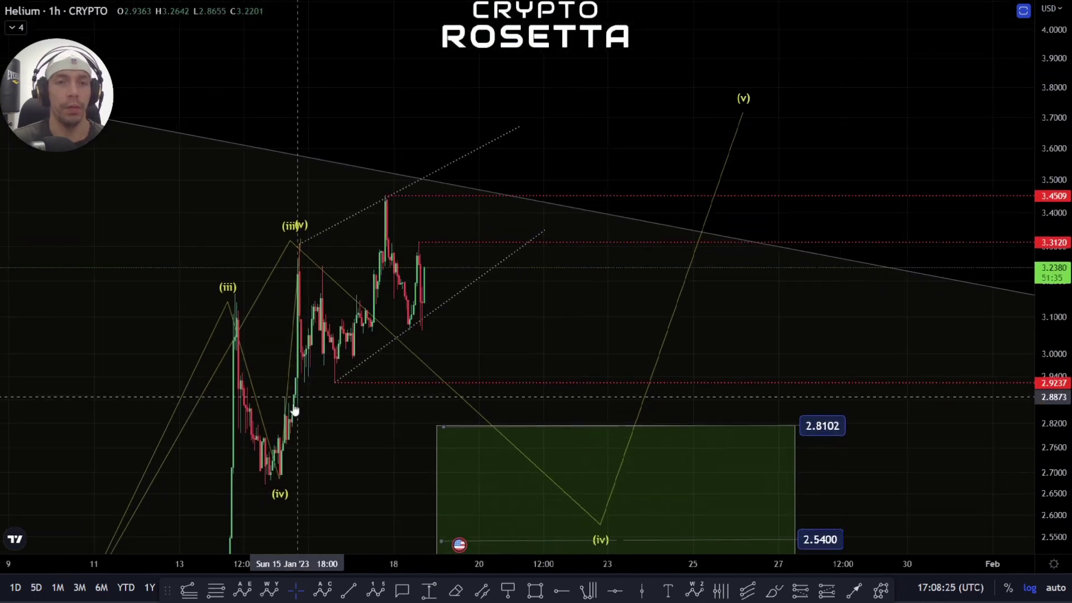
Step: Check the levels with a Fibonacci retracement from about 3.31 at the 15 January high to about 2.93, and delete it
left_click(216, 590)
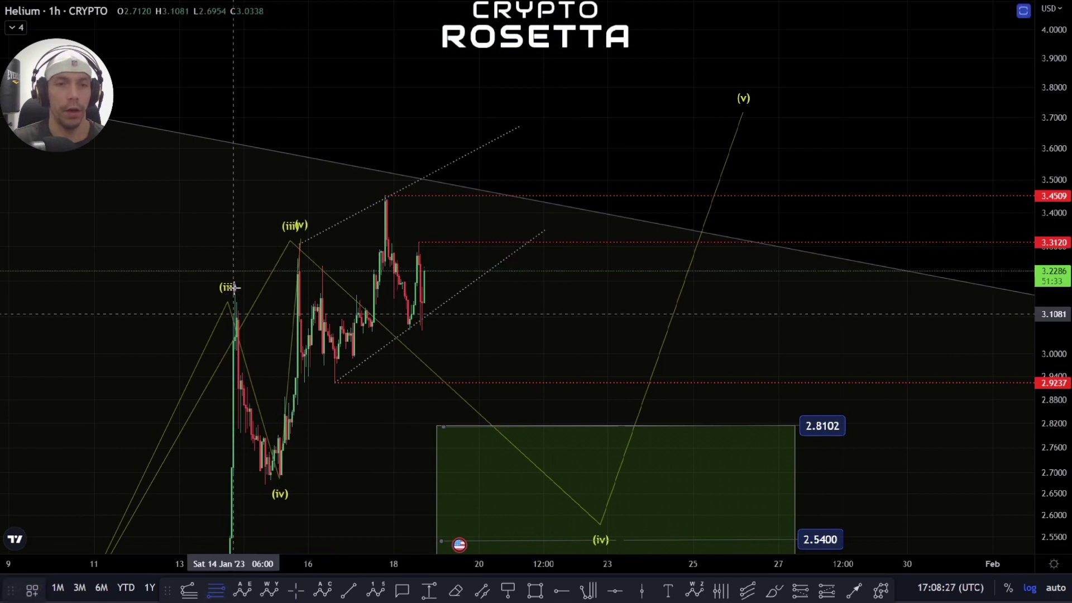
left_click(299, 240)
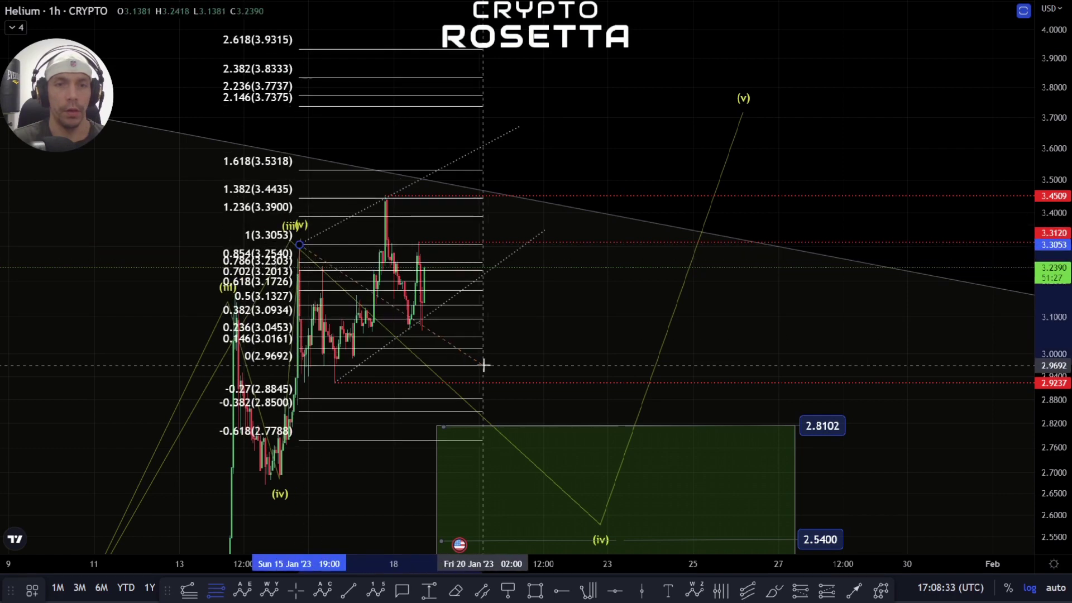
left_click(497, 382)
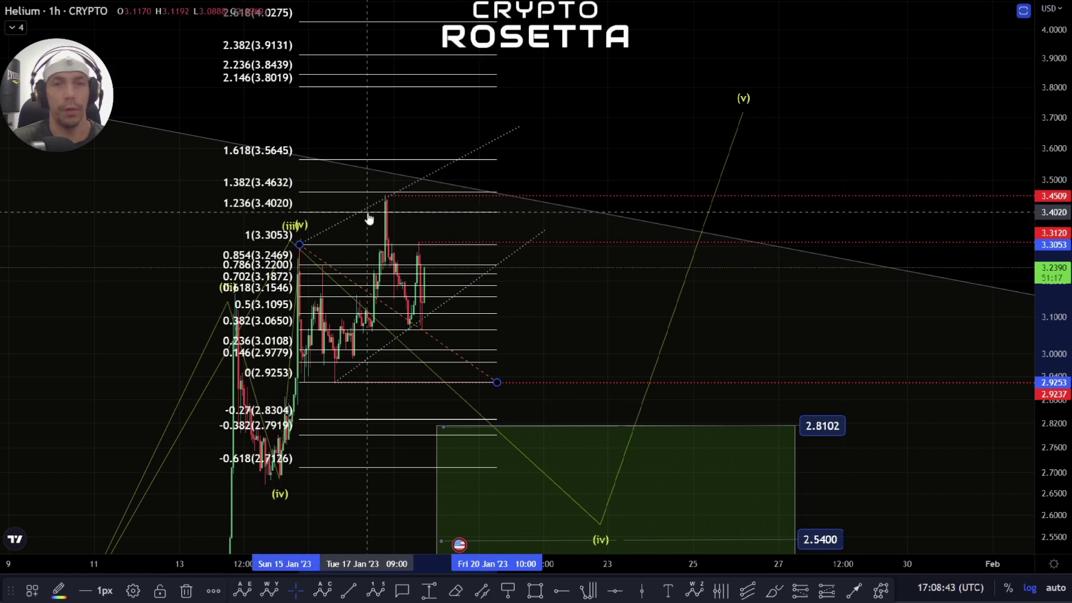
key("Delete")
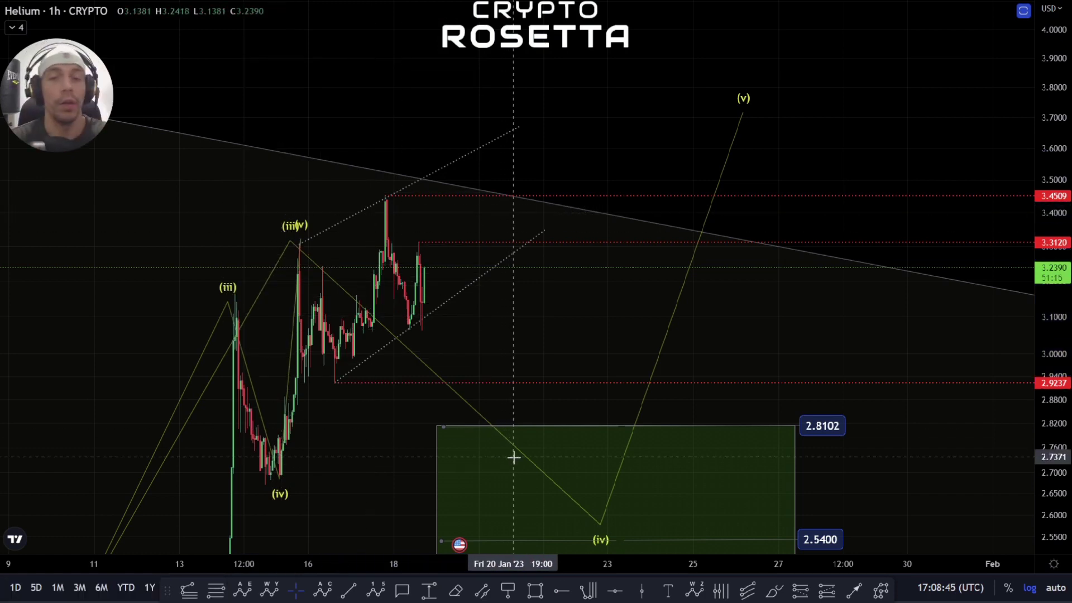
Step: Move the outer impulse's wave (iv) to the 16 January low at about 2.92
left_click(596, 519)
left_click_drag(736, 312, 362, 290)
scroll(491, 322, "down", 4)
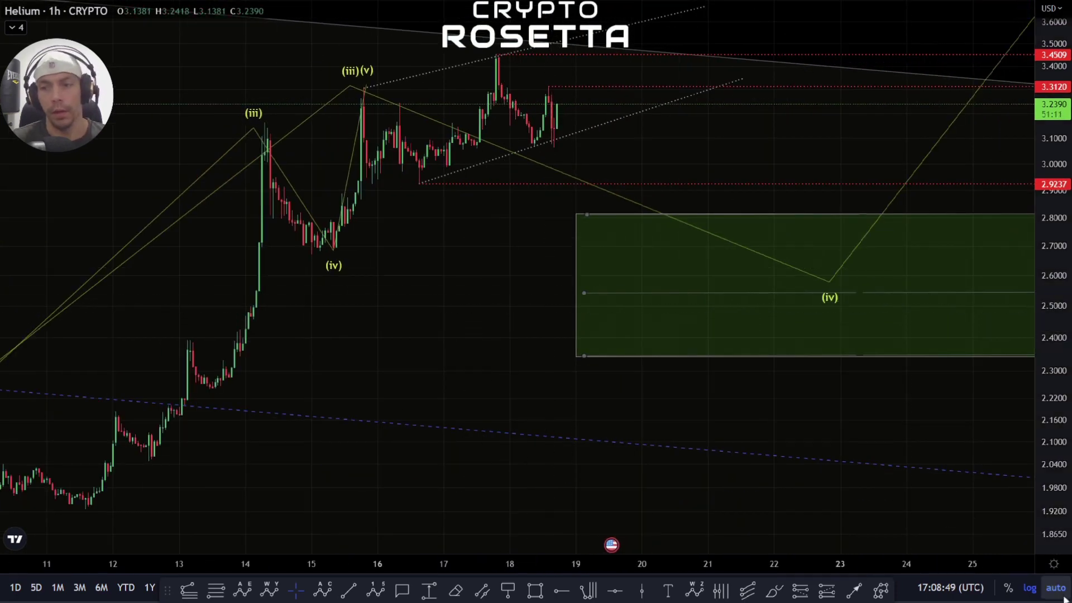
left_click_drag(829, 281, 639, 232)
left_click_drag(559, 212, 414, 183)
left_click_drag(463, 291, 425, 571)
scroll(640, 467, "down", 3)
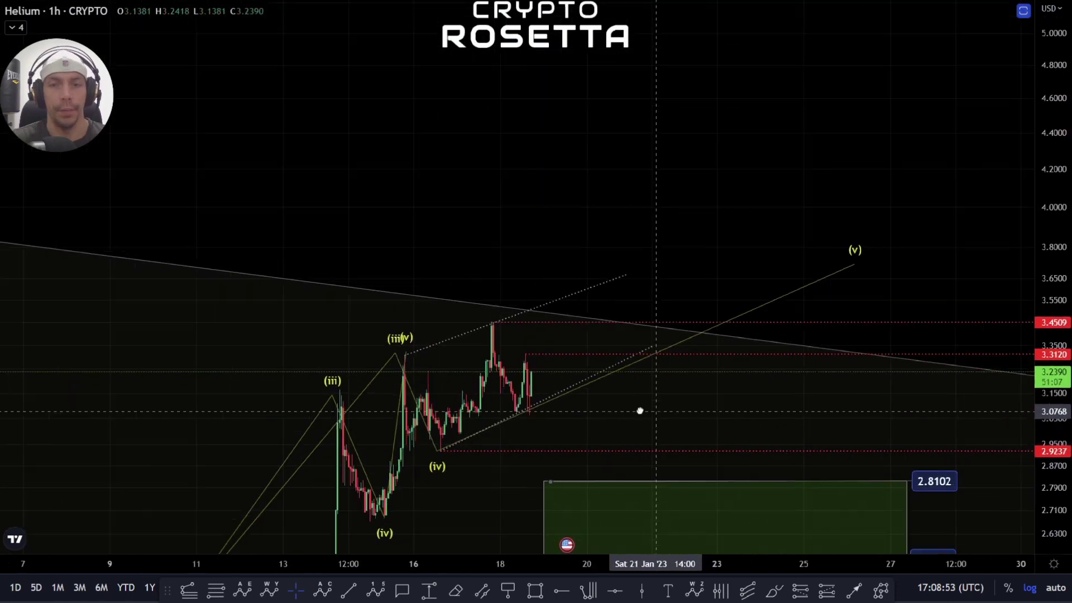
Step: Move the outer impulse's wave (v) to about 3.48 on 18 January, at the descending channel's upper line
mouse_move(835, 261)
left_mouse_down()
mouse_move(493, 317)
mouse_move(504, 312)
left_mouse_up()
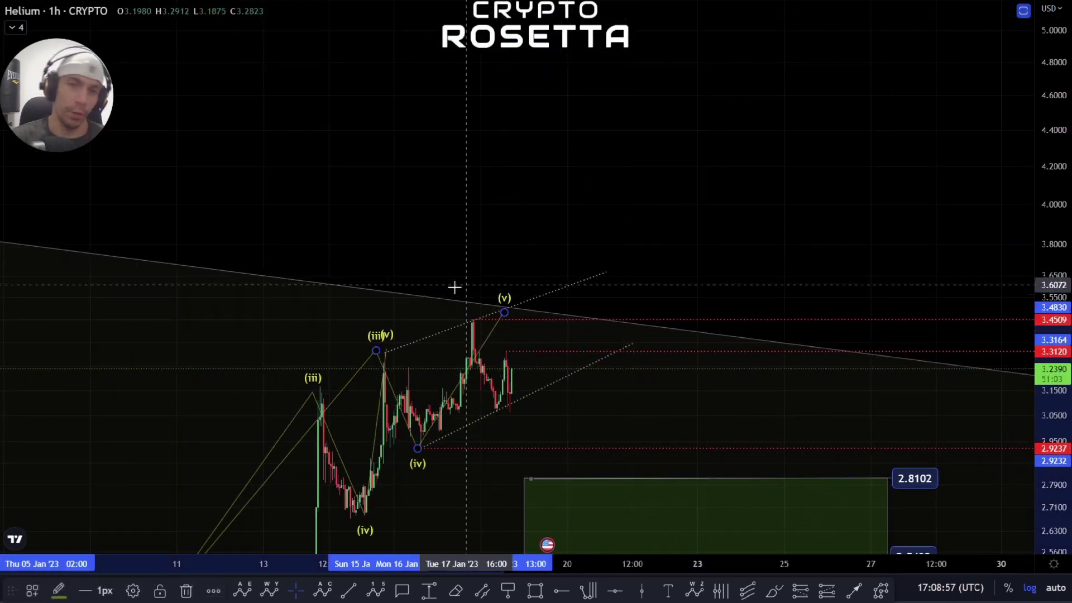
left_click_drag(616, 260, 569, 151)
scroll(483, 255, "down", 2)
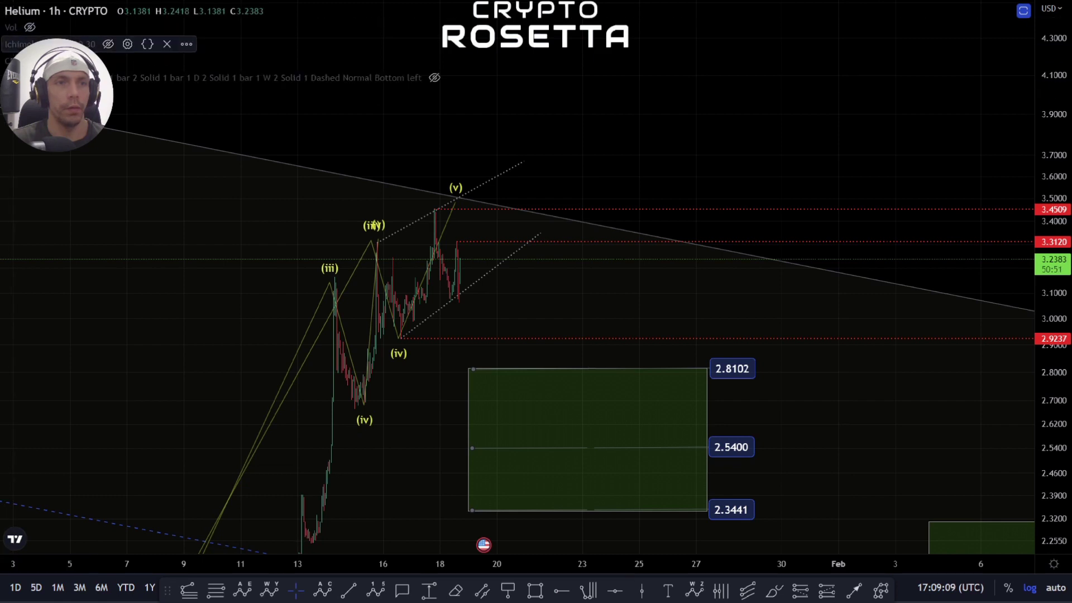
Step: Show the hidden Ichimoku indicator and change the chart interval to 1 day
left_click(109, 44)
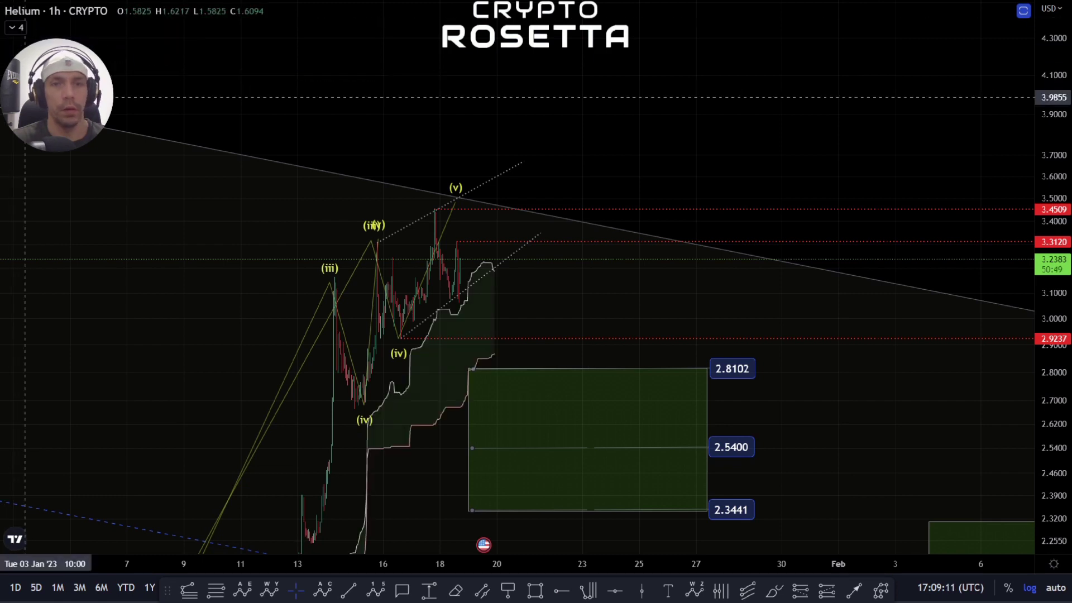
type("1")
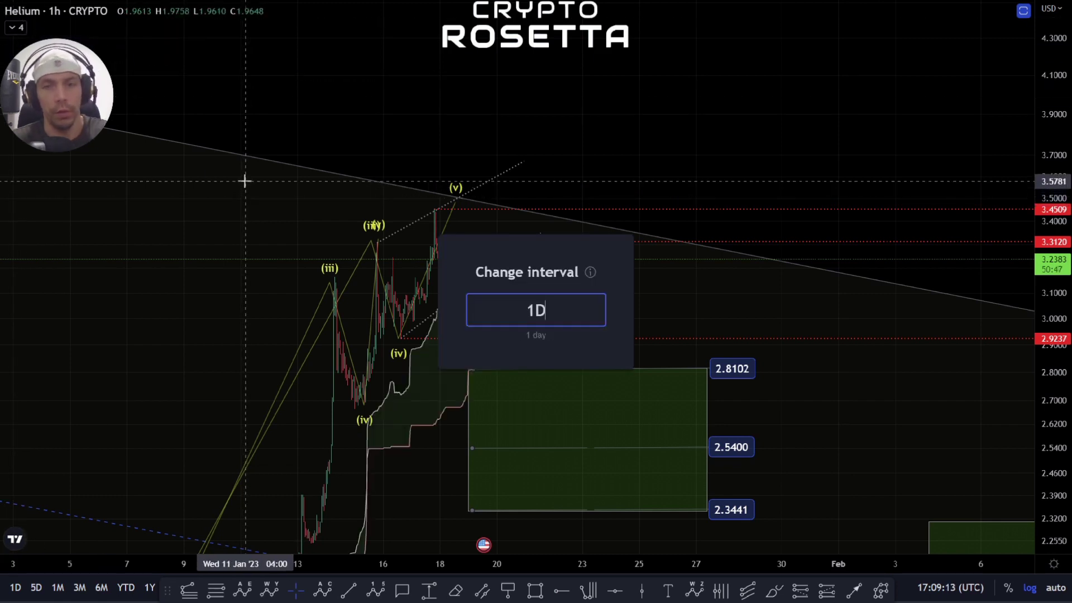
type("D")
key("Return")
Step: Examine the daily Ichimoku cloud against price along the descending channel, from the late 2021 highs to the January 2023 impulse and the green zones
scroll(567, 347, "up", 5)
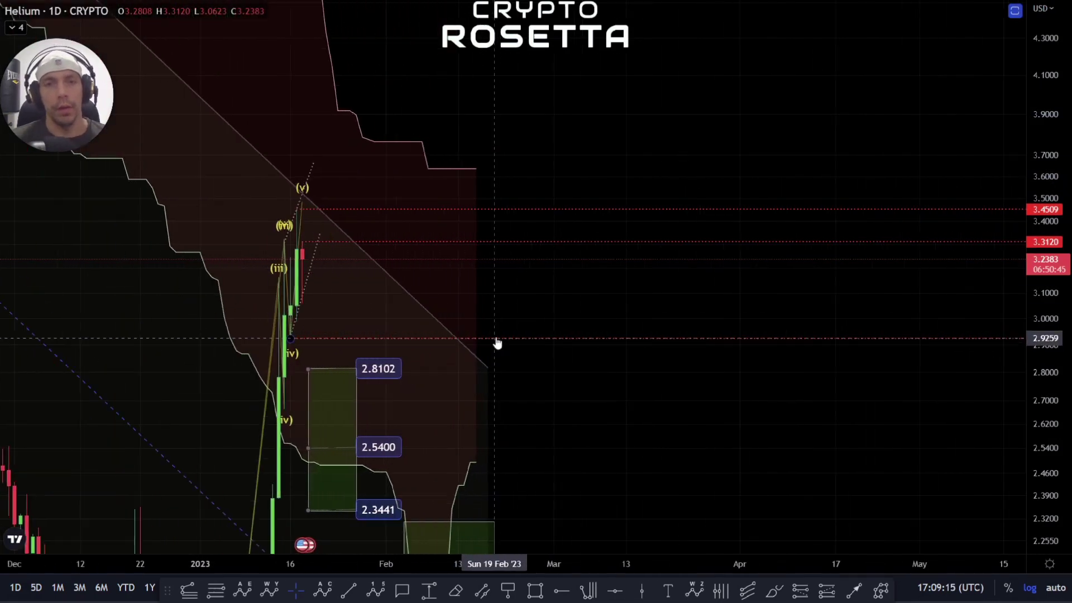
left_click_drag(1042, 190, 983, 289)
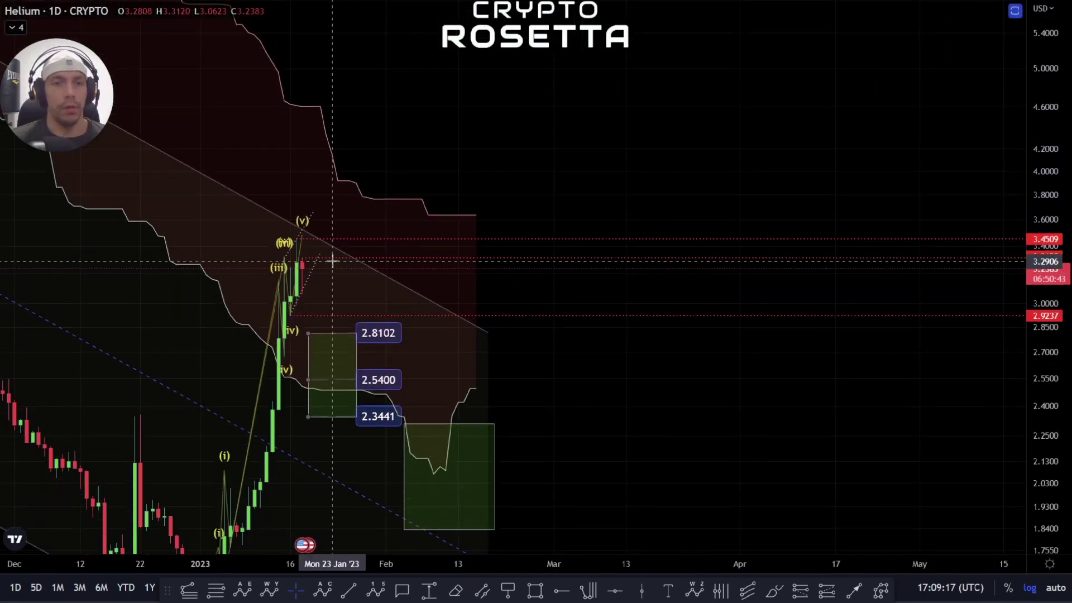
scroll(300, 254, "down", 2)
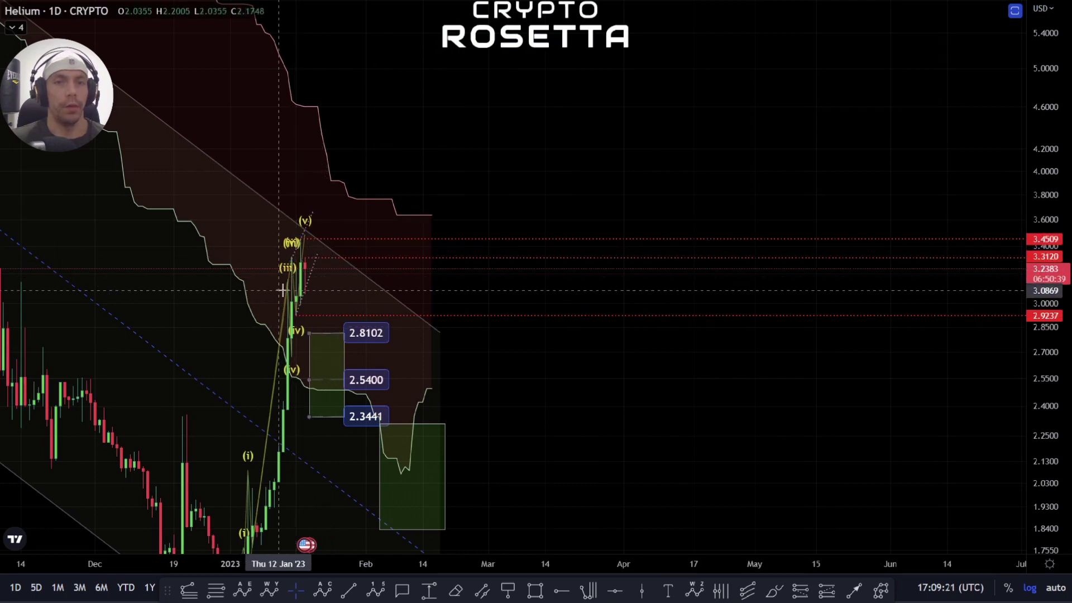
scroll(289, 294, "up", 3)
left_click_drag(250, 163, 639, 128)
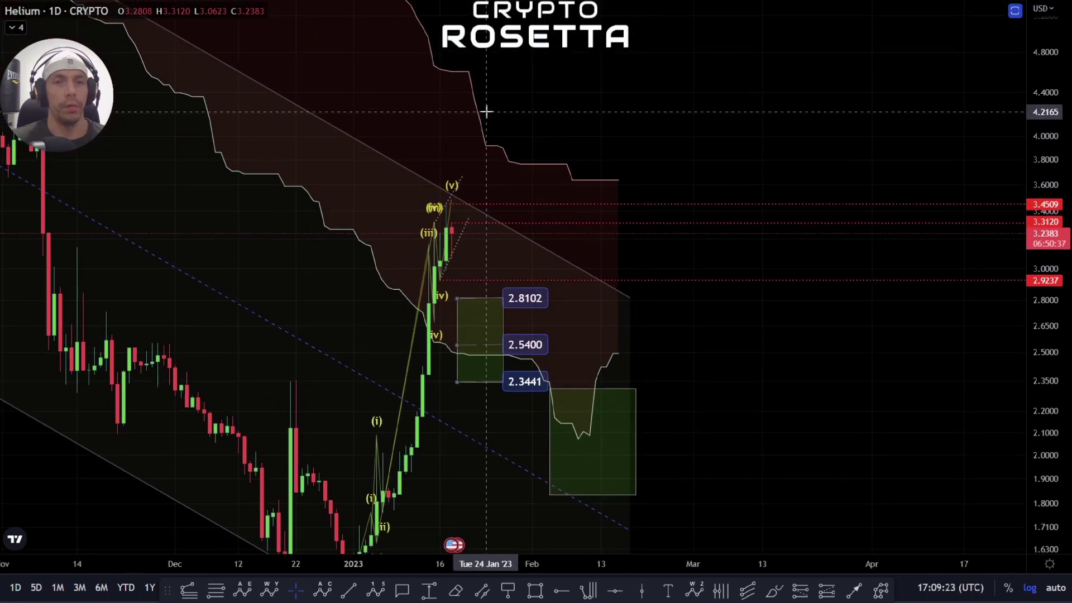
left_click_drag(485, 110, 815, 347)
scroll(505, 243, "down", 5)
left_click_drag(670, 117, 706, 322)
scroll(924, 313, "down", 10)
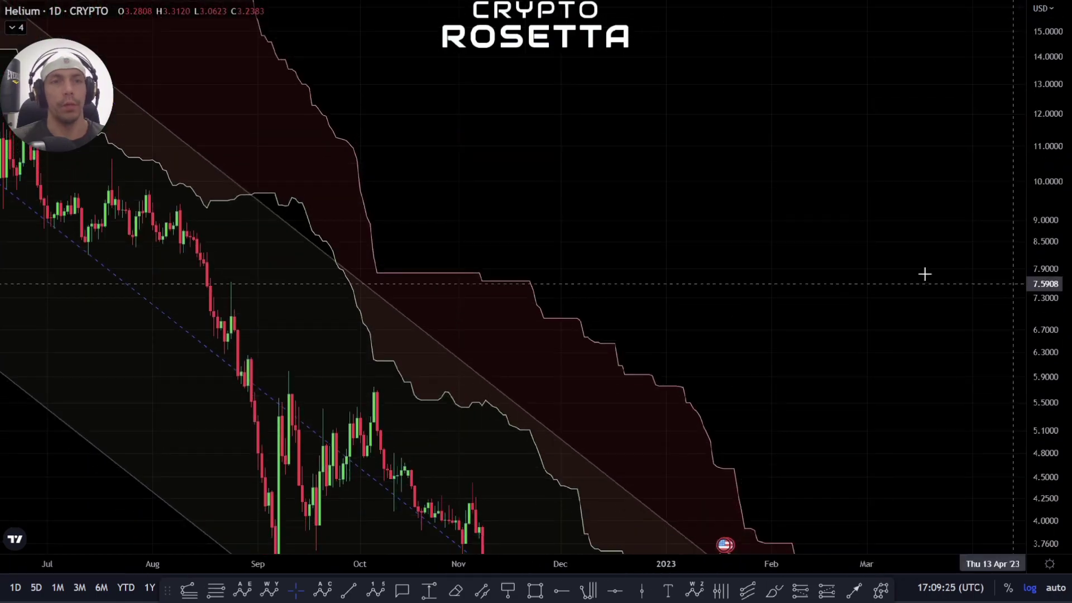
left_click_drag(588, 179, 637, 273)
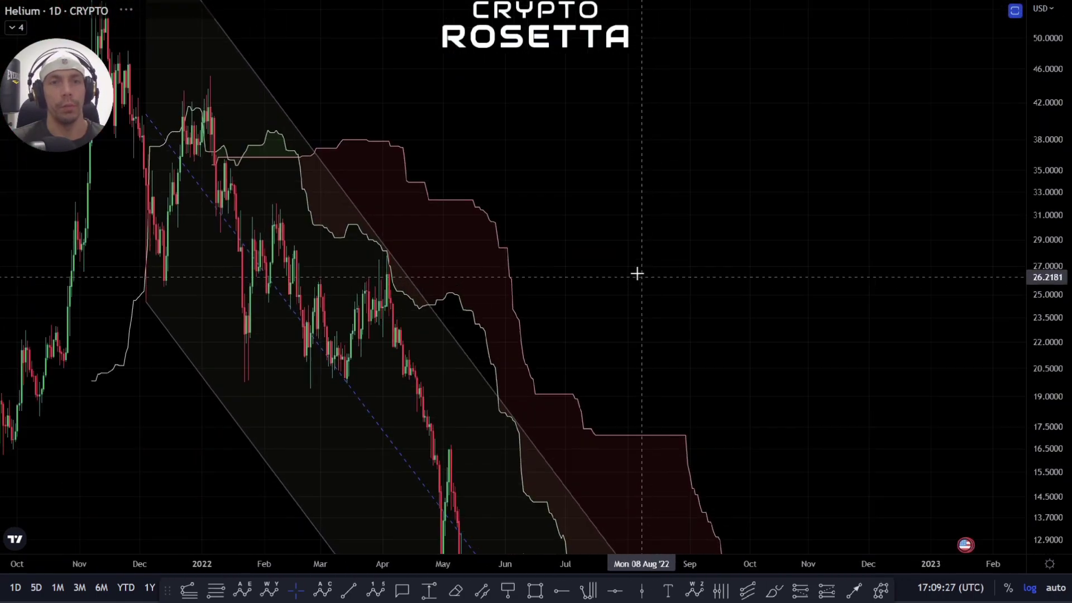
left_click_drag(734, 329, 599, 115)
left_click_drag(788, 310, 622, 80)
scroll(622, 80, "right", 10)
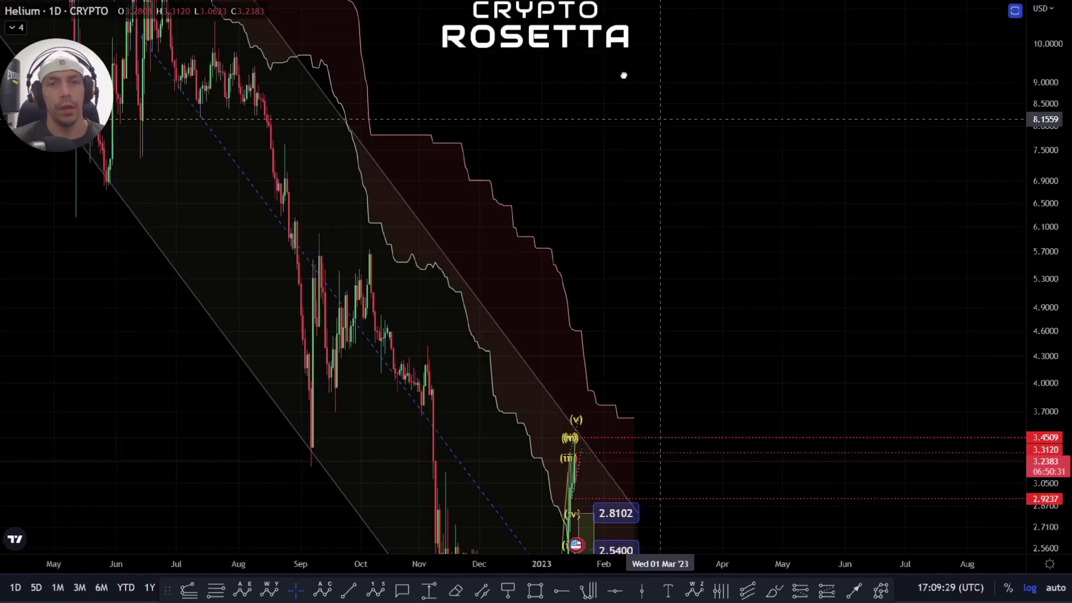
scroll(454, 386, "up", 5)
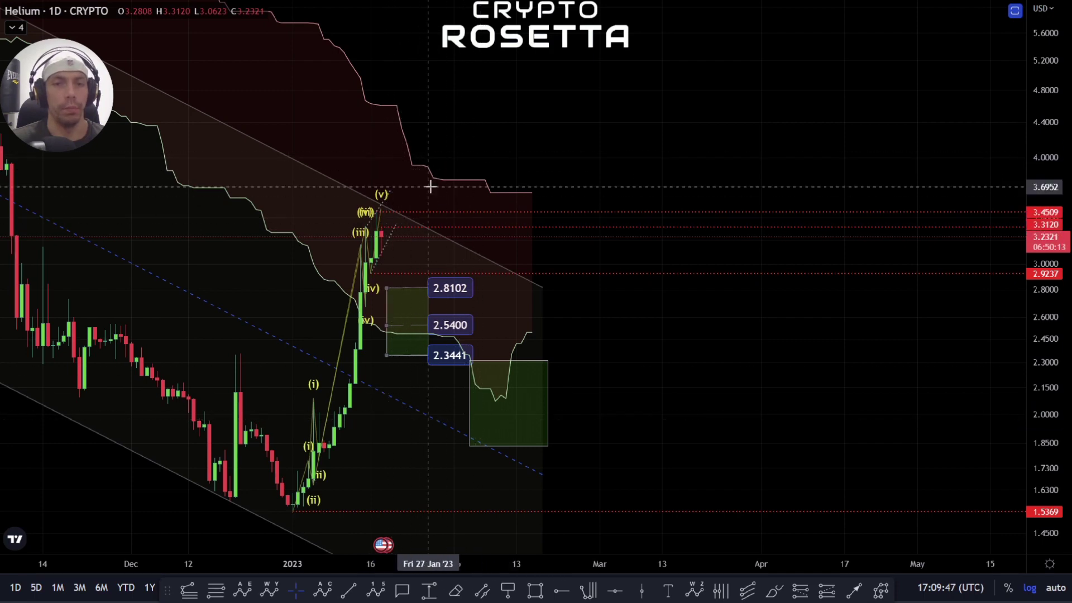
left_click_drag(408, 432, 375, 400)
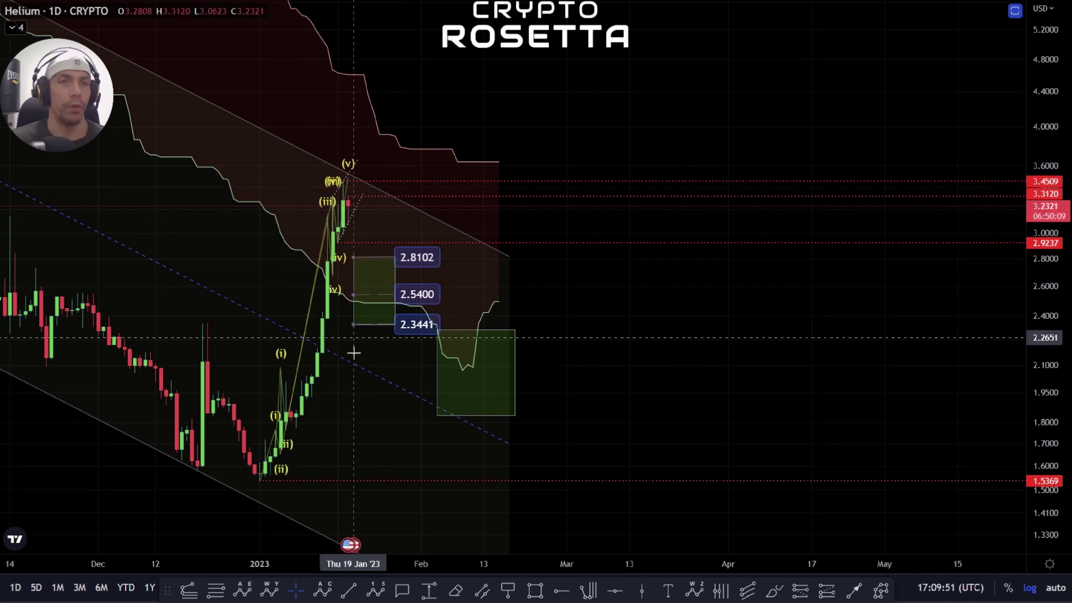
scroll(354, 355, "up", 3)
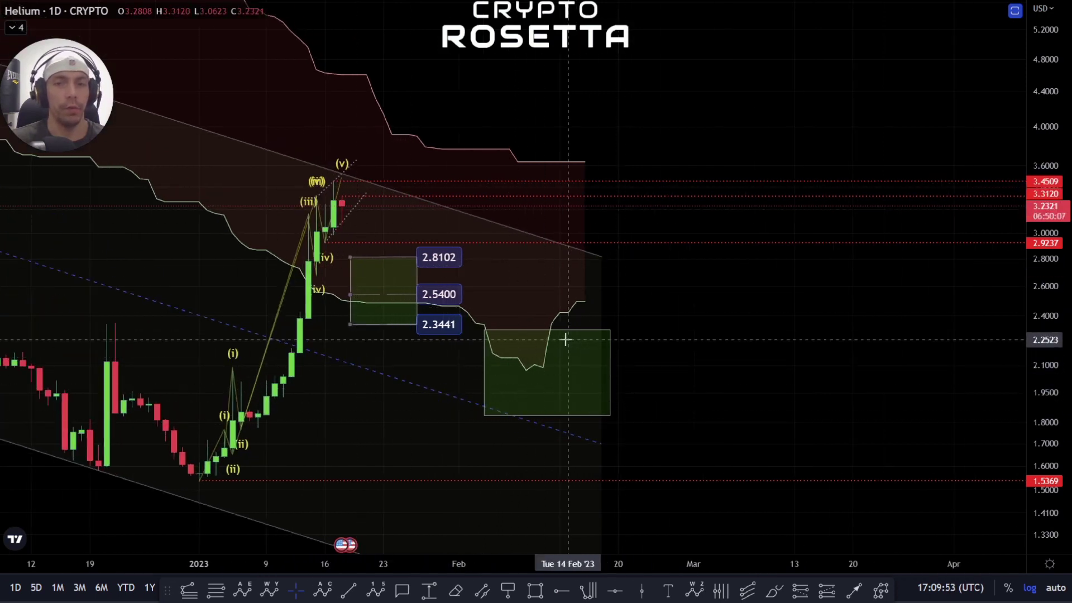